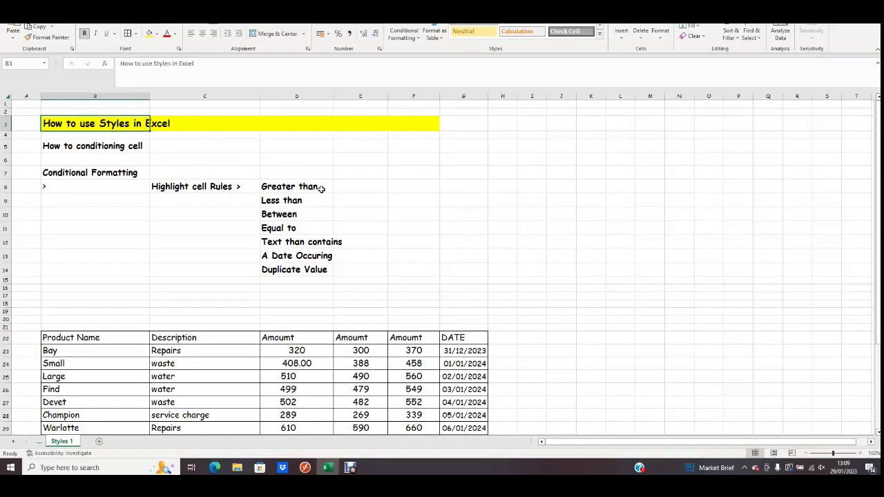
# Step: Look over the sheet's list of highlight cell rules and the product table below it
pyautogui.scroll(-3, 321, 189)
pyautogui.scroll(3, 321, 190)
pyautogui.scroll(-2, 502, 164)
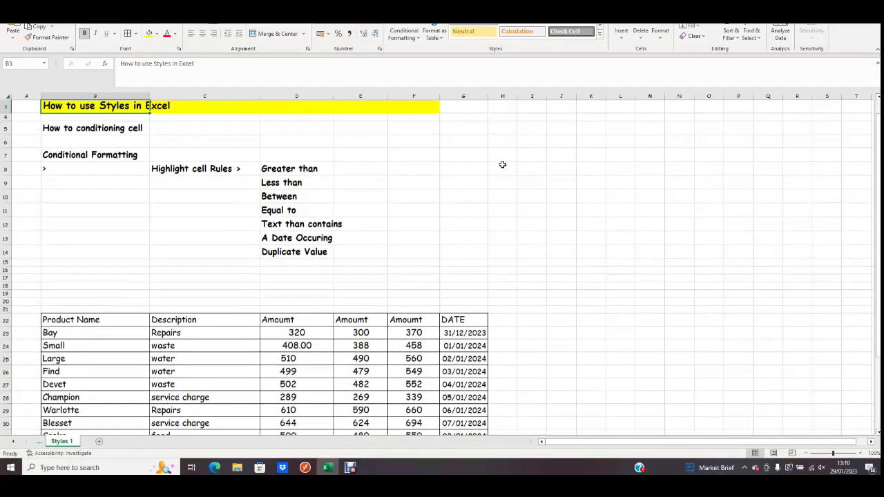
pyautogui.scroll(-2, 502, 165)
pyautogui.scroll(4, 502, 165)
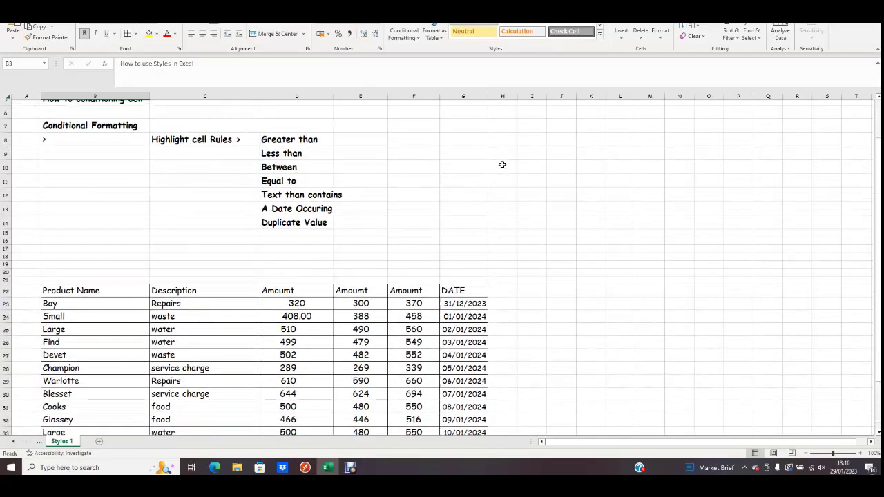
pyautogui.scroll(-3, 288, 199)
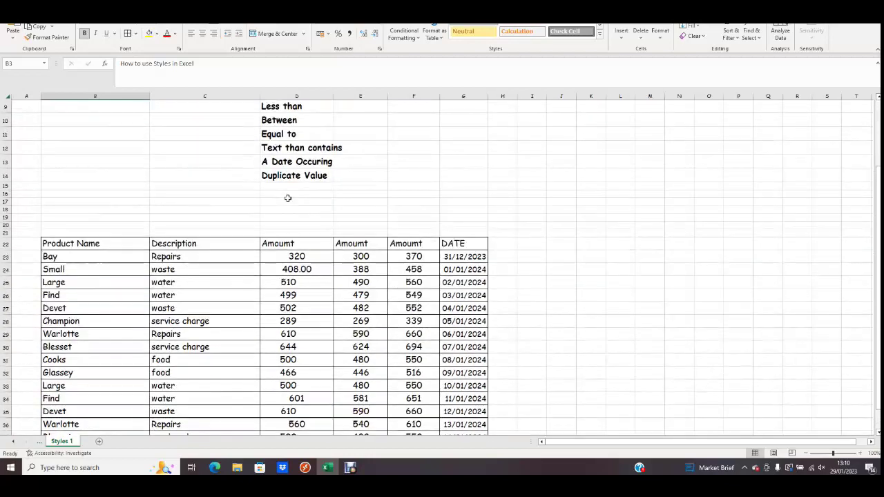
pyautogui.scroll(2, 288, 198)
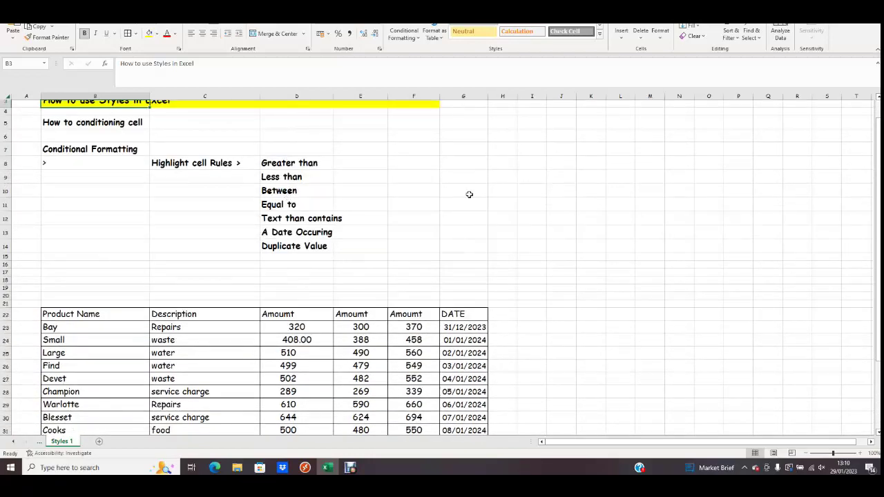
pyautogui.scroll(1, 469, 195)
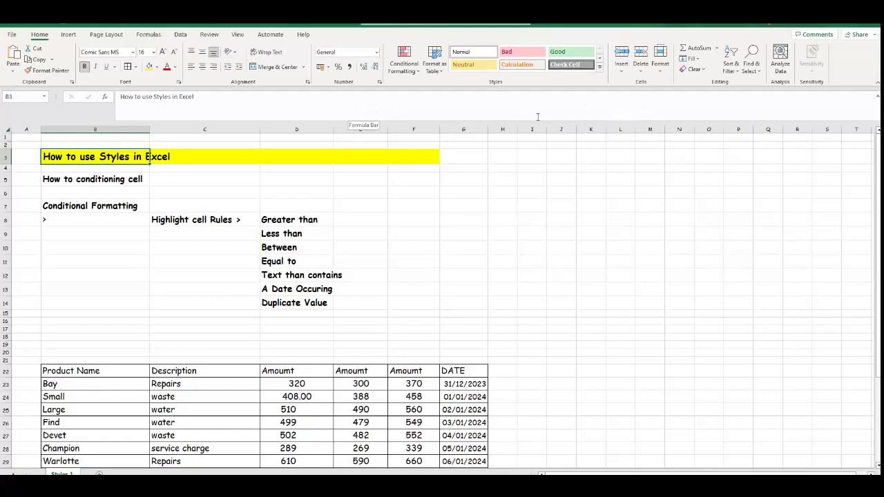
# Step: Examine the Conditional Formatting rule categories and their options, along with the Format as Table style gallery
pyautogui.click(74, 201)
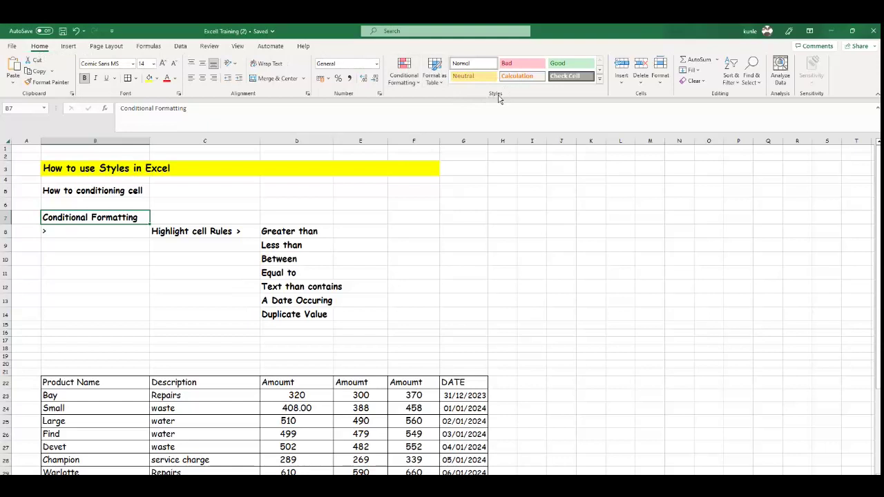
pyautogui.click(427, 83)
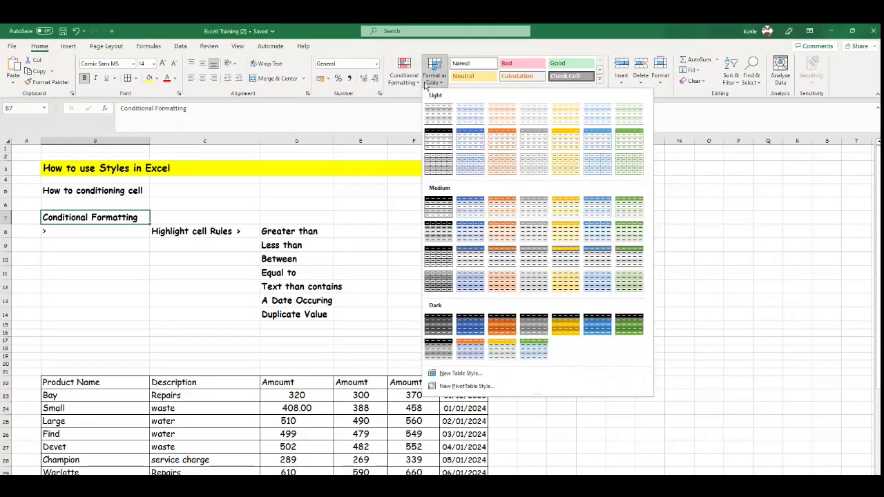
pyautogui.click(417, 82)
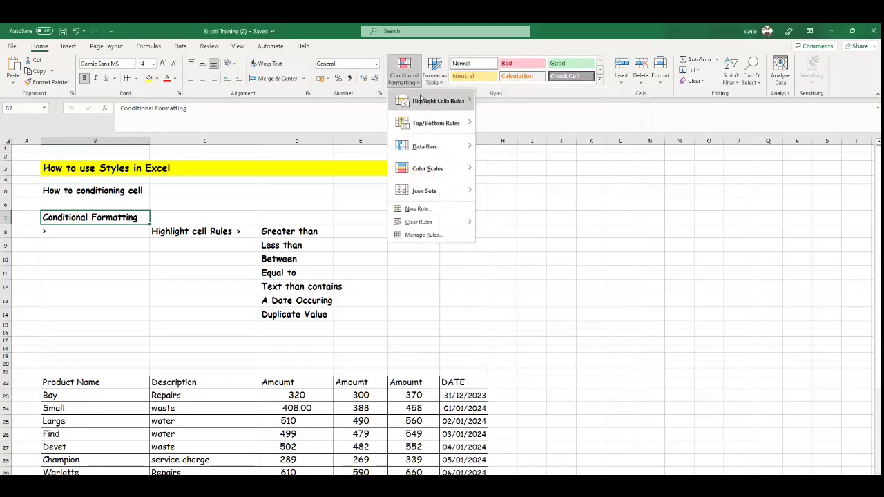
pyautogui.moveTo(429, 107)
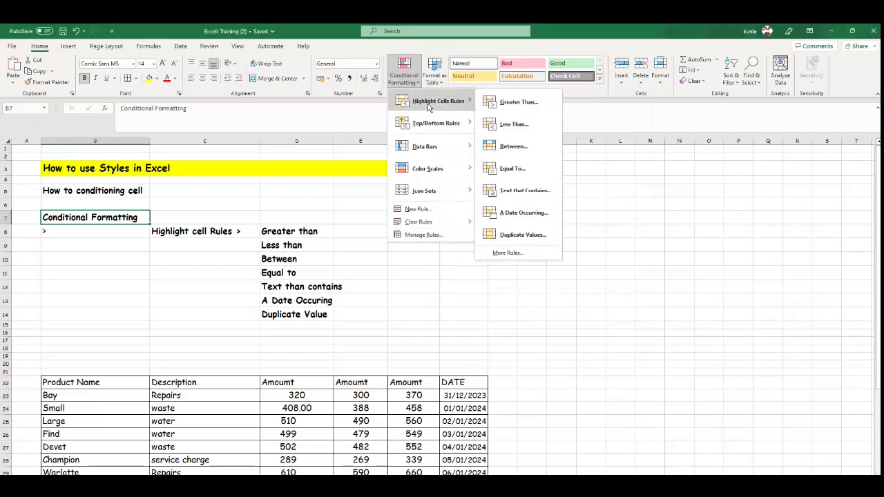
pyautogui.moveTo(432, 125)
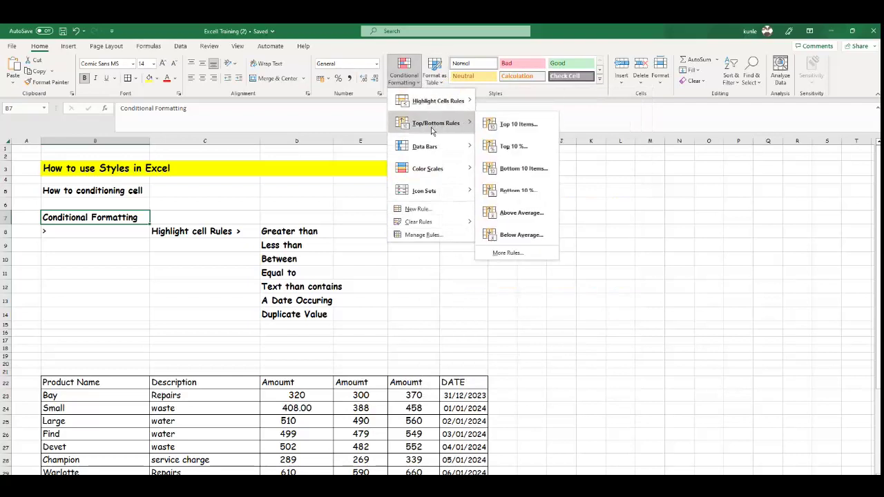
pyautogui.moveTo(433, 155)
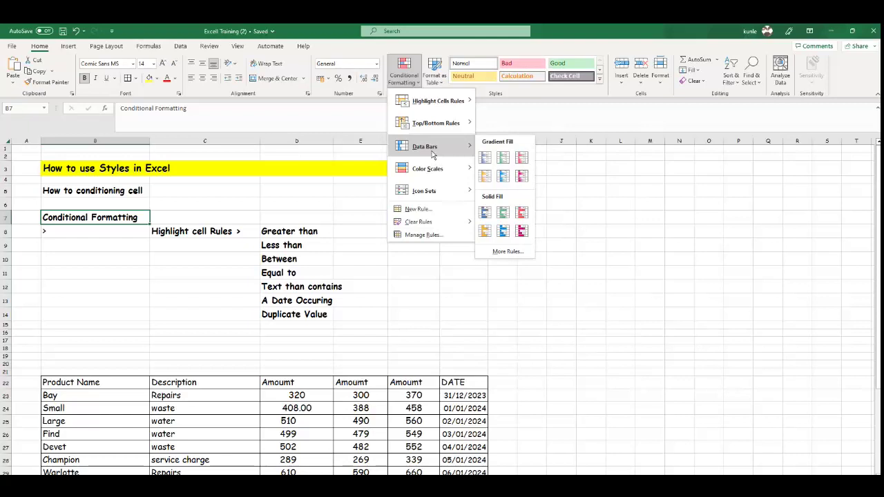
pyautogui.moveTo(429, 172)
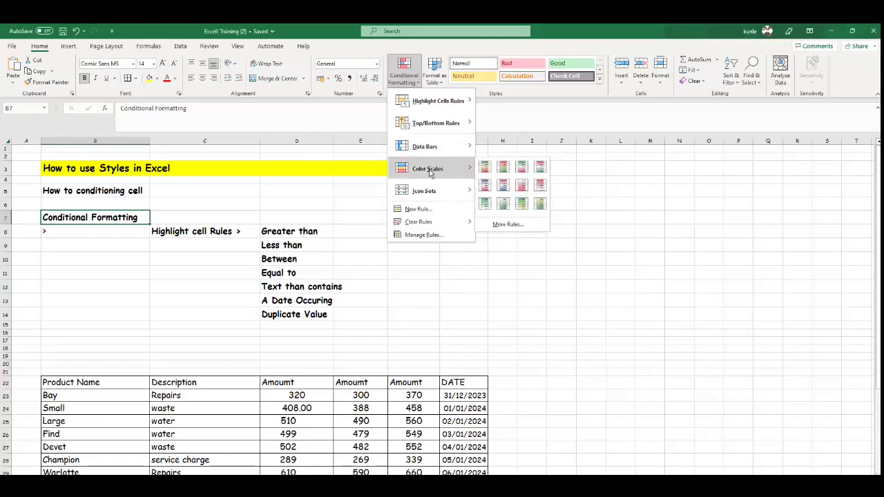
pyautogui.moveTo(430, 193)
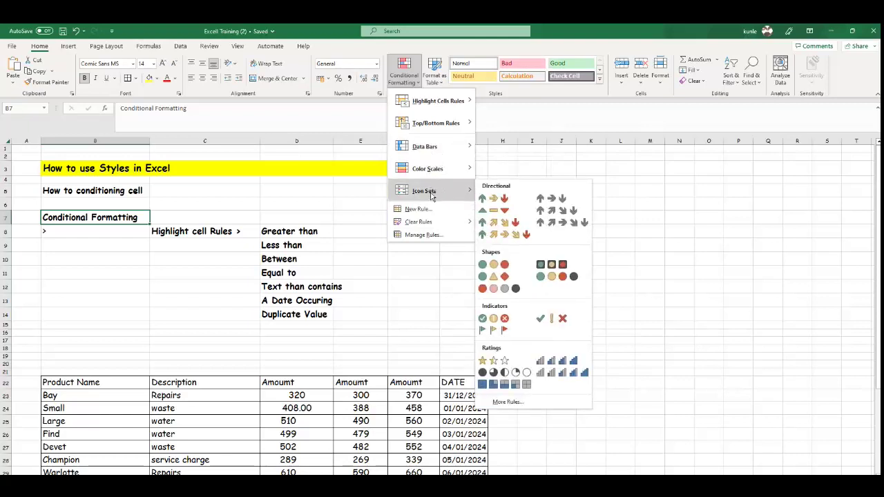
pyautogui.click(444, 84)
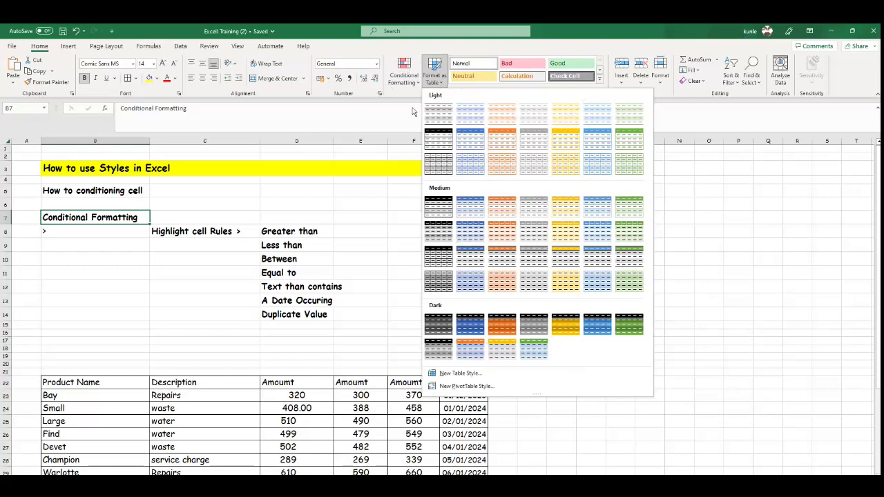
pyautogui.click(421, 84)
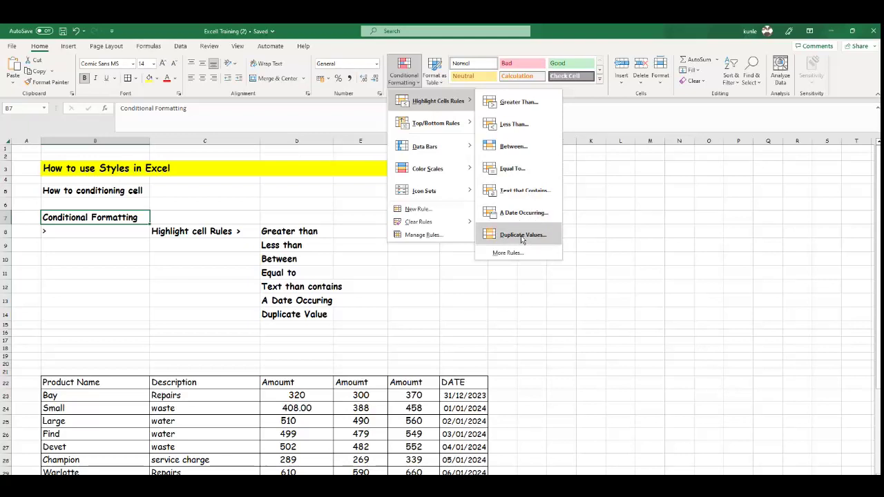
# Step: Review the rule names in D8:D14 and the product table's header row from Product Name to DATE
pyautogui.click(351, 315)
pyautogui.moveTo(287, 234); pyautogui.dragTo(290, 317)
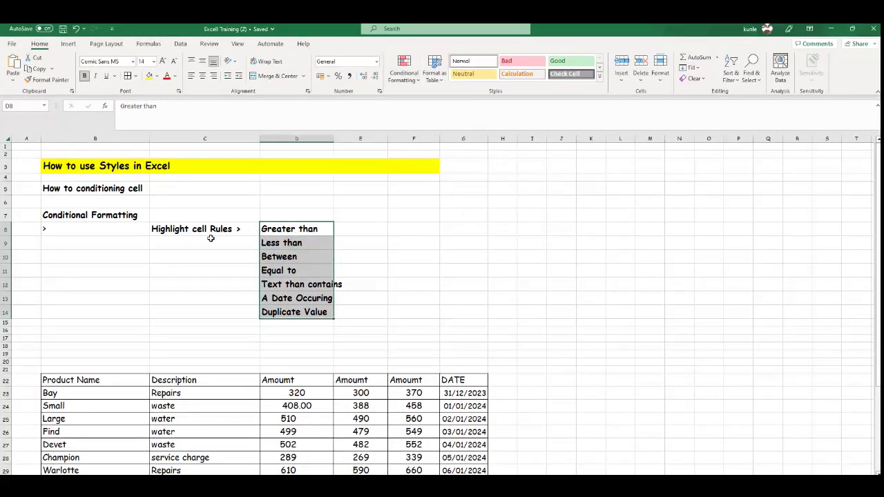
pyautogui.scroll(-2, 604, 280)
pyautogui.scroll(-2, 604, 280)
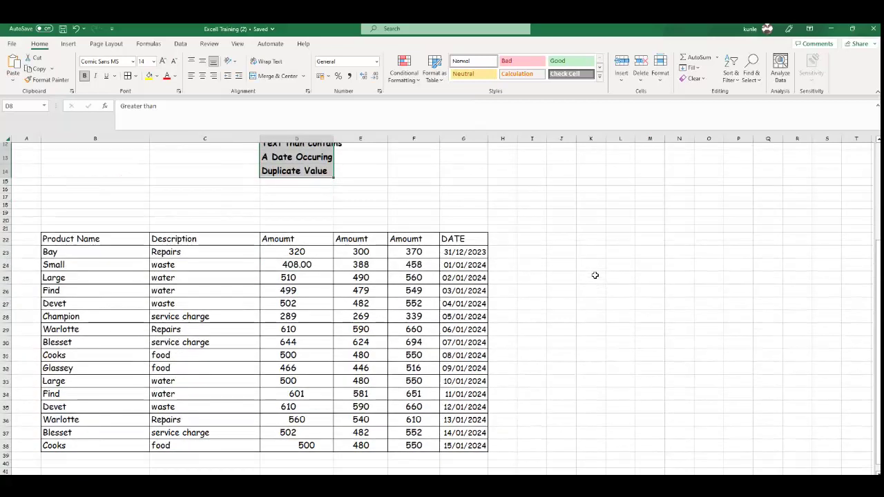
pyautogui.click(88, 242)
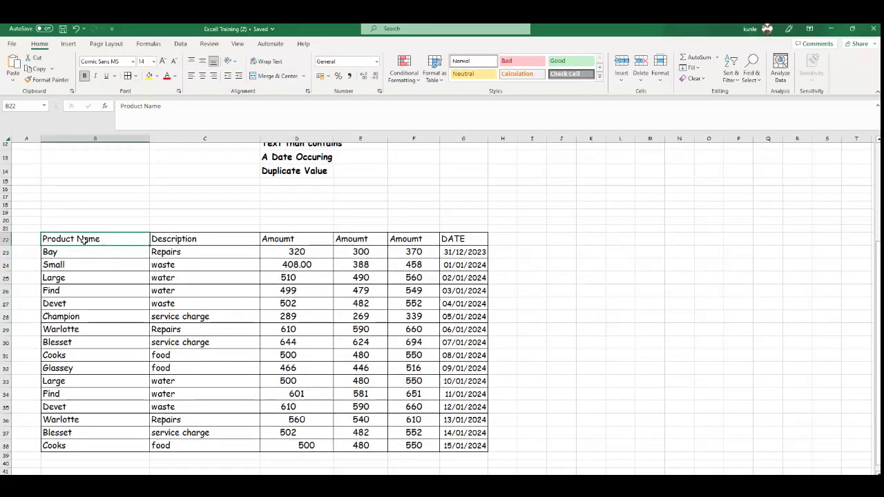
pyautogui.moveTo(150, 241); pyautogui.dragTo(483, 239)
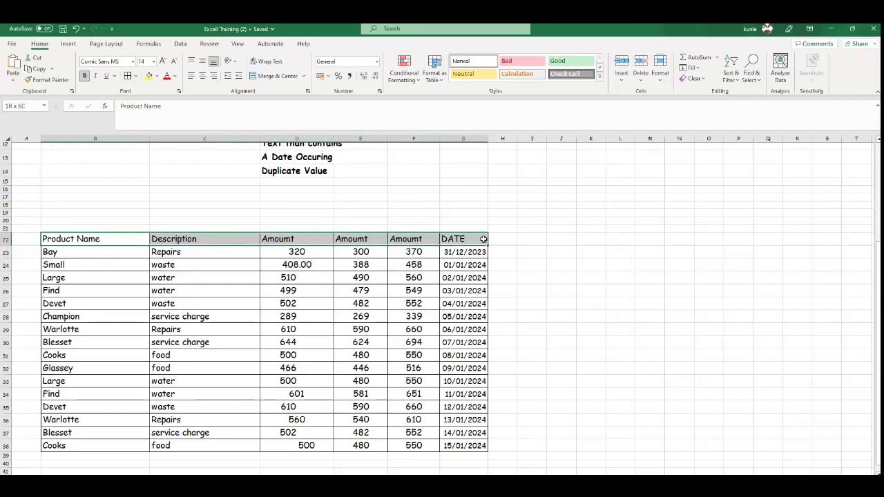
pyautogui.click(110, 239)
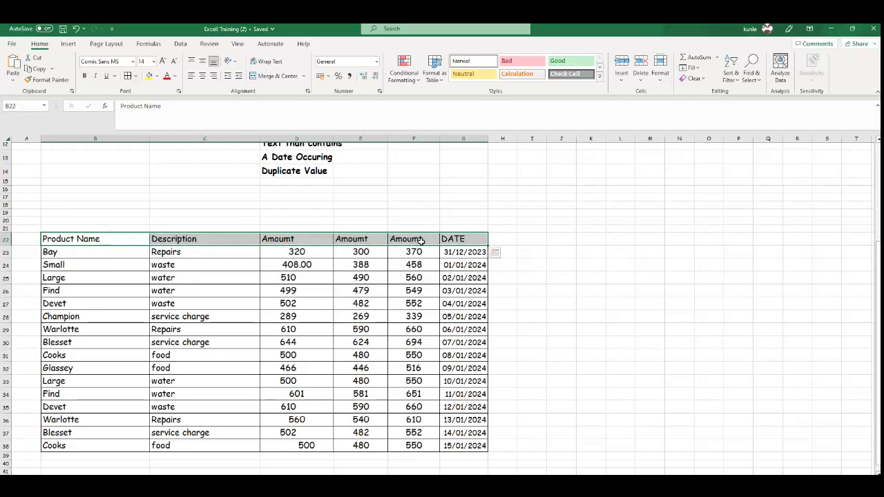
# Step: Number the product table's three amount column headers in D22:F22 as 1, 2 and 3
pyautogui.click(323, 240)
pyautogui.click(292, 122)
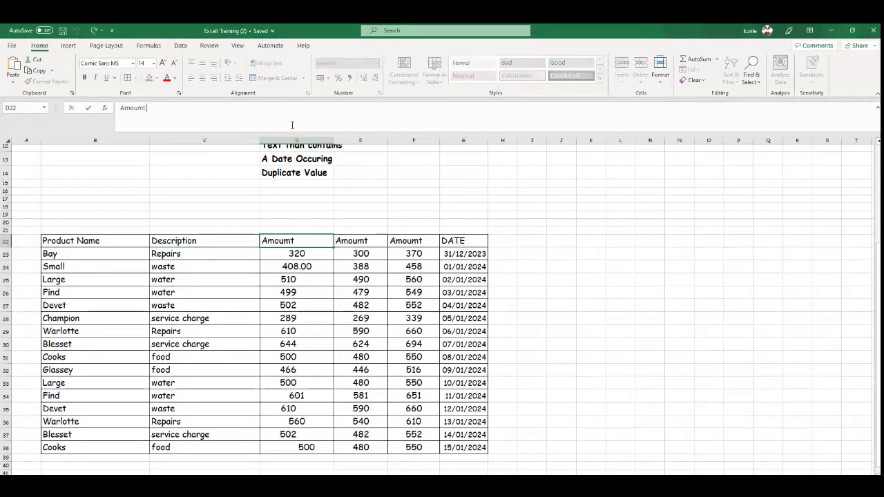
pyautogui.write('1')
pyautogui.press('Tab')
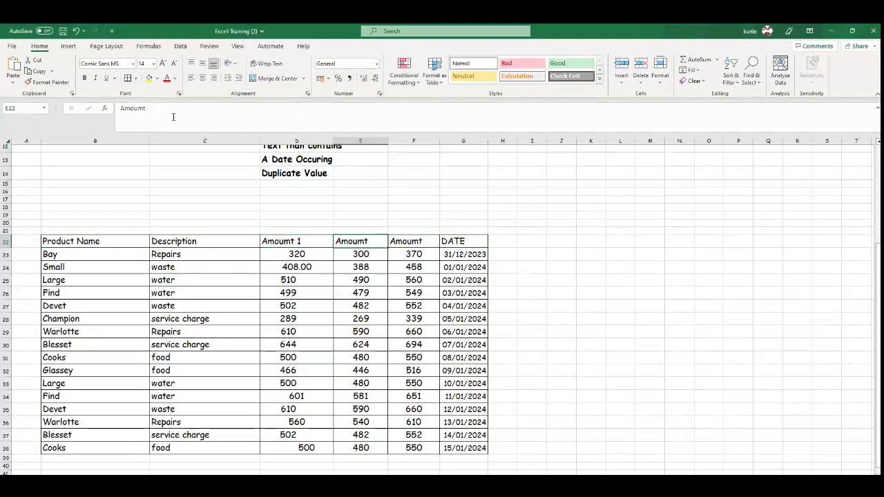
pyautogui.click(173, 117)
pyautogui.write('2')
pyautogui.press('Tab')
pyautogui.click(178, 114)
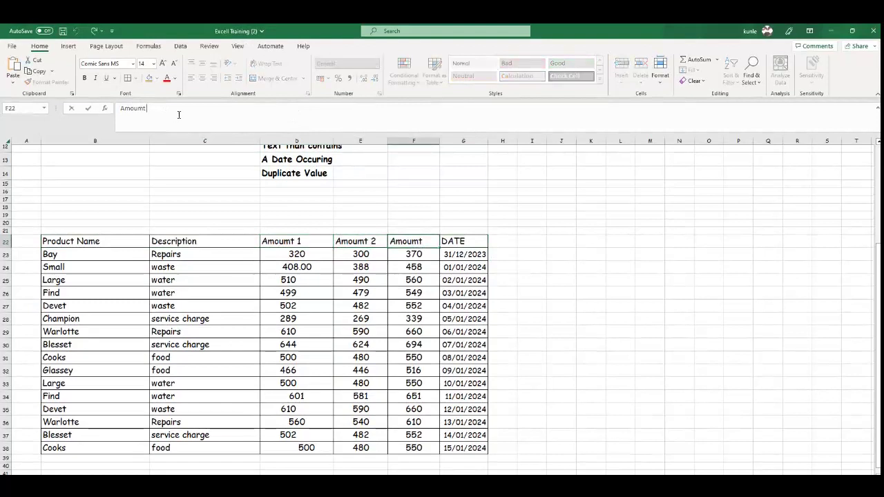
pyautogui.write('3')
pyautogui.press('Tab')
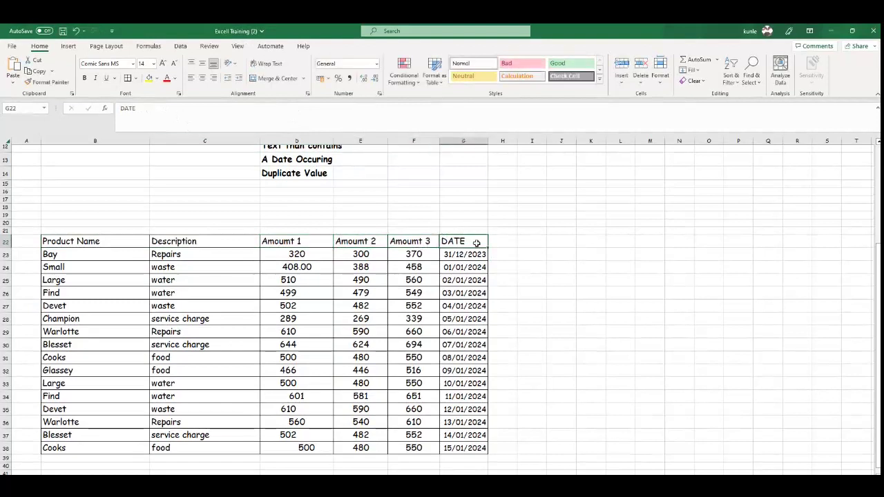
# Step: Review the full product table B22:G38, the rule names in D8:D14 and the Highlight cell Rules label
pyautogui.click(100, 243)
pyautogui.moveTo(100, 243); pyautogui.dragTo(472, 443)
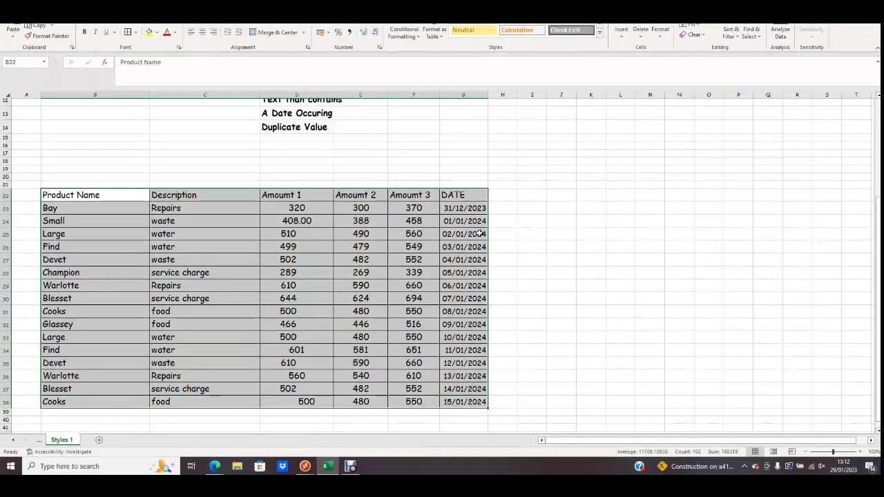
pyautogui.scroll(2, 414, 221)
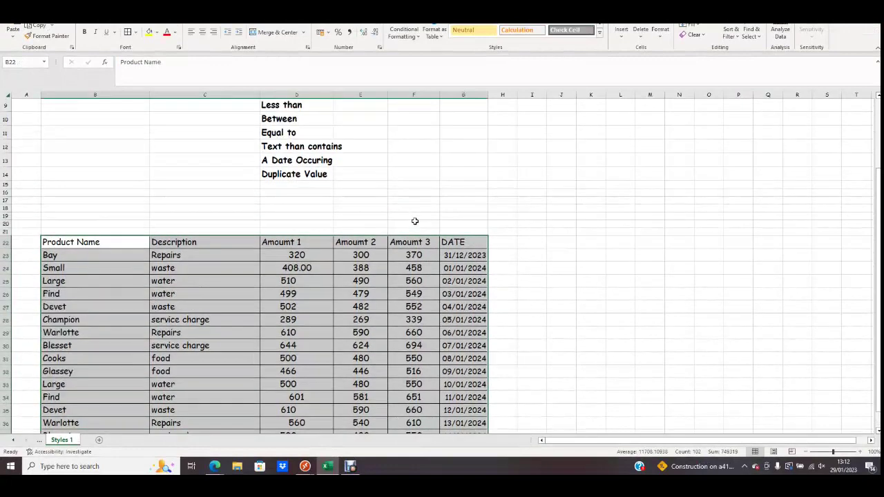
pyautogui.scroll(1, 414, 221)
pyautogui.scroll(1, 375, 206)
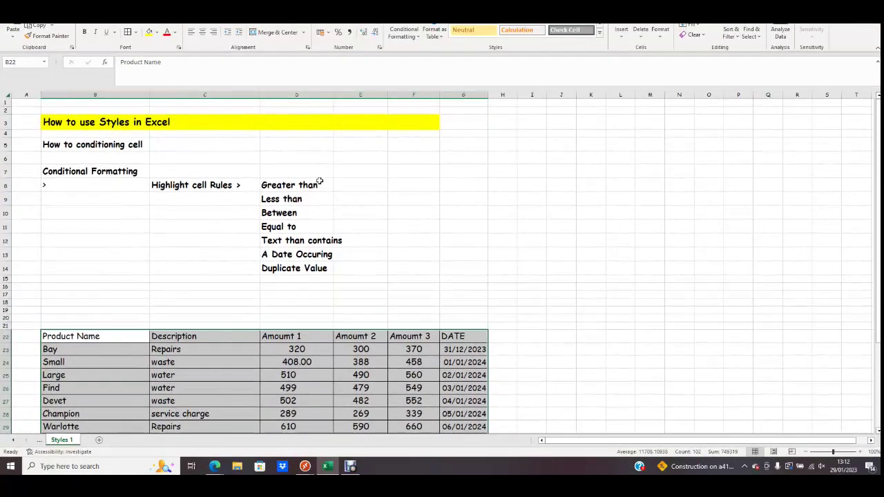
pyautogui.moveTo(288, 186); pyautogui.dragTo(296, 268)
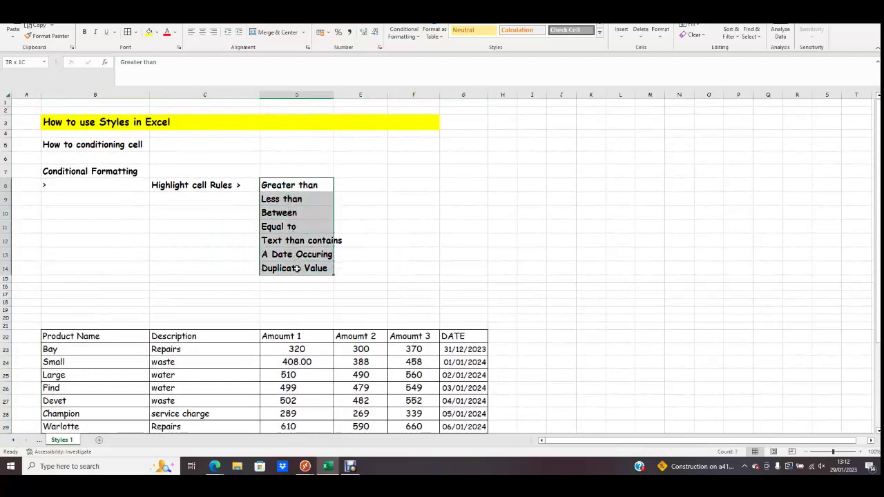
pyautogui.moveTo(296, 269); pyautogui.dragTo(295, 270)
pyautogui.click(228, 185)
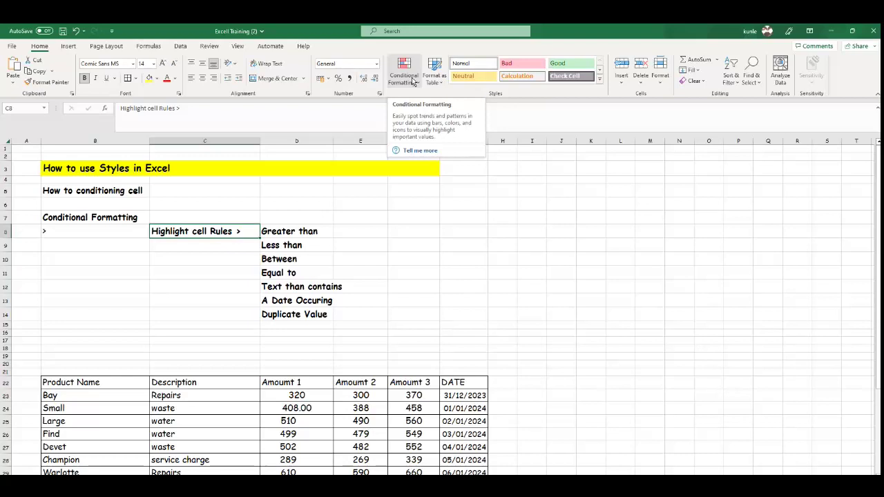
pyautogui.click(496, 256)
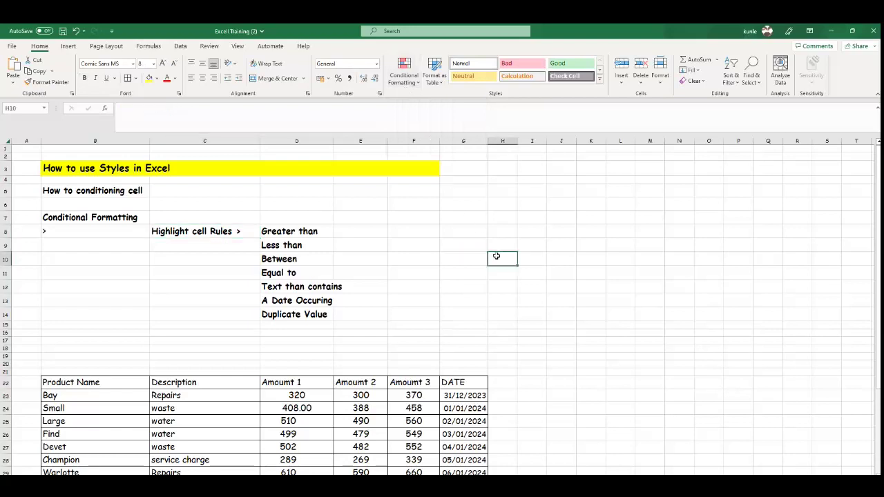
# Step: Change the font colour of the "Greater than" label in D8 to red
pyautogui.scroll(-3, 496, 256)
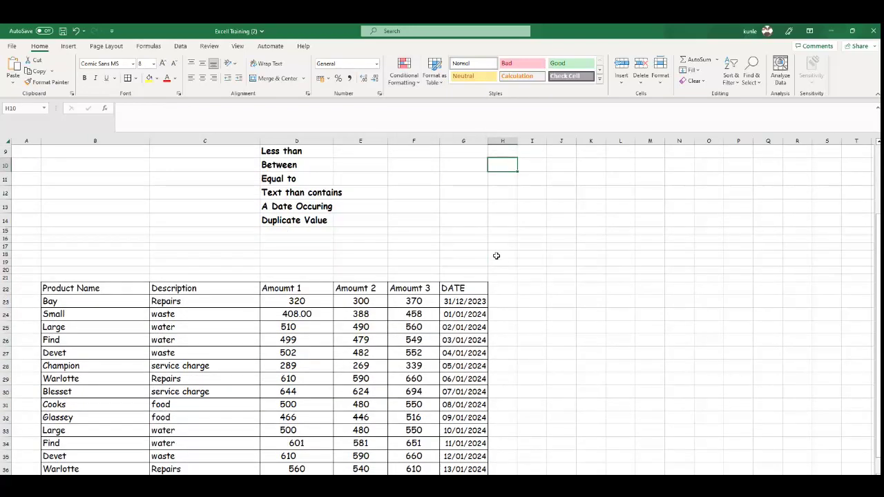
pyautogui.scroll(-2, 496, 256)
pyautogui.scroll(2, 499, 263)
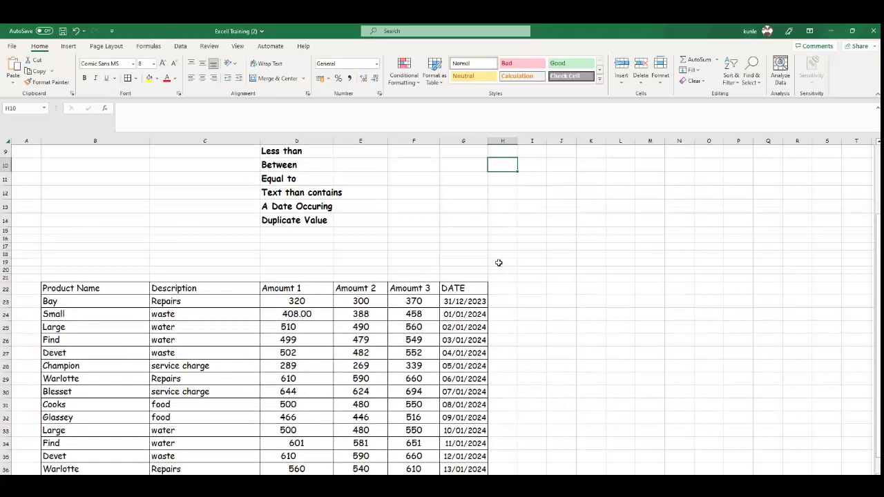
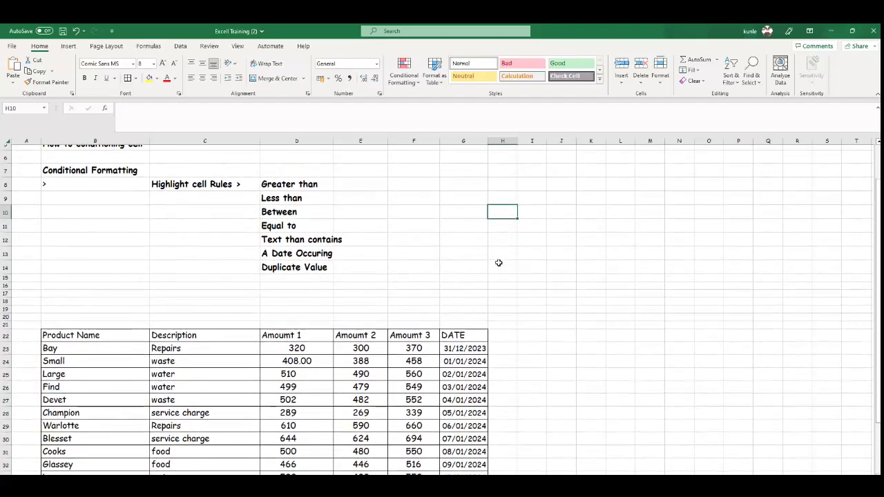
pyautogui.click(311, 184)
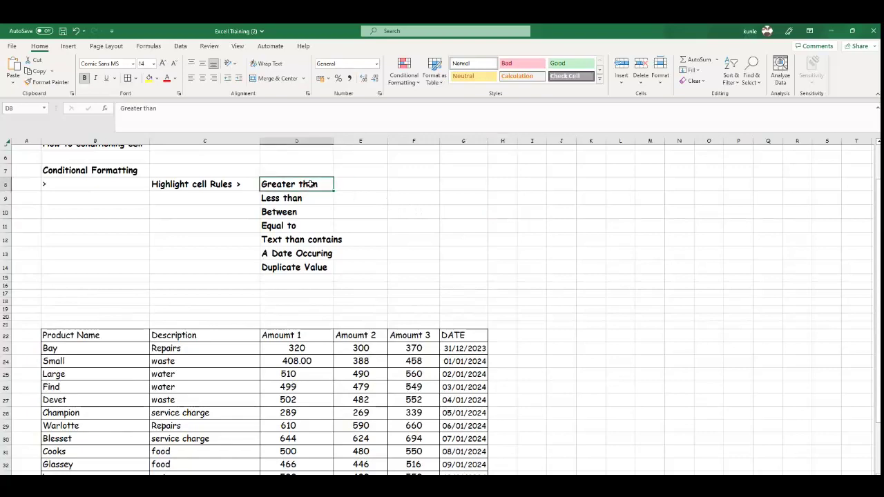
pyautogui.click(167, 78)
pyautogui.scroll(-2, 500, 319)
pyautogui.scroll(3, 500, 319)
pyautogui.scroll(1, 500, 319)
pyautogui.scroll(-1, 500, 319)
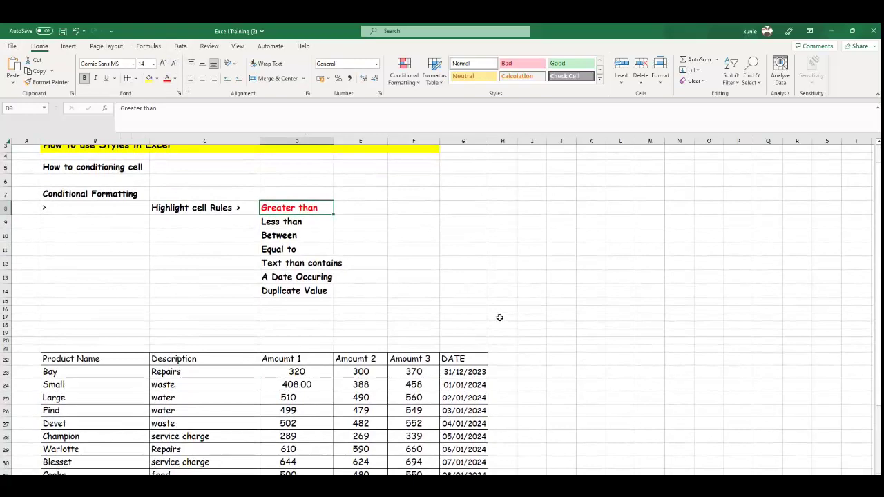
# Step: Apply a Greater Than 310 highlight rule to the product data B23:G38 with Light Red Fill with Dark Red Text
pyautogui.scroll(-2, 500, 319)
pyautogui.scroll(-1, 453, 271)
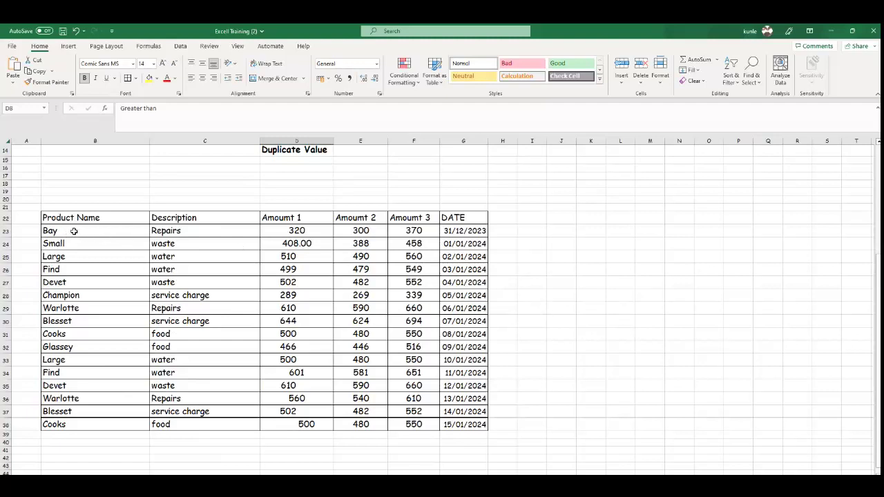
pyautogui.click(74, 232)
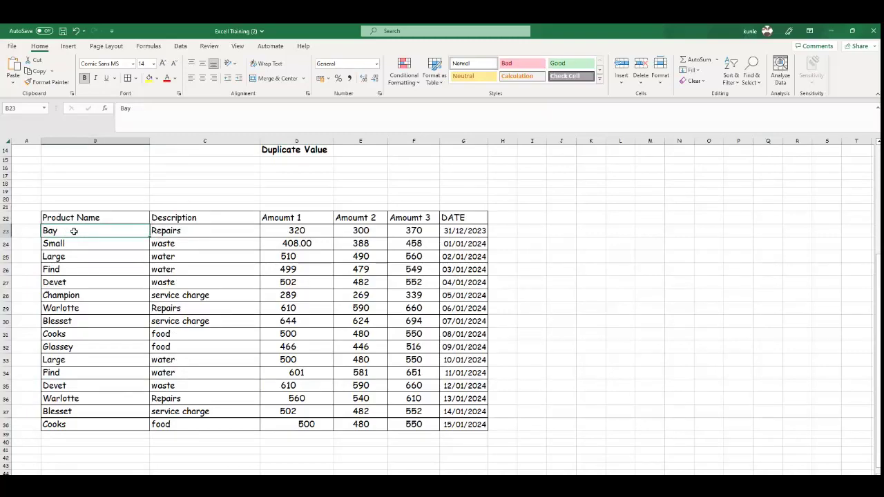
pyautogui.moveTo(74, 231); pyautogui.dragTo(486, 424)
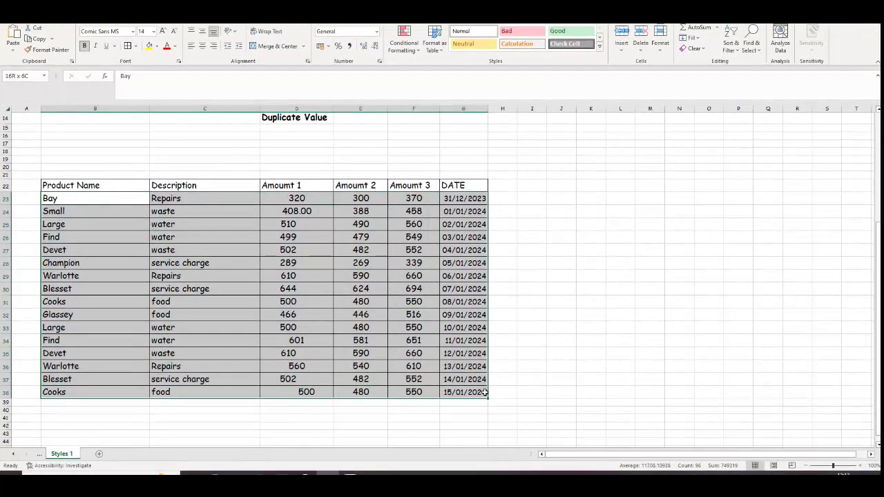
pyautogui.moveTo(485, 393); pyautogui.dragTo(485, 392)
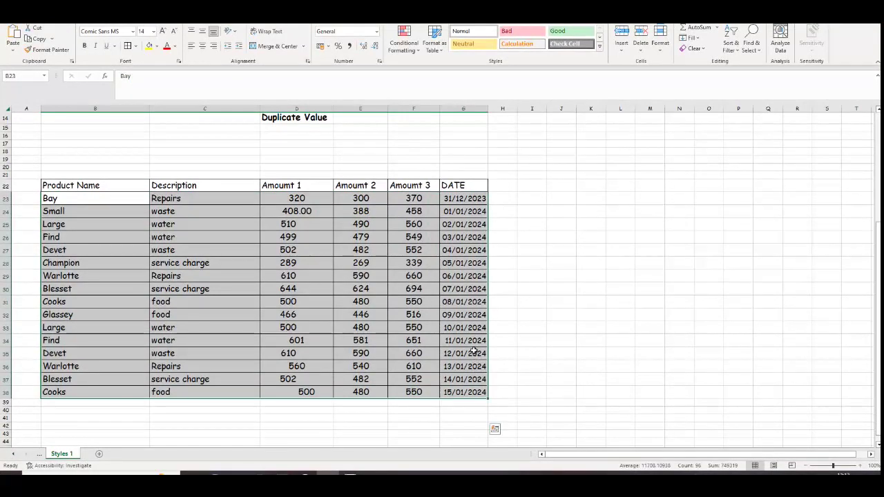
pyautogui.scroll(2, 474, 351)
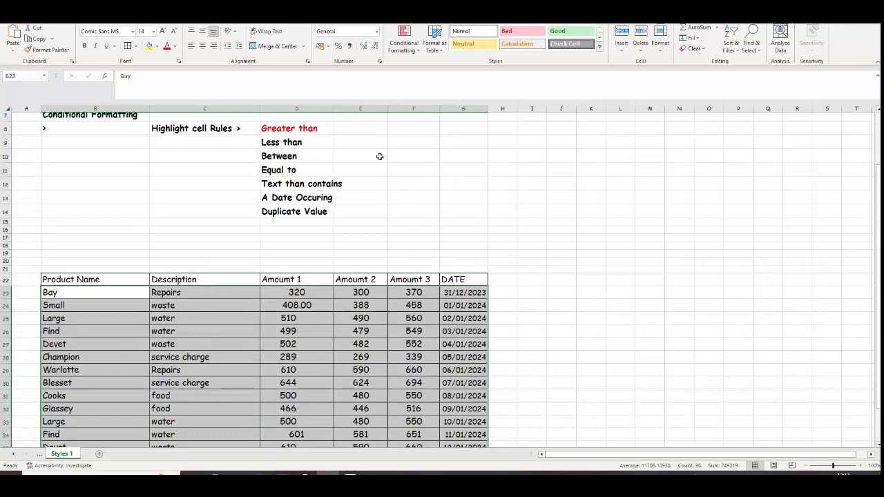
pyautogui.scroll(1, 357, 161)
pyautogui.scroll(1, 357, 161)
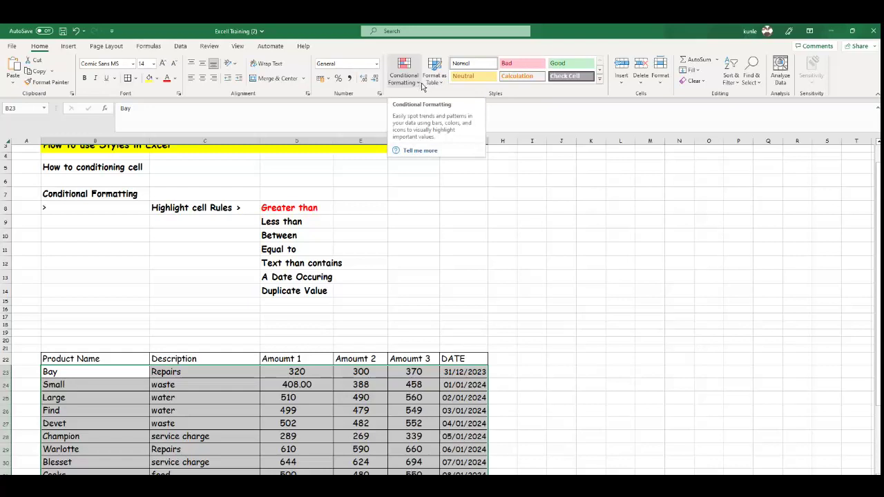
pyautogui.click(422, 83)
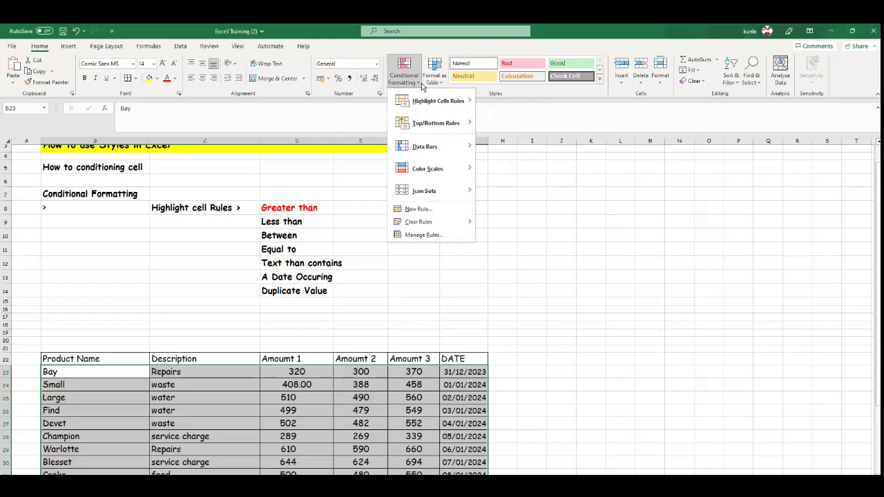
pyautogui.moveTo(433, 102)
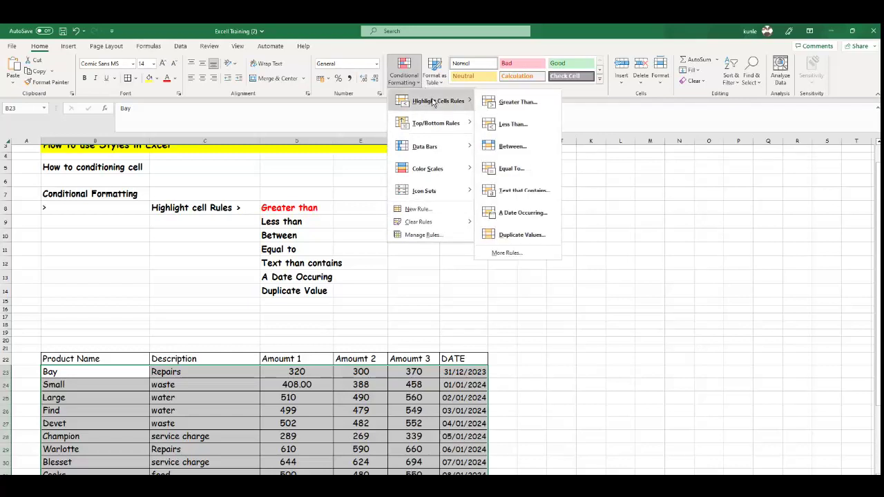
pyautogui.click(511, 103)
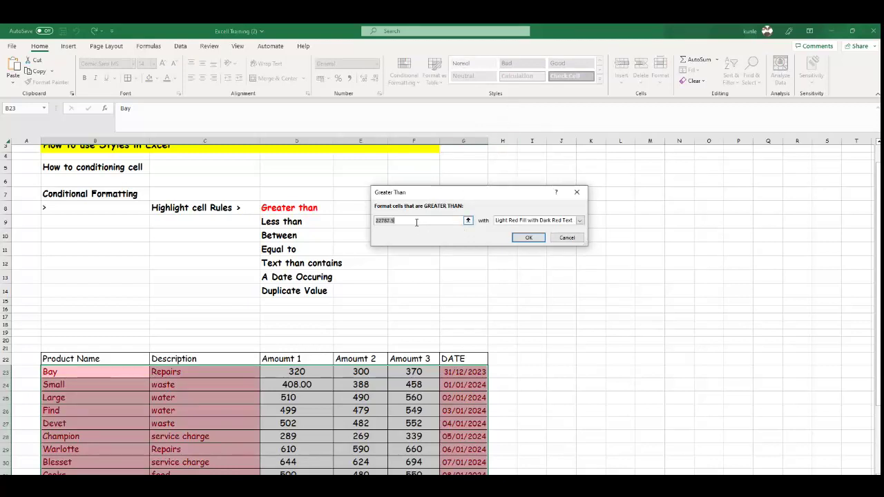
pyautogui.click(442, 219)
pyautogui.press('BackSpace')
pyautogui.press('BackSpace')
pyautogui.press('BackSpace')
pyautogui.press('BackSpace')
pyautogui.press('BackSpace')
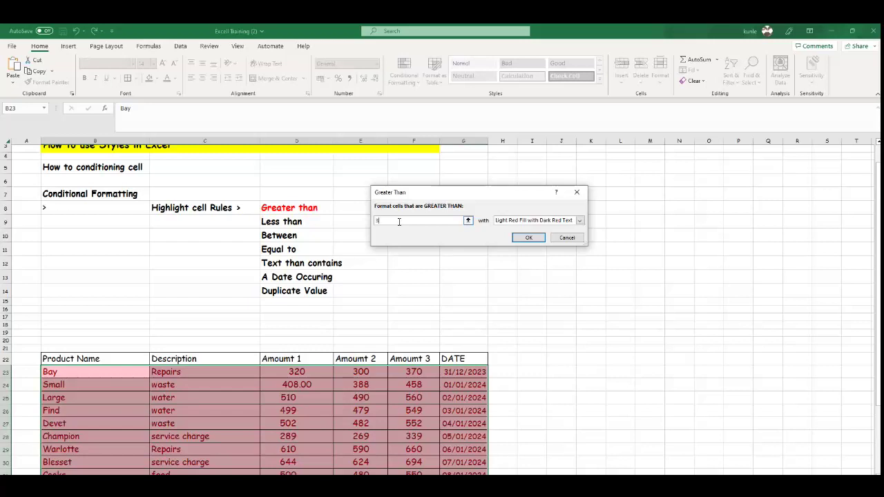
pyautogui.write('10')
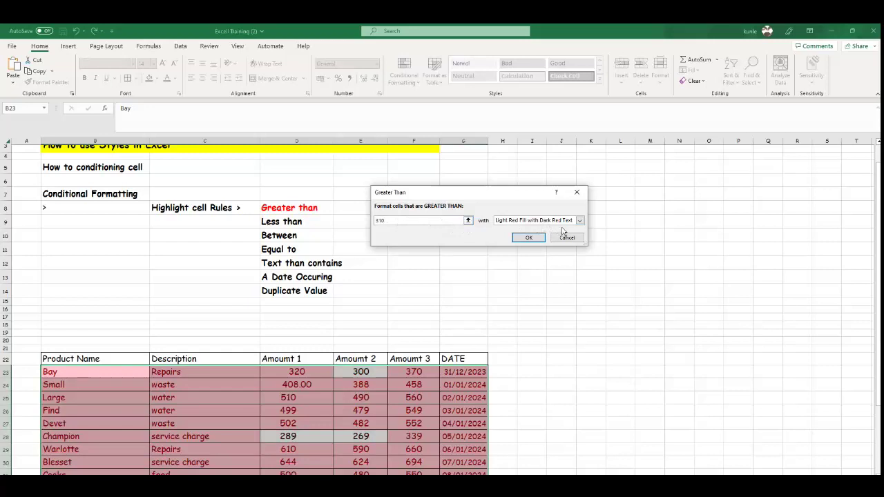
pyautogui.click(534, 239)
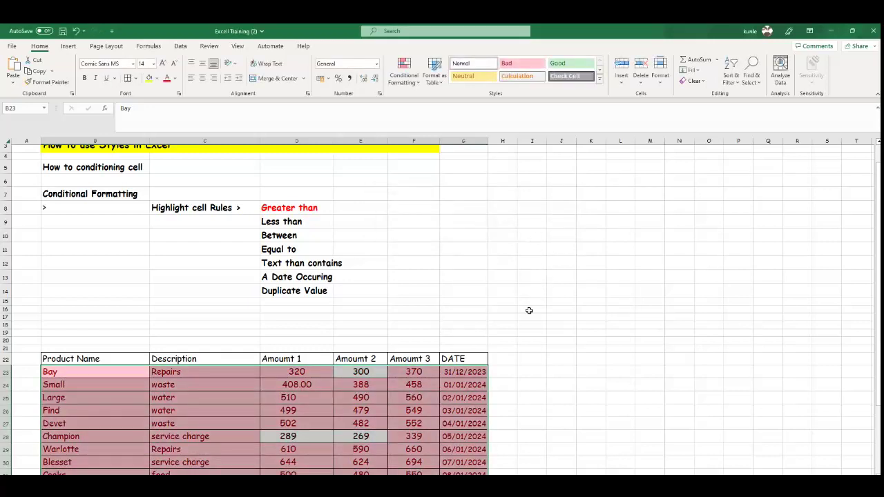
# Step: Inspect the highlighting across the product table and undo the Greater Than 310 rule
pyautogui.click(544, 372)
pyautogui.scroll(-2, 544, 370)
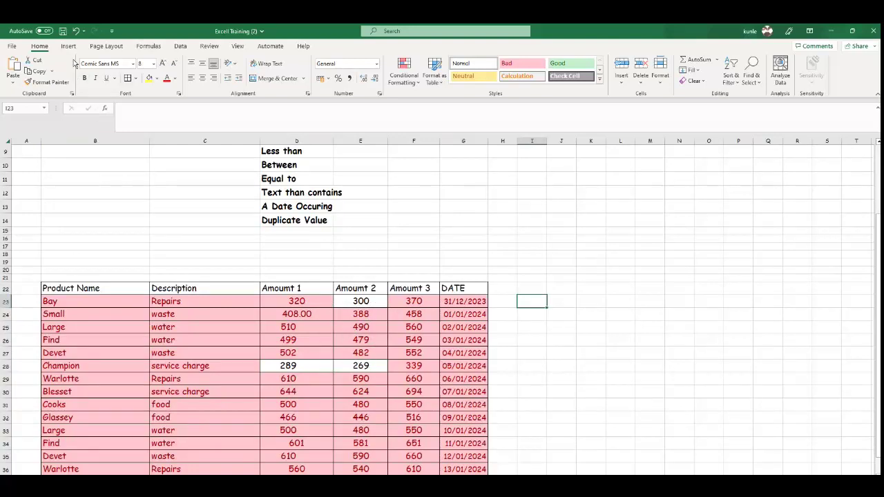
pyautogui.click(76, 31)
pyautogui.click(76, 30)
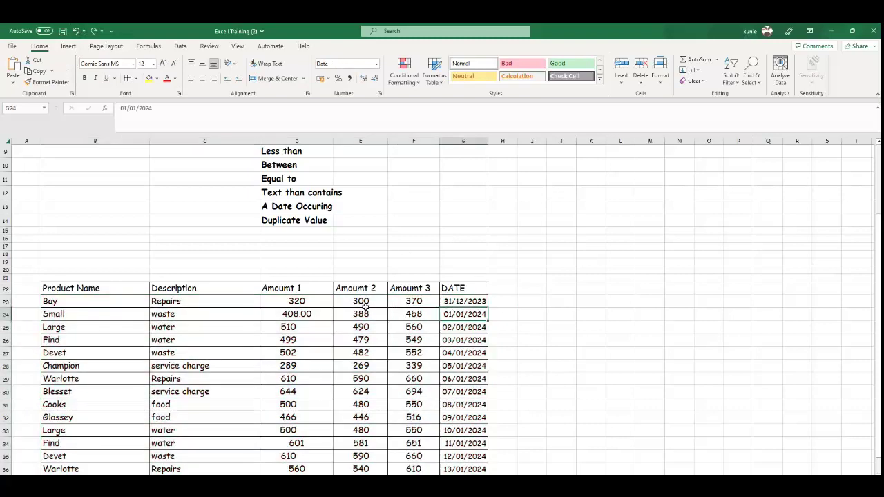
# Step: Apply a Greater Than 400 highlight rule to the Amoumt 1 values D23:D38 with Light Red Fill with Dark Red Text
pyautogui.moveTo(295, 301); pyautogui.dragTo(296, 450)
pyautogui.moveTo(296, 407)
pyautogui.mouseDown()
pyautogui.moveTo(302, 428)
pyautogui.moveTo(306, 408)
pyautogui.mouseUp()
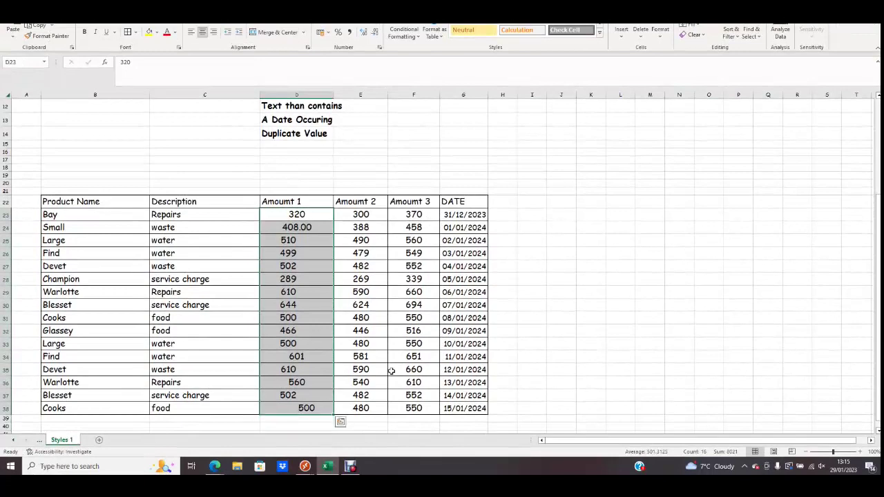
pyautogui.scroll(2, 435, 342)
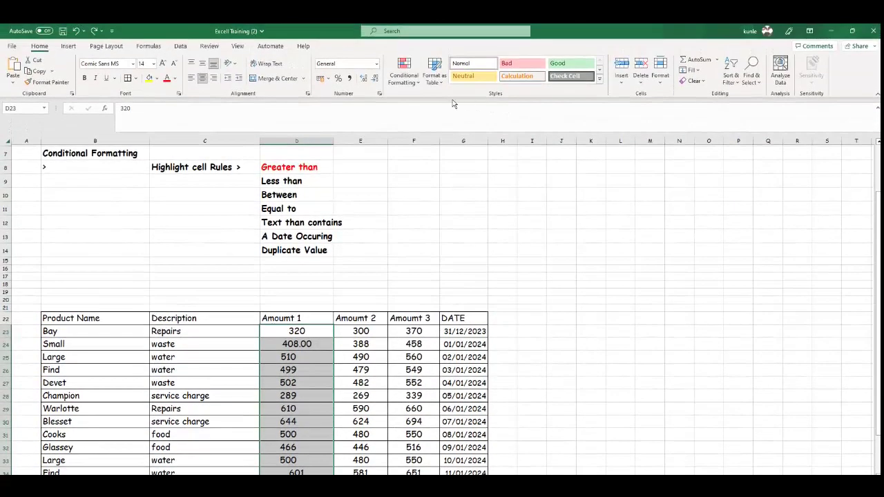
pyautogui.click(421, 83)
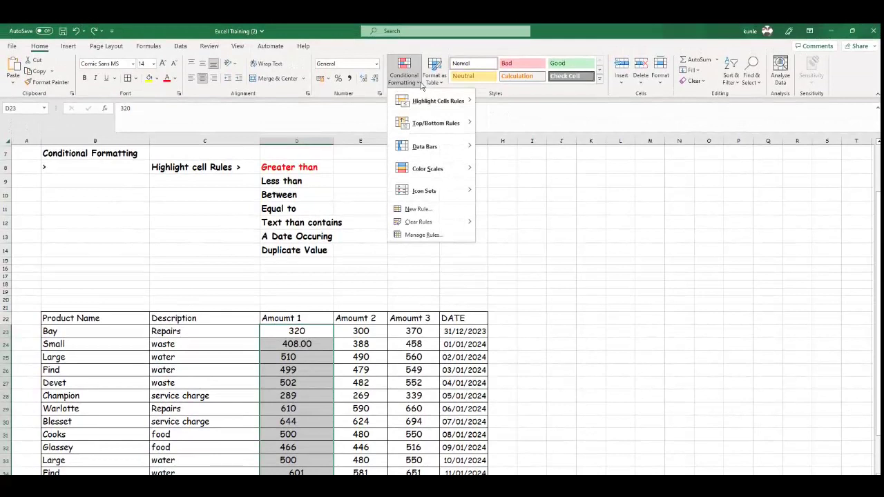
pyautogui.moveTo(442, 101)
pyautogui.click(514, 103)
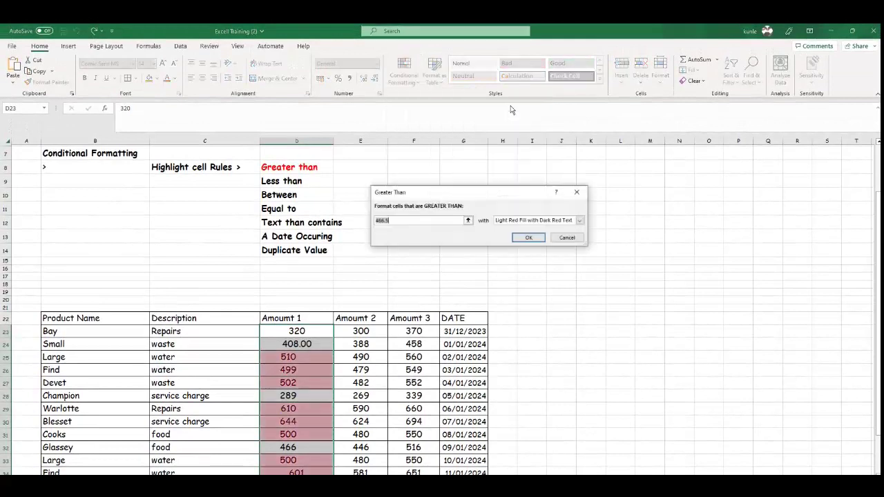
pyautogui.click(421, 221)
pyautogui.press('BackSpace')
pyautogui.press('BackSpace')
pyautogui.press('BackSpace')
pyautogui.press('BackSpace')
pyautogui.press('BackSpace')
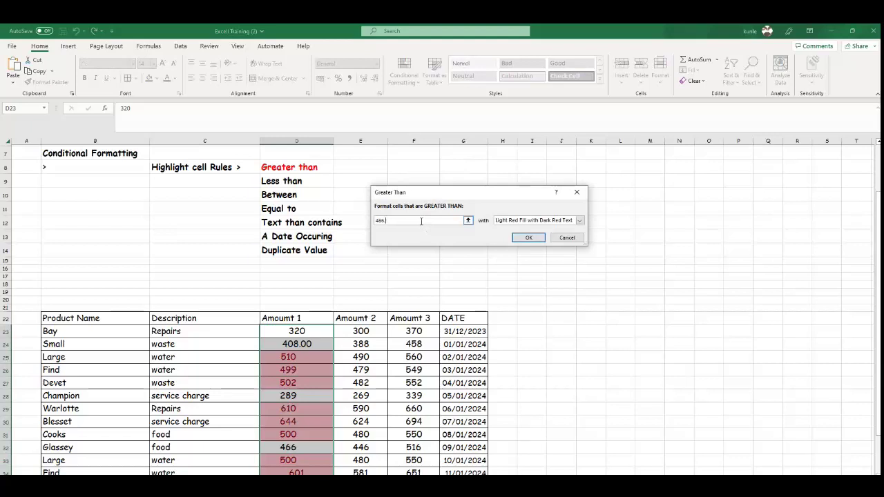
pyautogui.write('4')
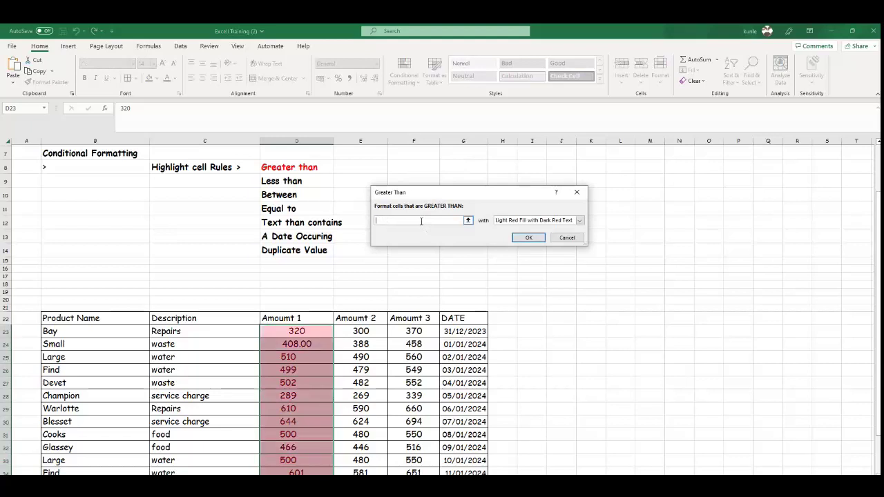
pyautogui.write('00')
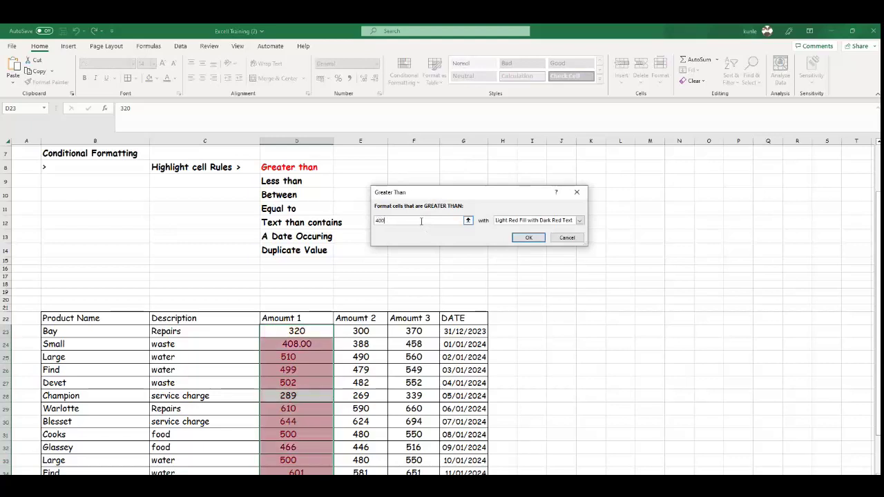
pyautogui.click(523, 238)
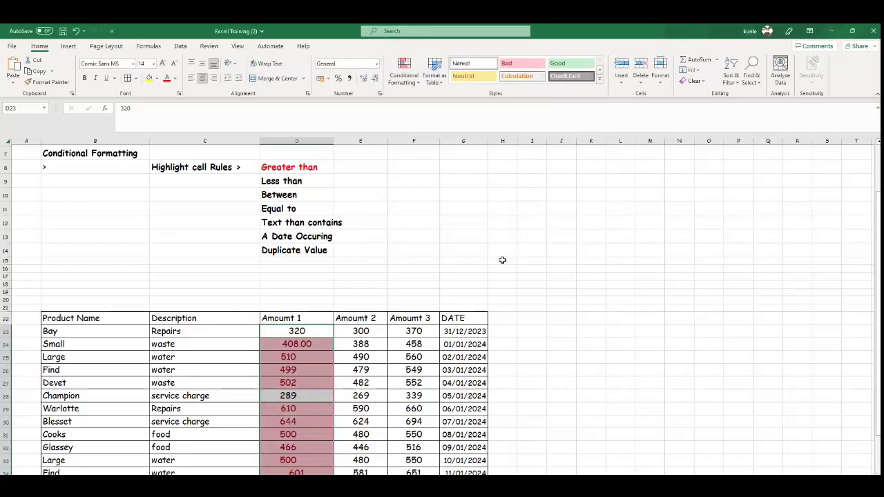
# Step: Examine which Amoumt 1 values in D23:D38 are highlighted and relate them to the "Greater than" label in D8
pyautogui.click(480, 284)
pyautogui.scroll(-2, 480, 285)
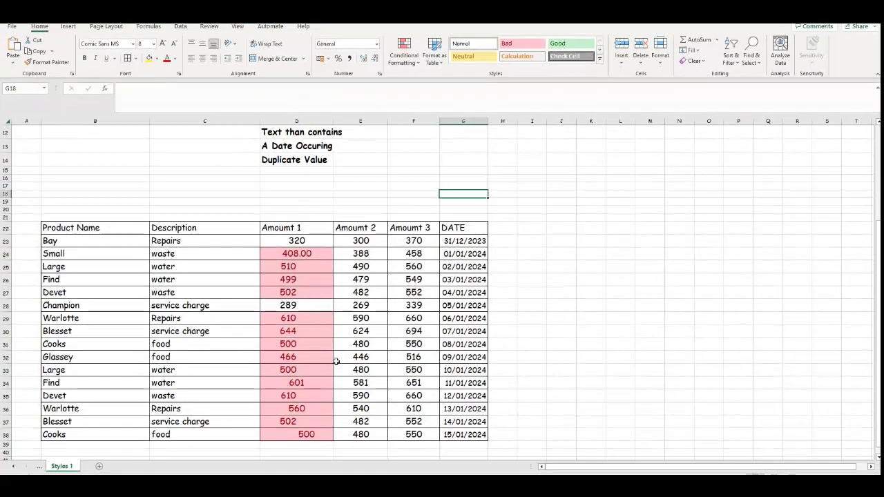
pyautogui.scroll(2, 339, 328)
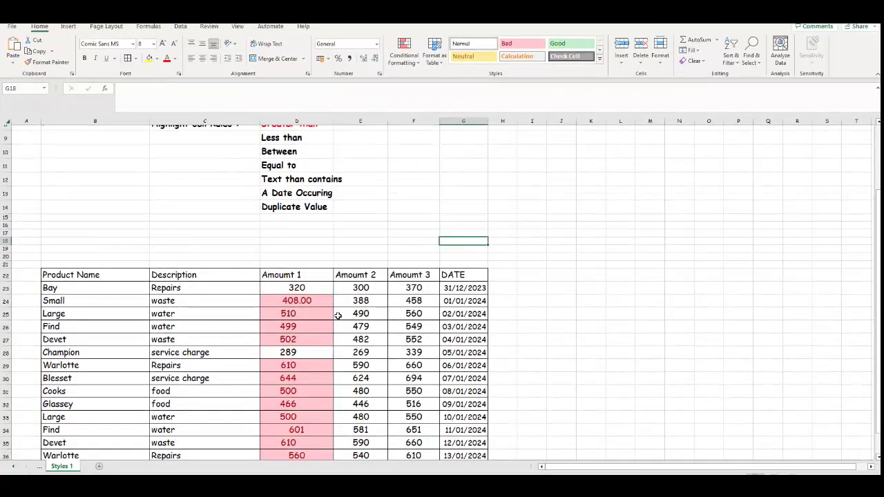
pyautogui.moveTo(321, 313); pyautogui.dragTo(324, 449)
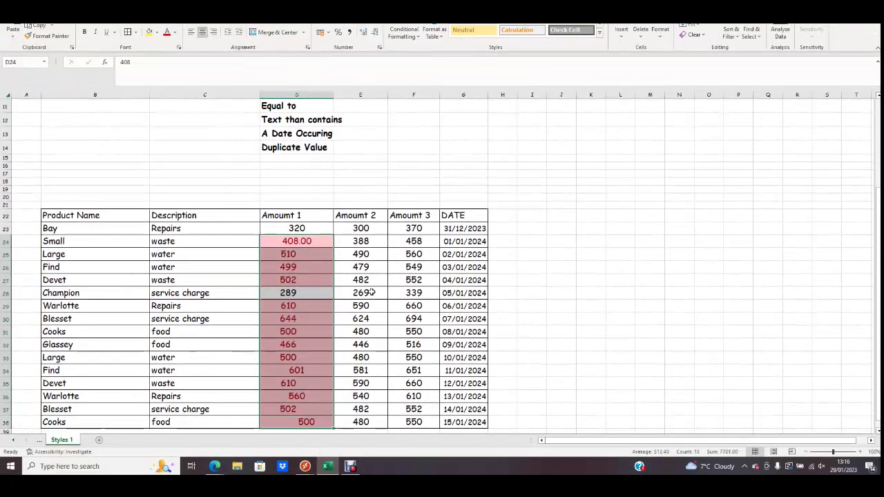
pyautogui.moveTo(328, 229); pyautogui.dragTo(316, 419)
pyautogui.scroll(4, 394, 298)
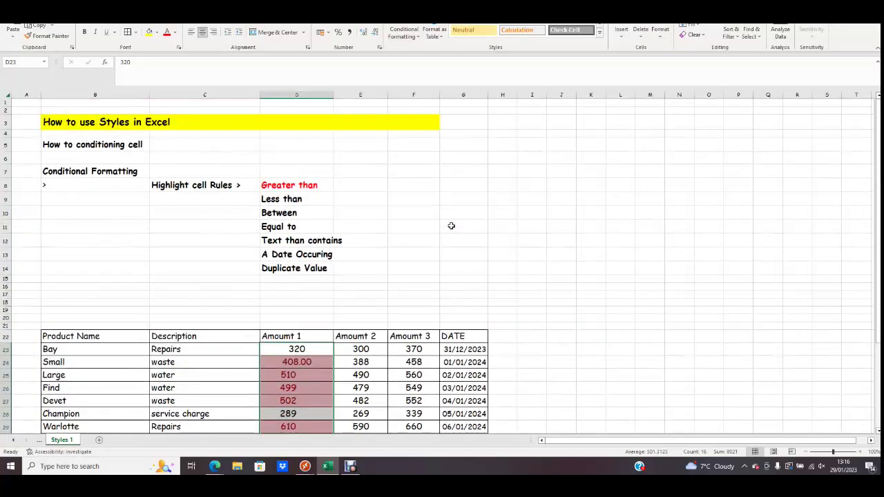
pyautogui.scroll(-2, 379, 199)
pyautogui.scroll(2, 378, 199)
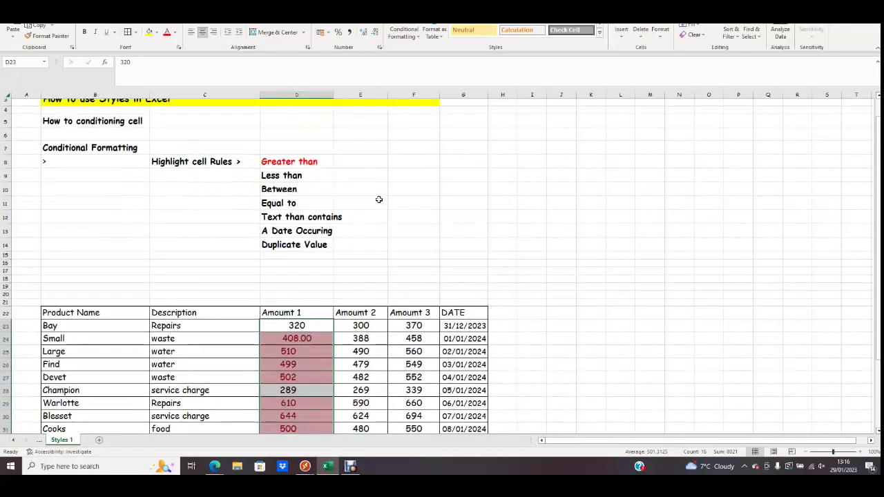
pyautogui.click(312, 163)
pyautogui.scroll(1, 582, 162)
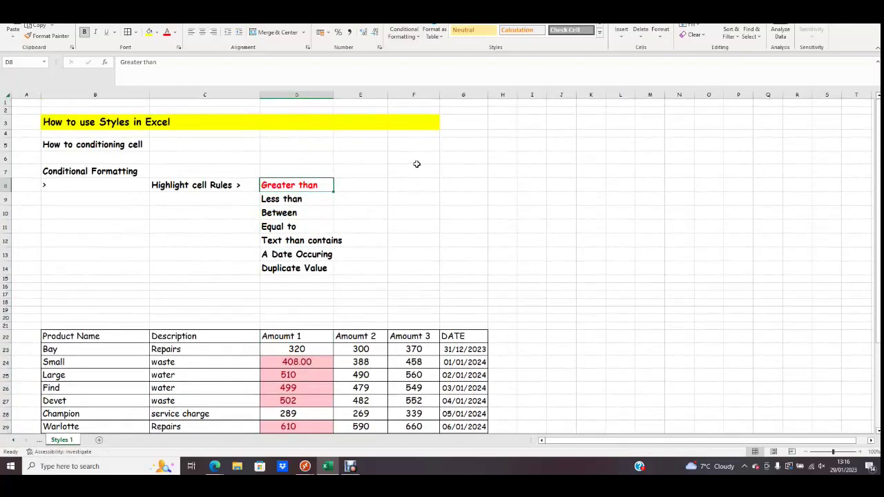
pyautogui.scroll(-2, 418, 161)
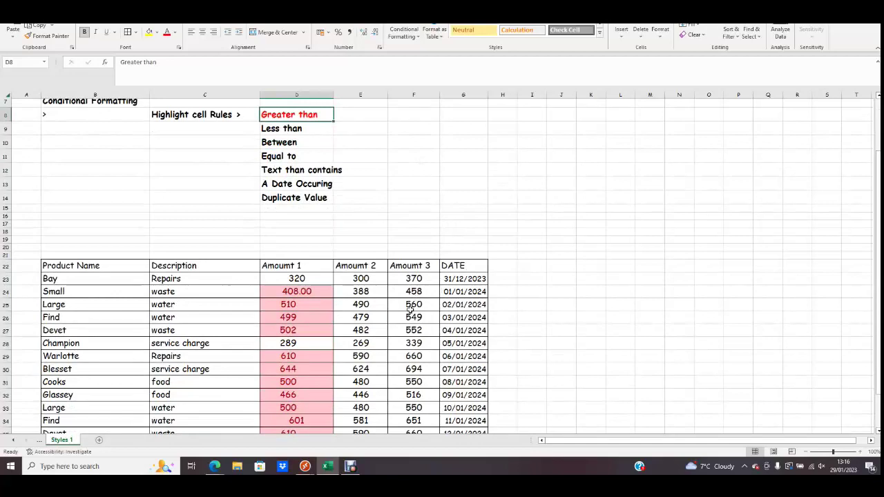
pyautogui.scroll(2, 410, 308)
pyautogui.scroll(-2, 323, 323)
# Step: Clear the conditional formatting rules from the Amoumt 1 column, cells D22:D38
pyautogui.moveTo(307, 269); pyautogui.dragTo(313, 429)
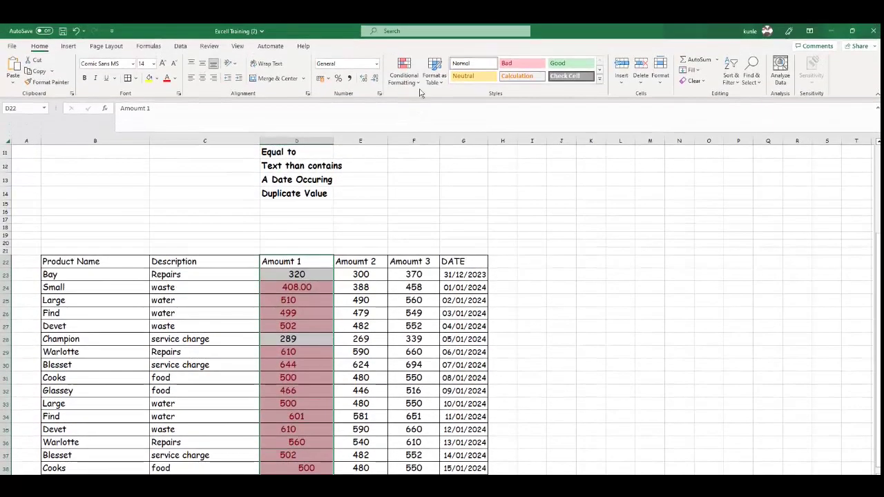
pyautogui.click(420, 82)
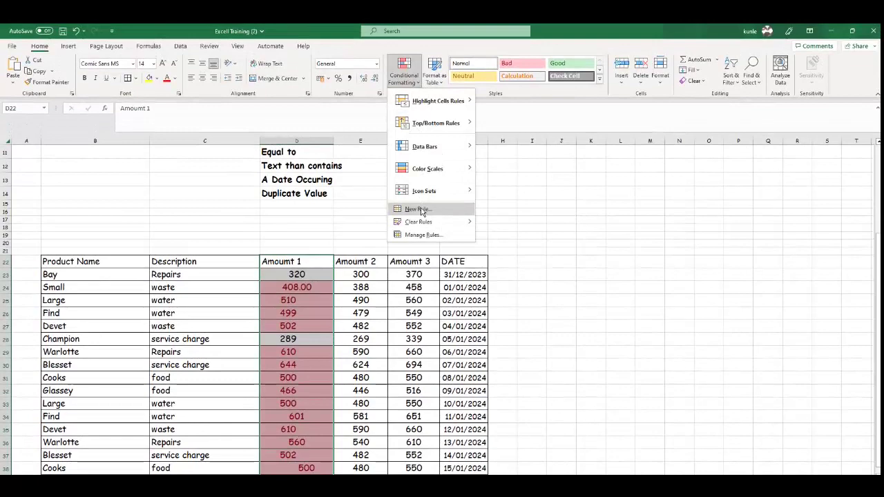
pyautogui.moveTo(428, 222)
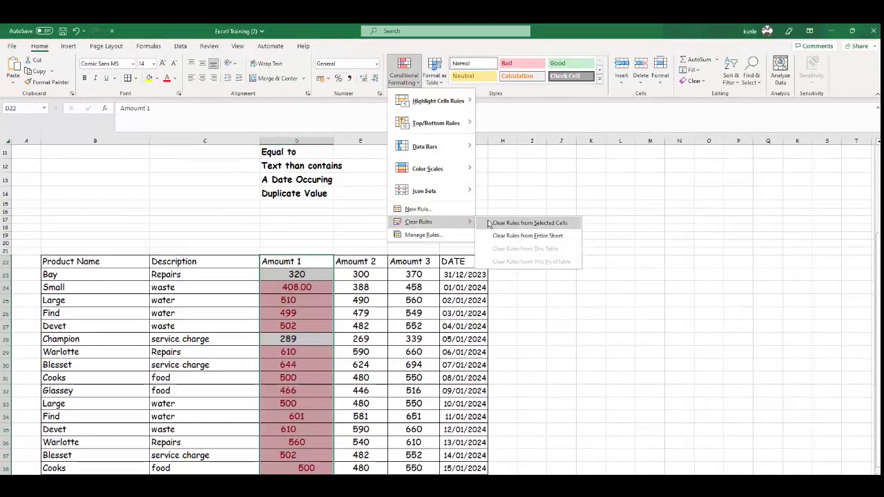
pyautogui.click(508, 225)
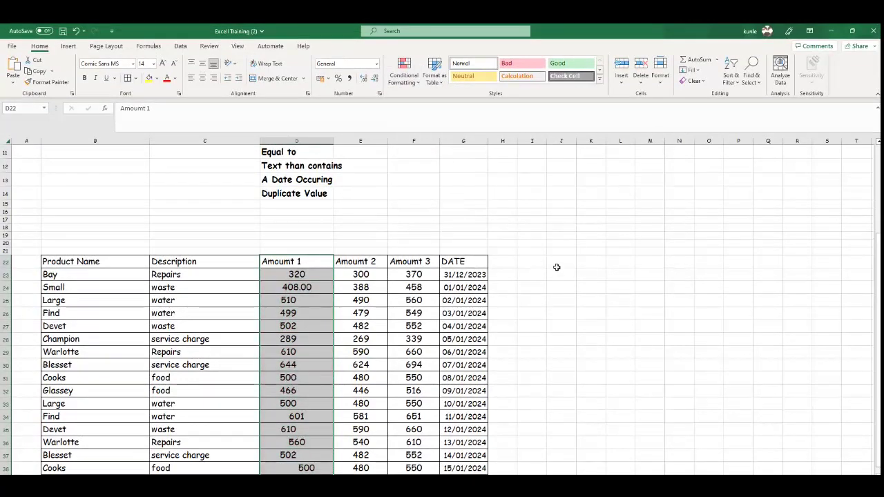
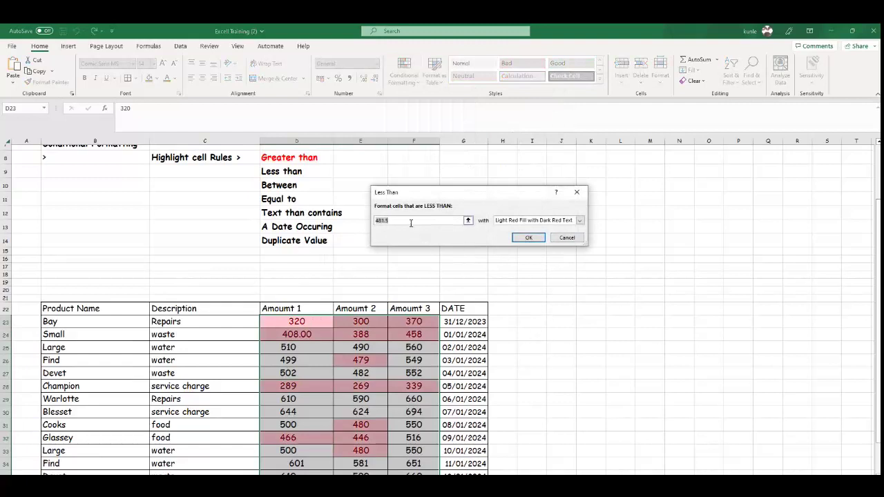
# Step: Set the Less Than rule's threshold to 350 for the selected values in the three Amoumt columns
pyautogui.press('BackSpace')
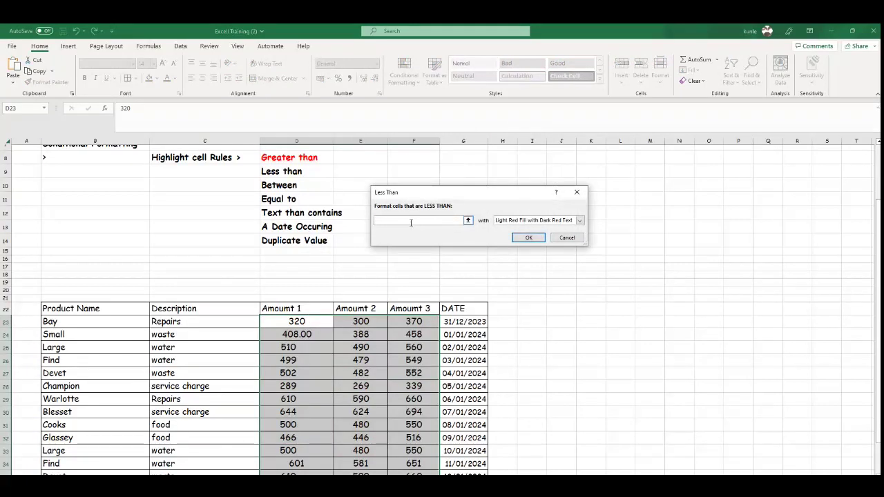
pyautogui.write('300')
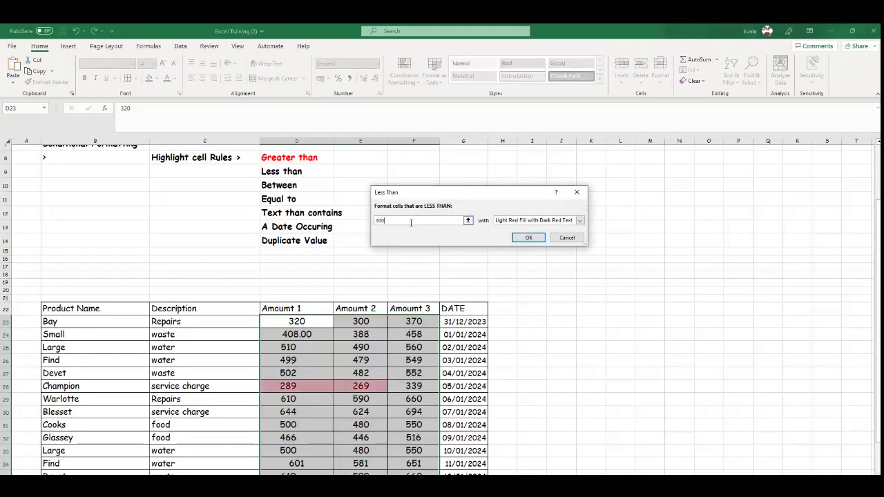
pyautogui.press('BackSpace')
pyautogui.press('BackSpace')
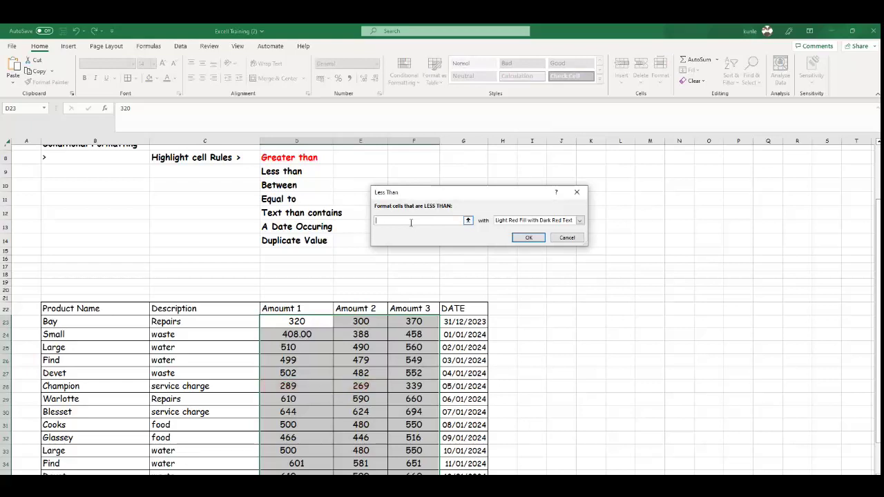
pyautogui.write('50')
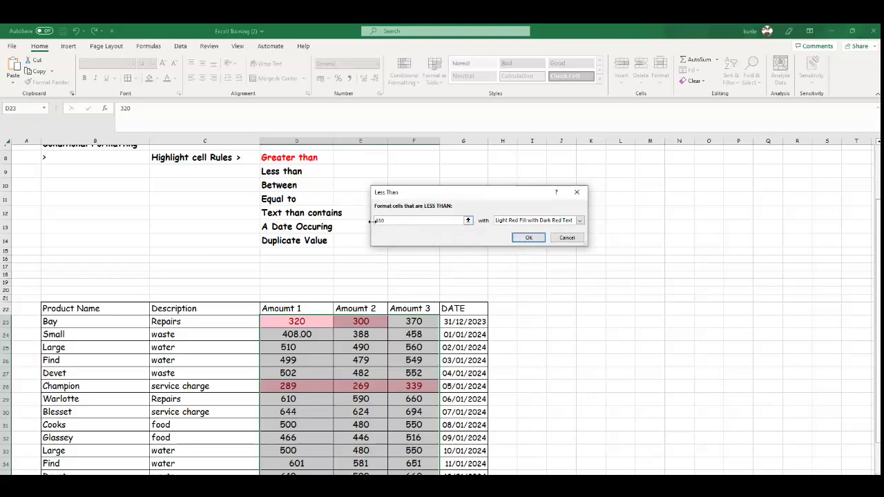
# Step: Try the Yellow Fill with Dark Yellow Text, Light Red Fill and Red Border formats on the Less Than rule
pyautogui.click(580, 221)
pyautogui.click(533, 235)
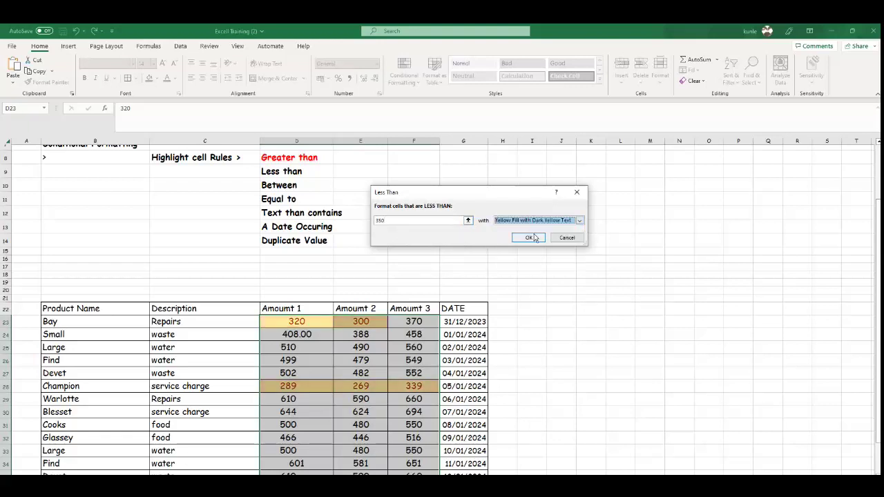
pyautogui.click(581, 222)
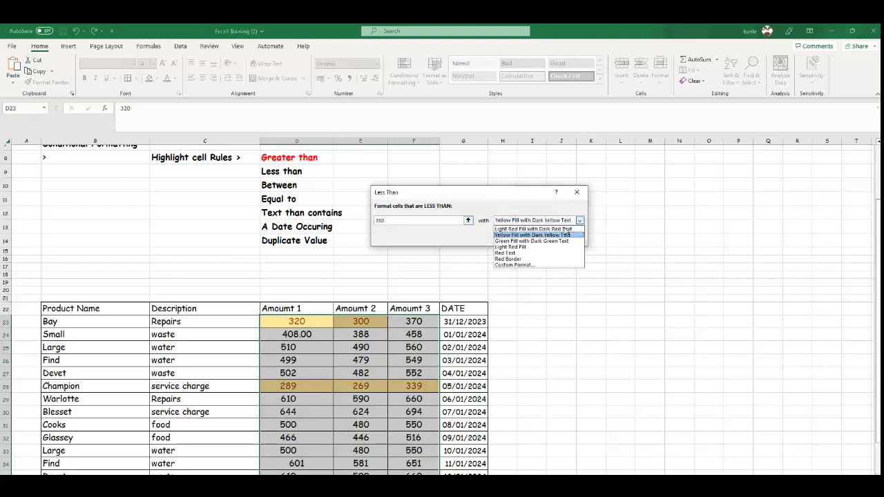
pyautogui.click(523, 247)
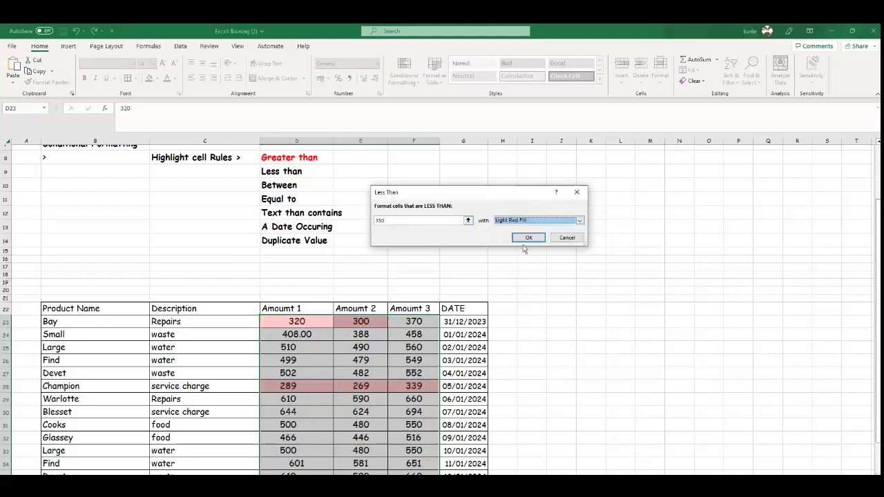
pyautogui.click(580, 222)
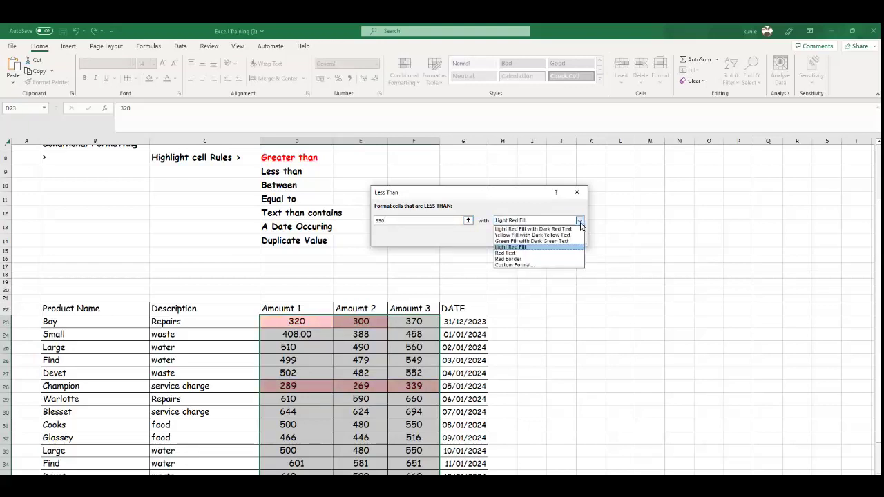
pyautogui.click(523, 262)
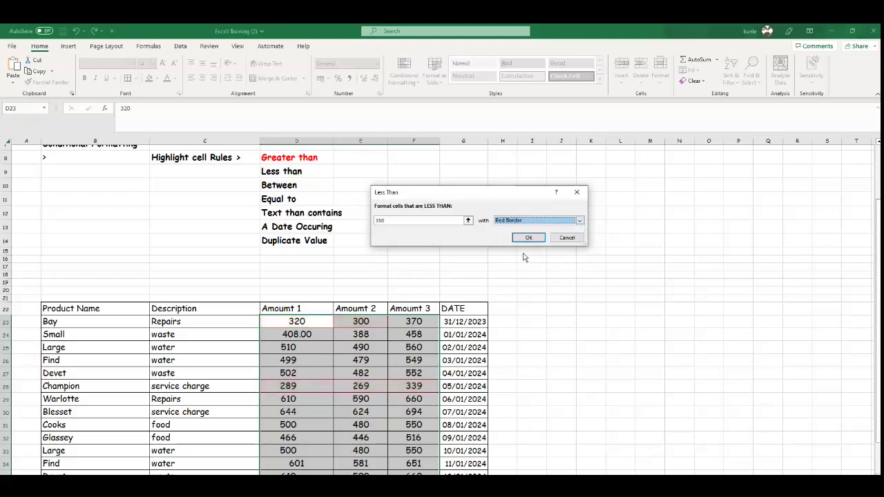
pyautogui.click(581, 221)
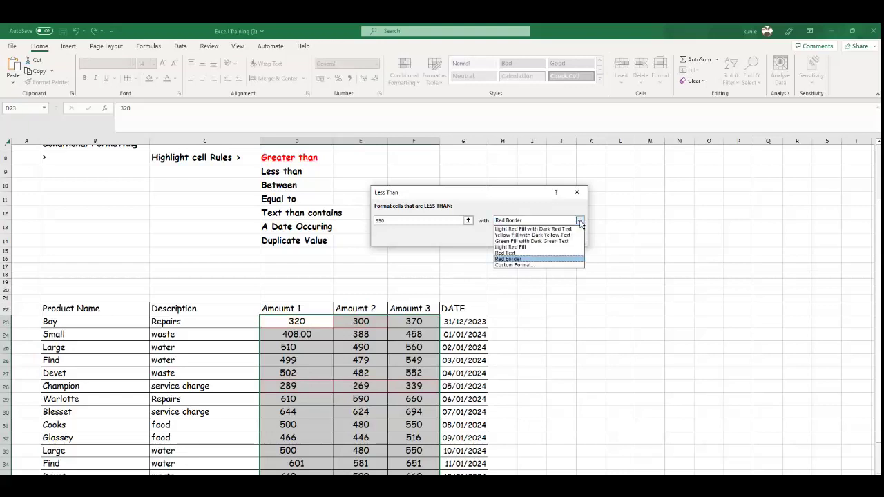
pyautogui.click(546, 236)
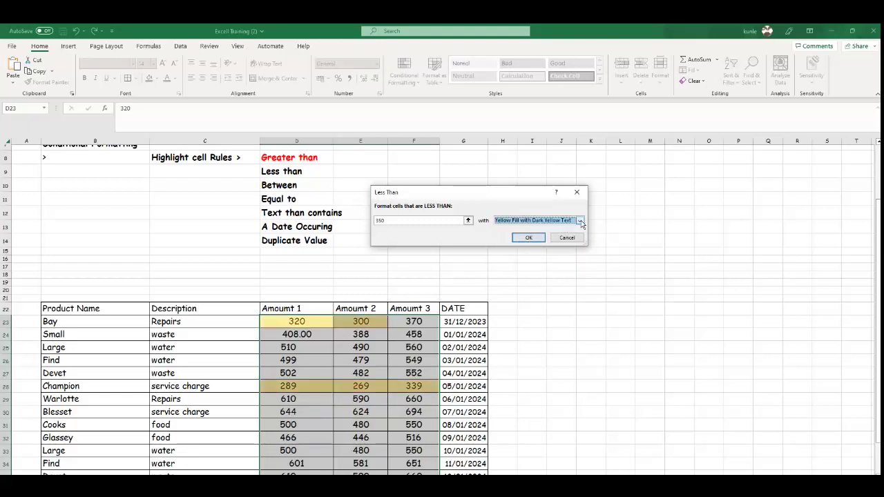
# Step: Apply the Less Than rule with Light Red Fill with Dark Red Text and look over the highlighted amounts
pyautogui.click(581, 221)
pyautogui.click(541, 231)
pyautogui.click(527, 239)
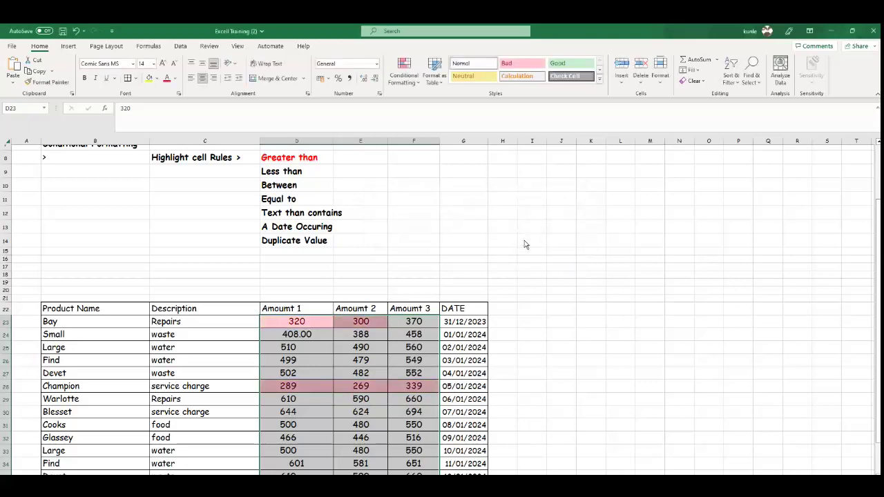
pyautogui.click(564, 259)
pyautogui.scroll(-1, 564, 249)
pyautogui.scroll(-1, 564, 246)
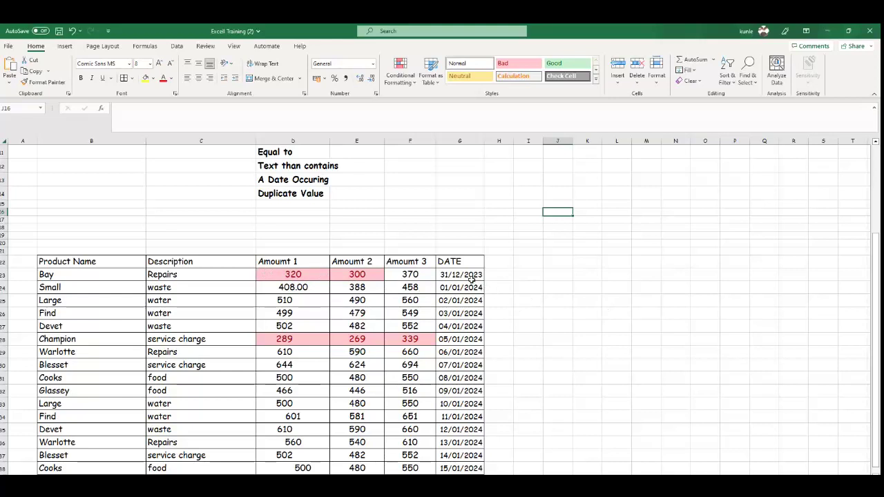
pyautogui.scroll(1, 469, 286)
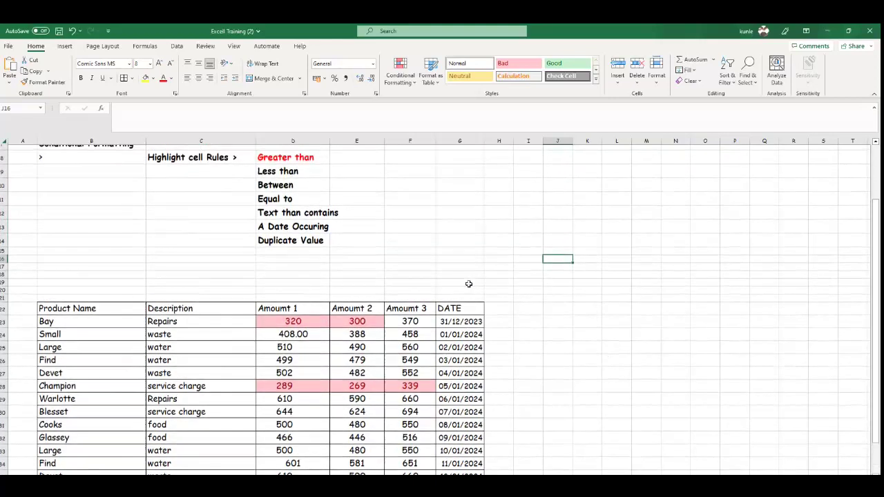
# Step: Color the "Less than" label in D9 red
pyautogui.click(302, 171)
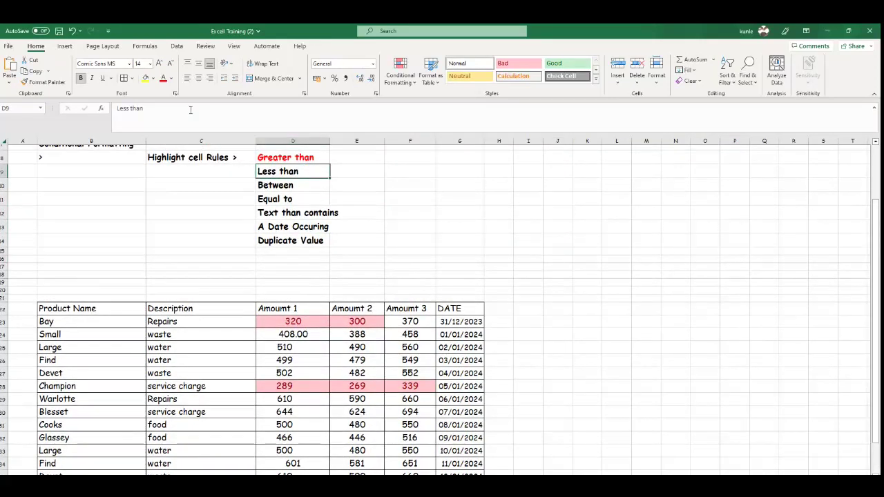
pyautogui.scroll(1, 276, 190)
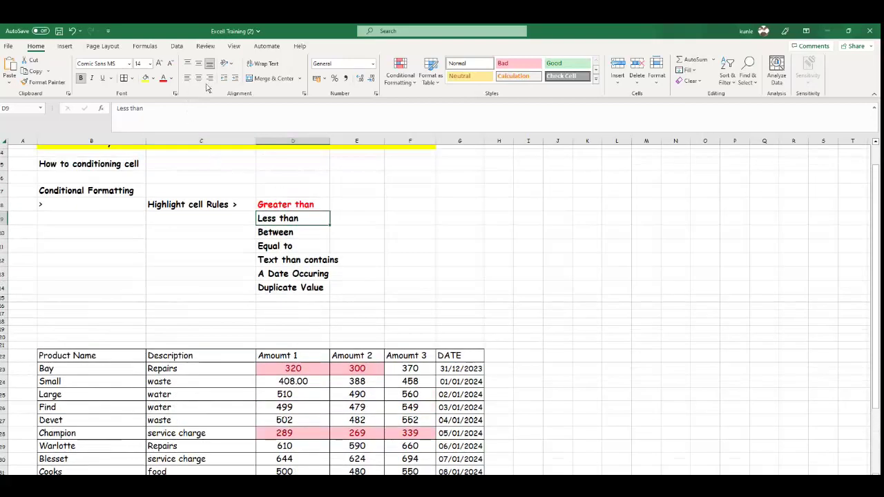
pyautogui.click(163, 78)
# Step: Clear the conditional formatting rules from the amount cells D23:F28
pyautogui.scroll(-1, 502, 277)
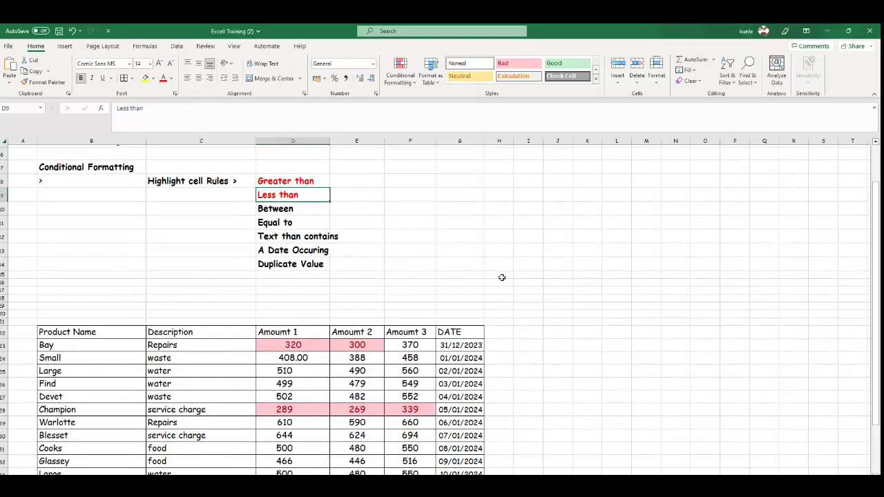
pyautogui.click(305, 210)
pyautogui.scroll(-2, 304, 210)
pyautogui.moveTo(292, 299); pyautogui.dragTo(395, 365)
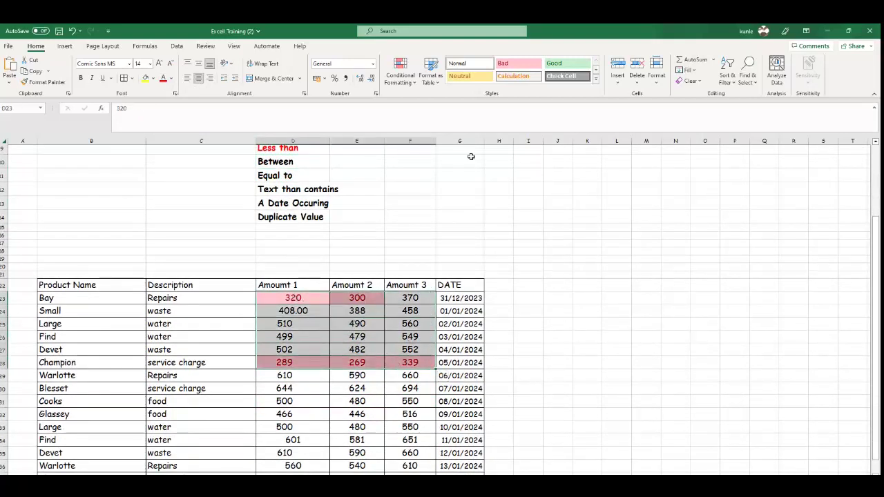
pyautogui.click(416, 83)
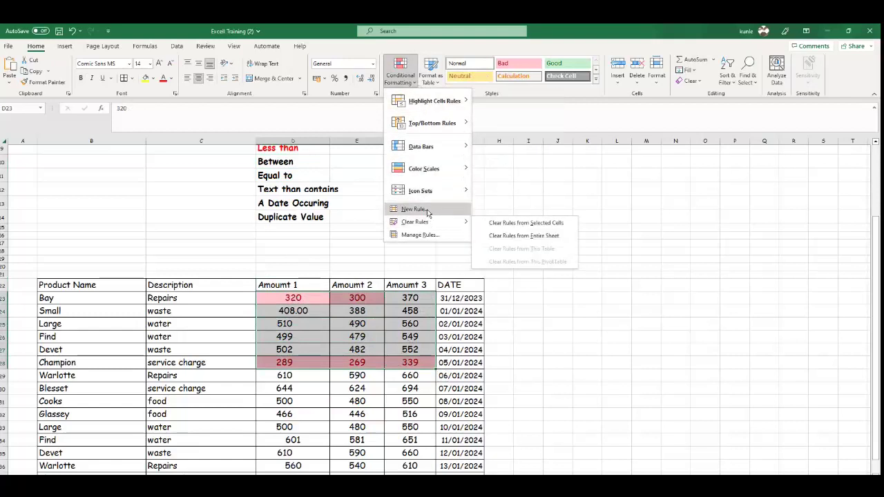
pyautogui.moveTo(429, 223)
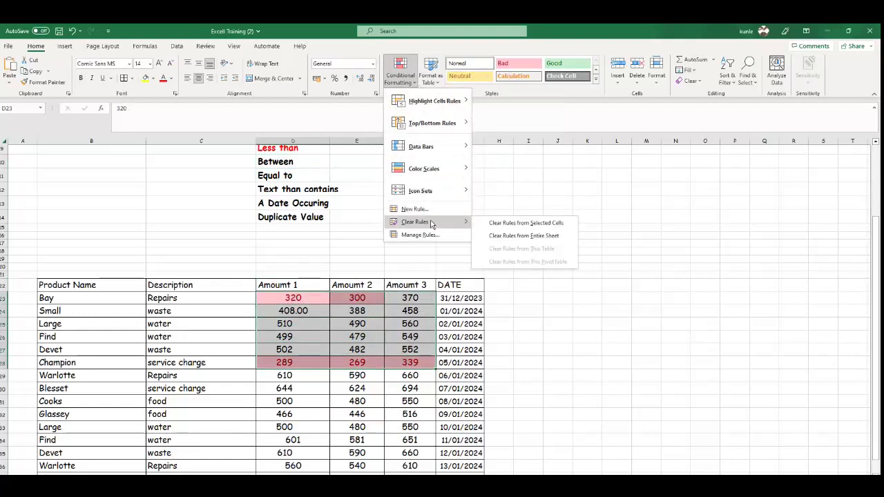
pyautogui.click(521, 228)
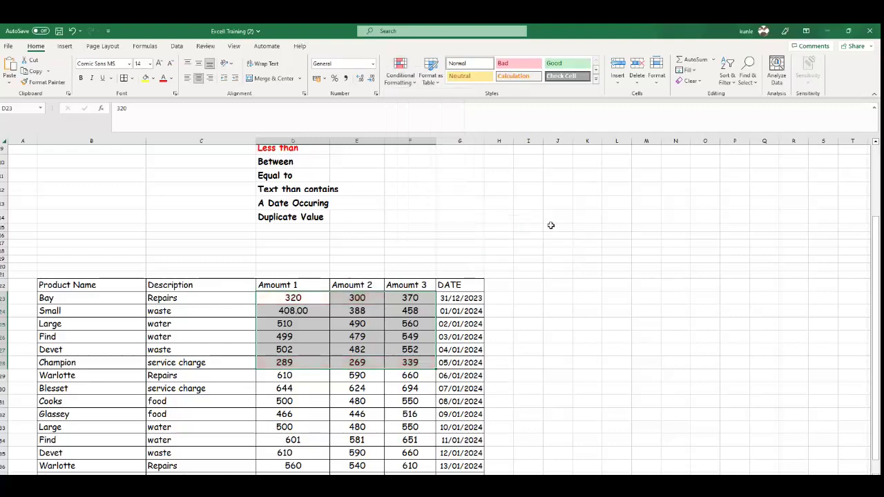
pyautogui.click(582, 235)
pyautogui.click(545, 362)
# Step: Start a Between highlight rule on the amounts in D23:F38 with a lower limit of 289
pyautogui.moveTo(310, 301); pyautogui.dragTo(418, 471)
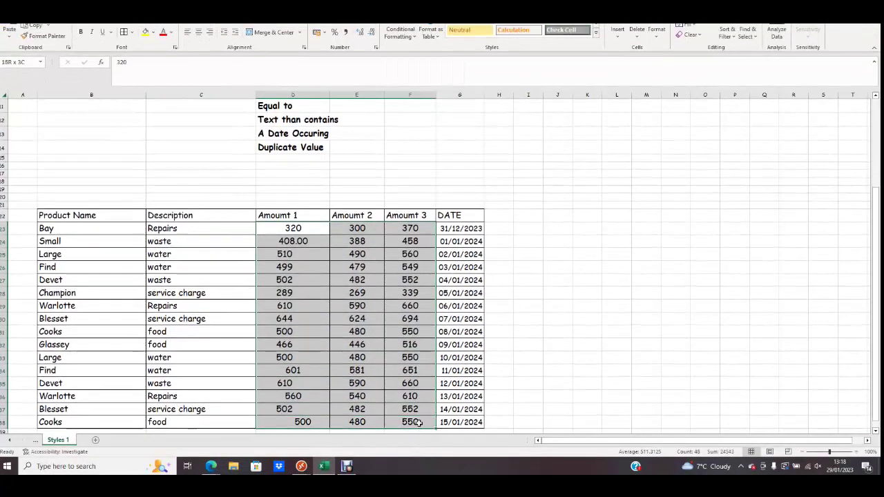
pyautogui.scroll(2, 229, 160)
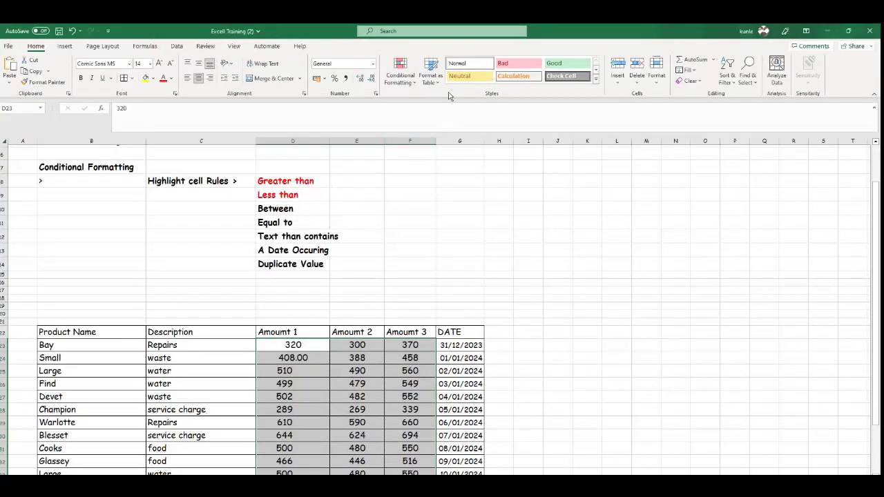
pyautogui.click(412, 77)
pyautogui.moveTo(420, 104)
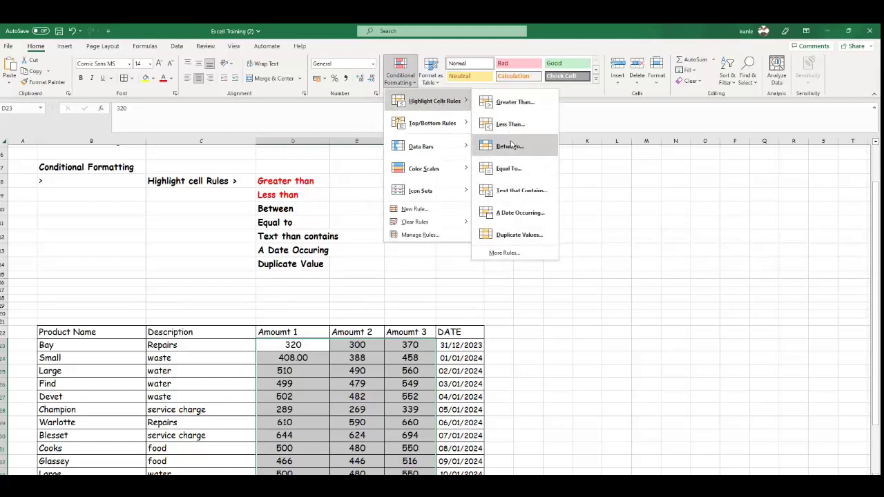
pyautogui.click(509, 147)
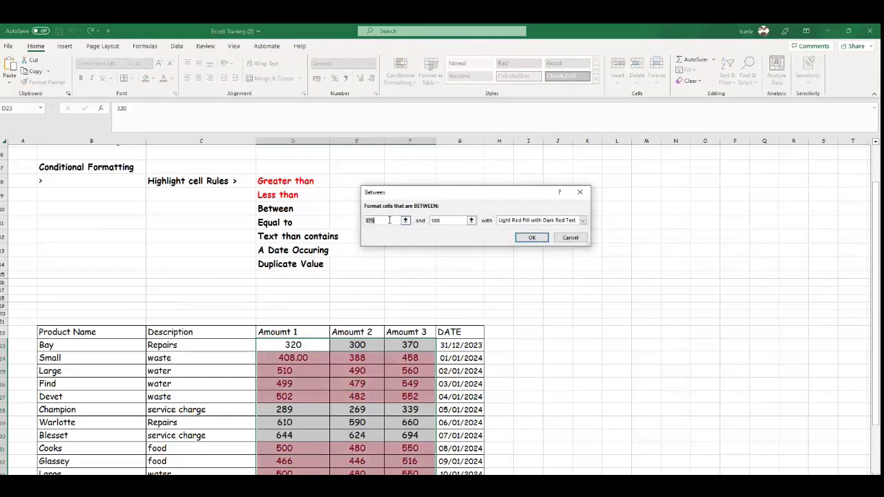
pyautogui.press('BackSpace')
pyautogui.press('BackSpace')
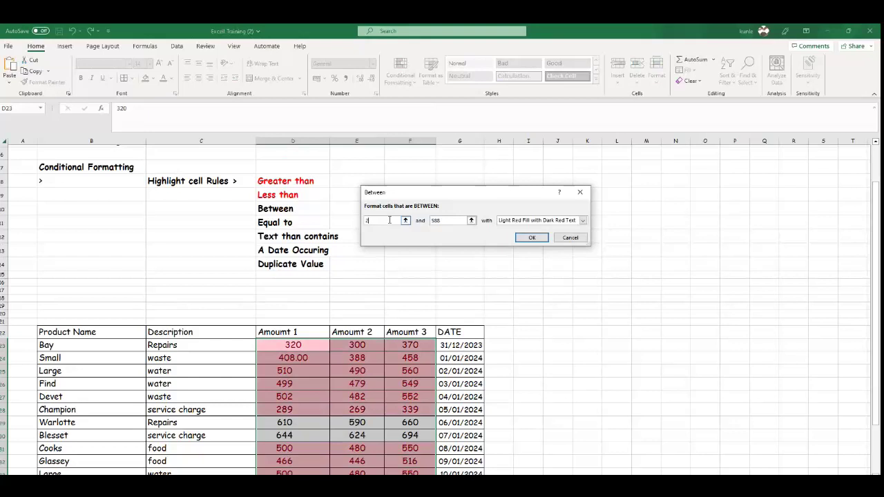
pyautogui.write('89')
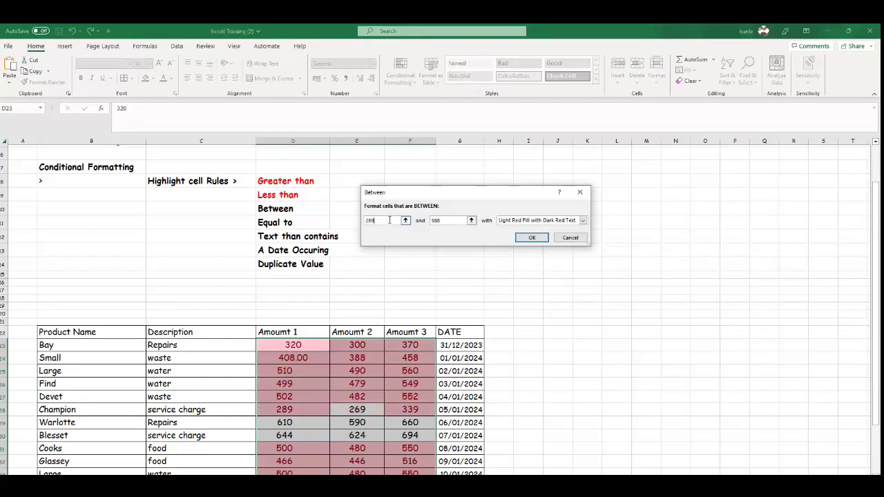
# Step: Set the Between rule's upper limit to 389 and apply it with Light Red Fill with Dark Red Text
pyautogui.click(439, 222)
pyautogui.press('BackSpace')
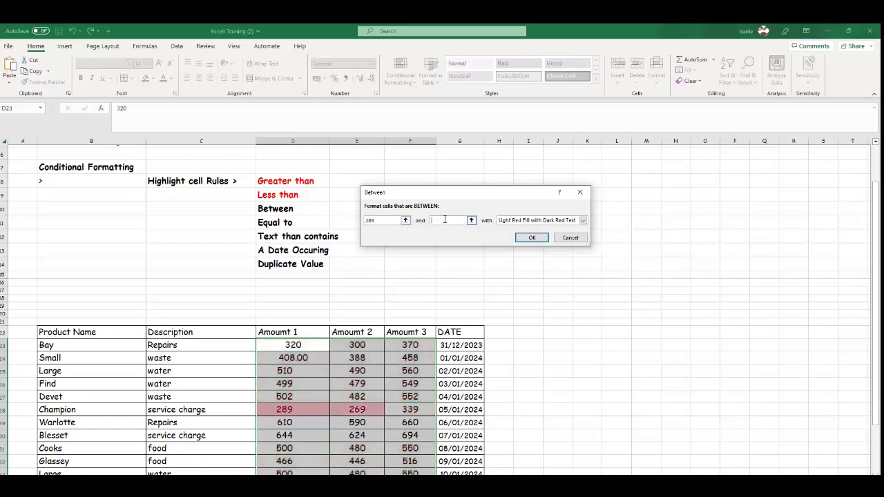
pyautogui.write('388')
pyautogui.click(532, 239)
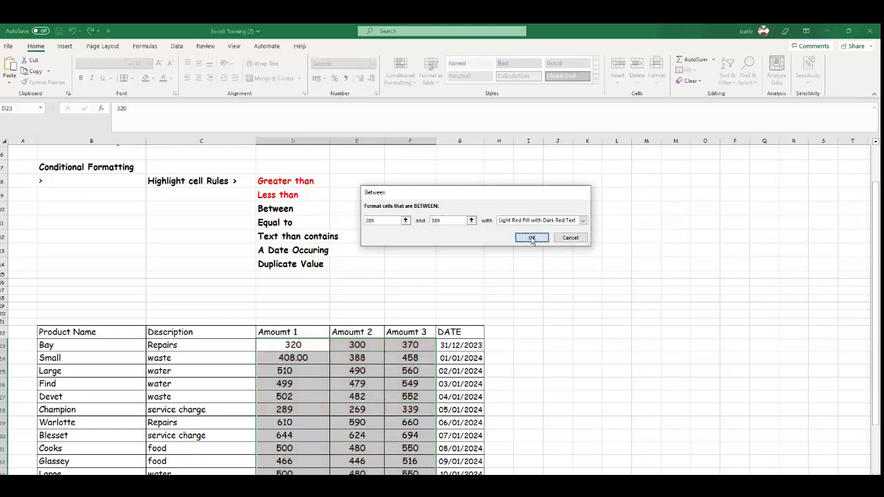
pyautogui.click(588, 322)
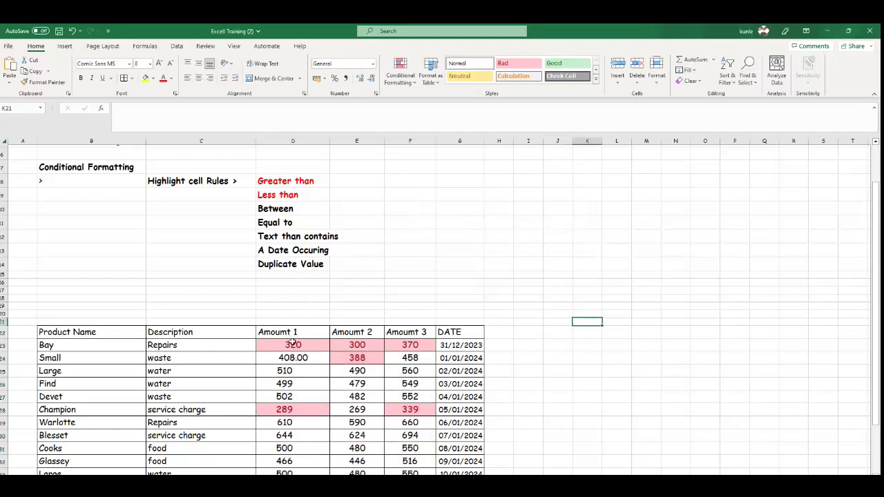
pyautogui.click(414, 84)
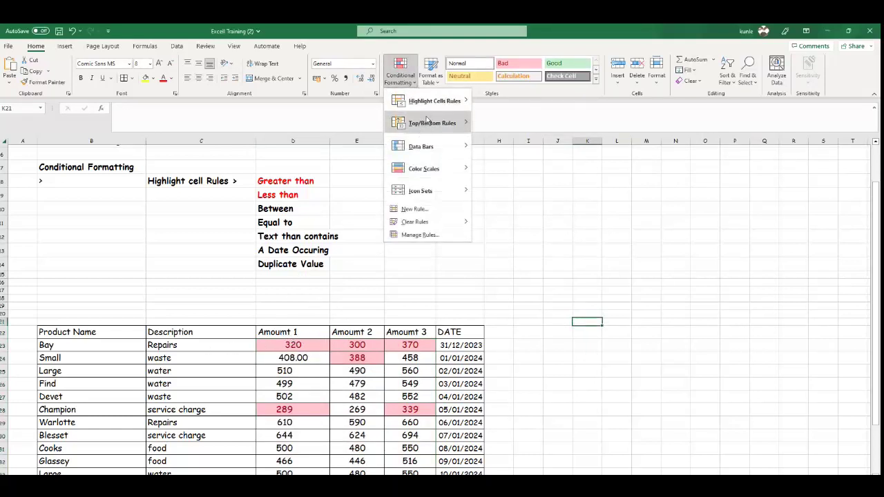
pyautogui.moveTo(435, 100)
pyautogui.click(511, 147)
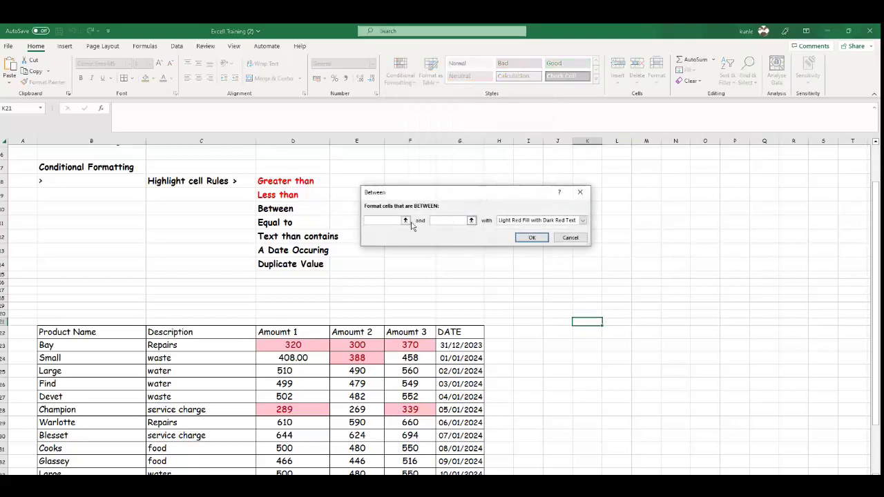
pyautogui.click(580, 192)
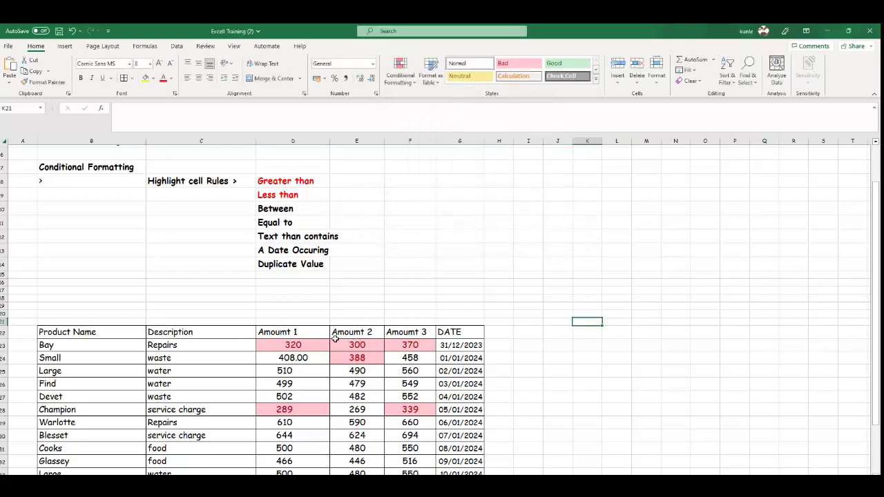
# Step: Examine which amounts in D23:F28 of the product table are highlighted by the Between rule
pyautogui.click(310, 345)
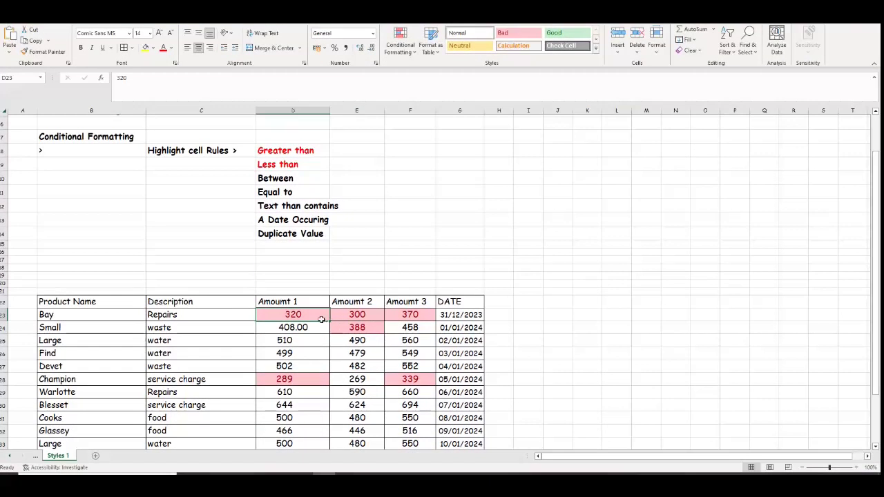
pyautogui.moveTo(293, 315); pyautogui.dragTo(420, 379)
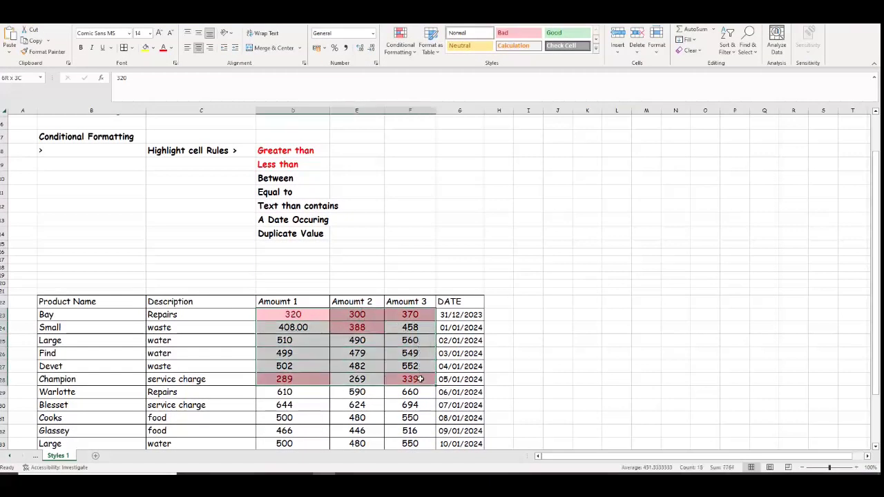
pyautogui.scroll(-2, 442, 393)
pyautogui.click(290, 220)
pyautogui.moveTo(291, 220); pyautogui.dragTo(314, 221)
pyautogui.click(396, 232)
pyautogui.scroll(1, 375, 270)
pyautogui.scroll(1, 375, 273)
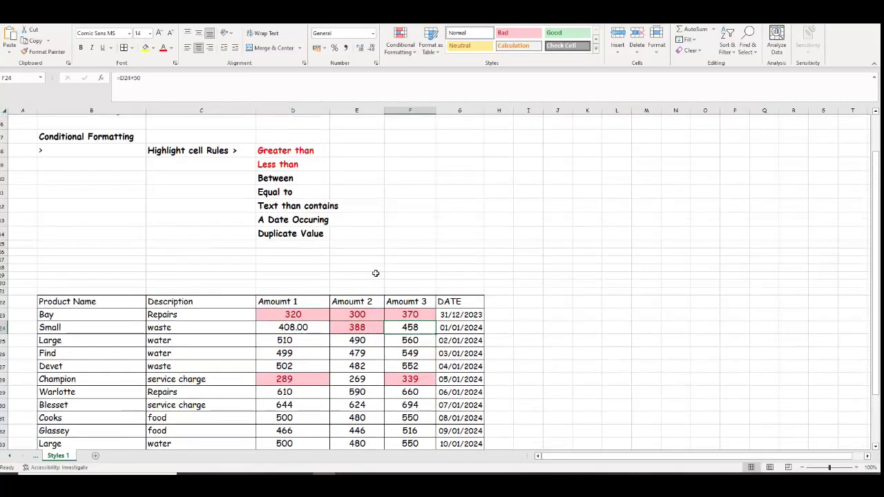
pyautogui.scroll(-1, 375, 274)
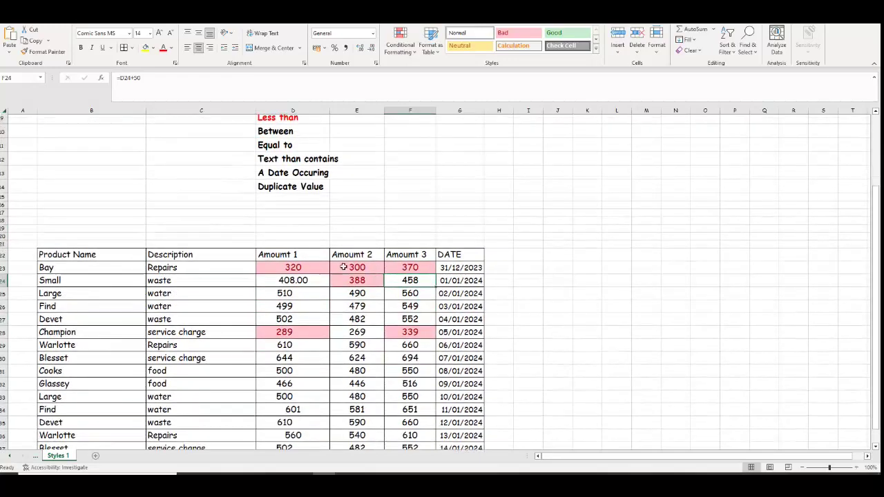
pyautogui.scroll(1, 342, 264)
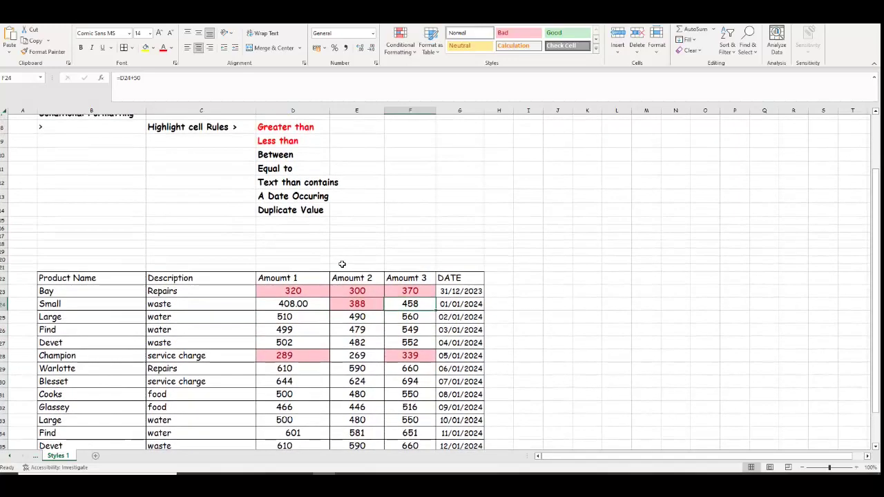
# Step: Color the "Between" label in D10 red
pyautogui.click(305, 156)
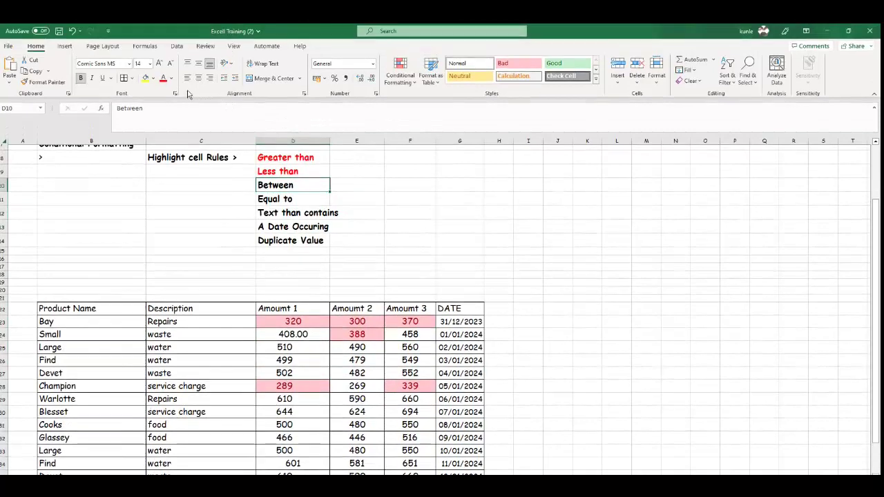
pyautogui.click(163, 48)
pyautogui.click(514, 209)
pyautogui.scroll(1, 515, 239)
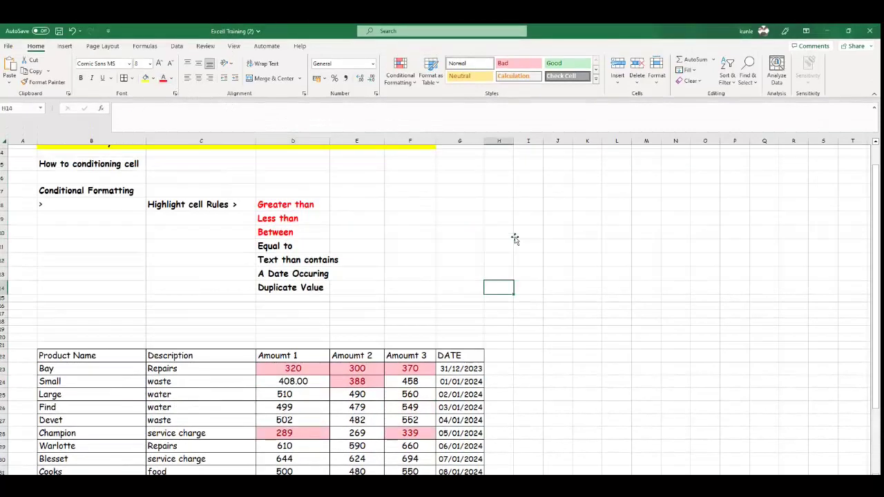
# Step: Clear the conditional formatting rules from the selected amount cells D23:F28
pyautogui.scroll(-1, 455, 255)
pyautogui.moveTo(295, 349); pyautogui.dragTo(410, 409)
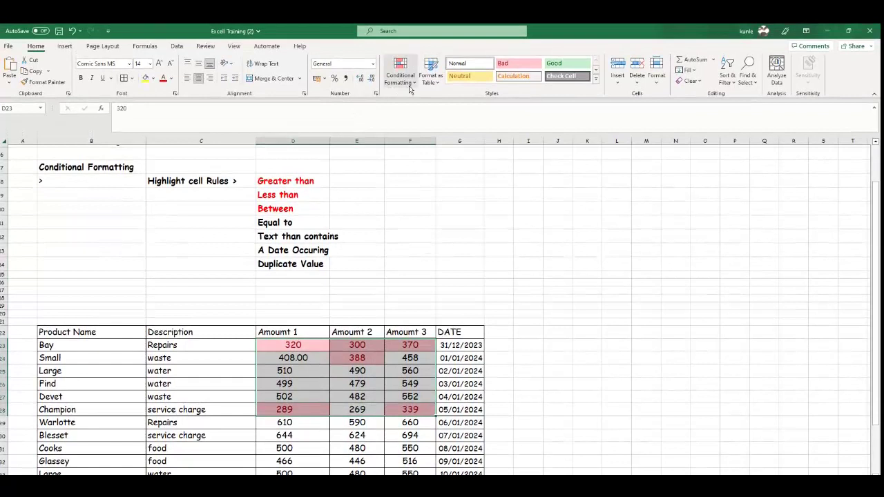
pyautogui.click(408, 86)
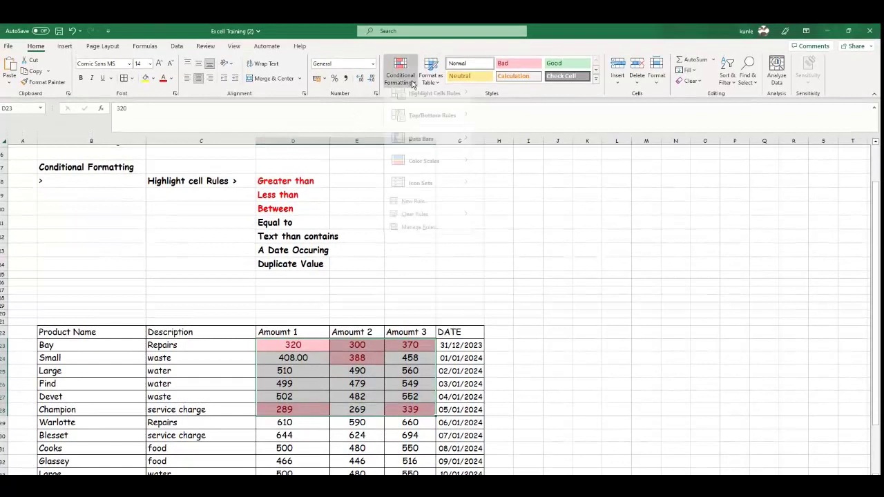
pyautogui.moveTo(449, 101)
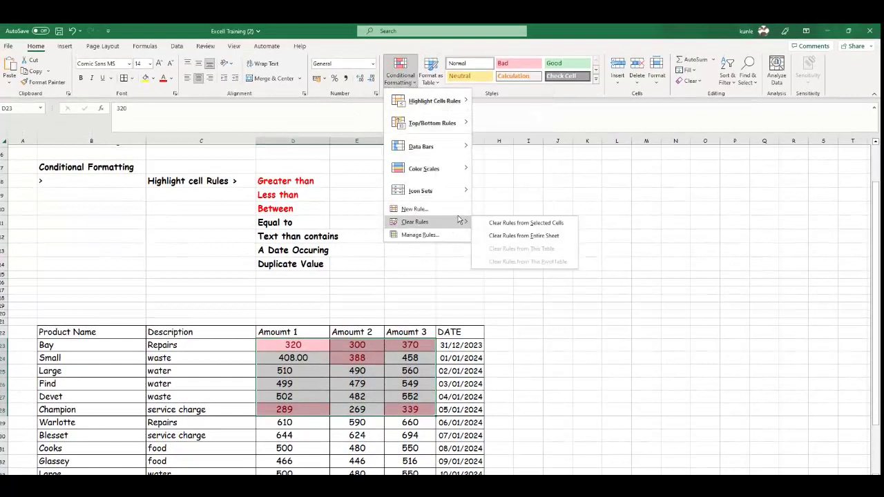
pyautogui.moveTo(456, 226)
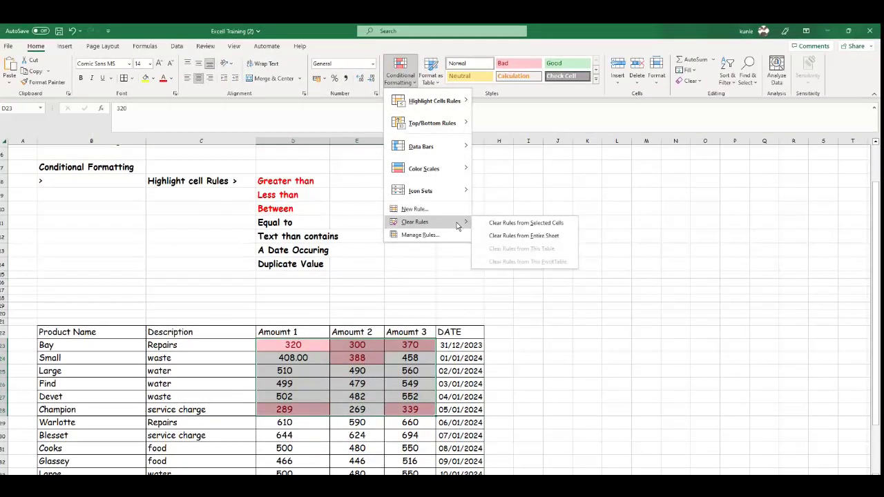
pyautogui.click(516, 223)
pyautogui.click(587, 263)
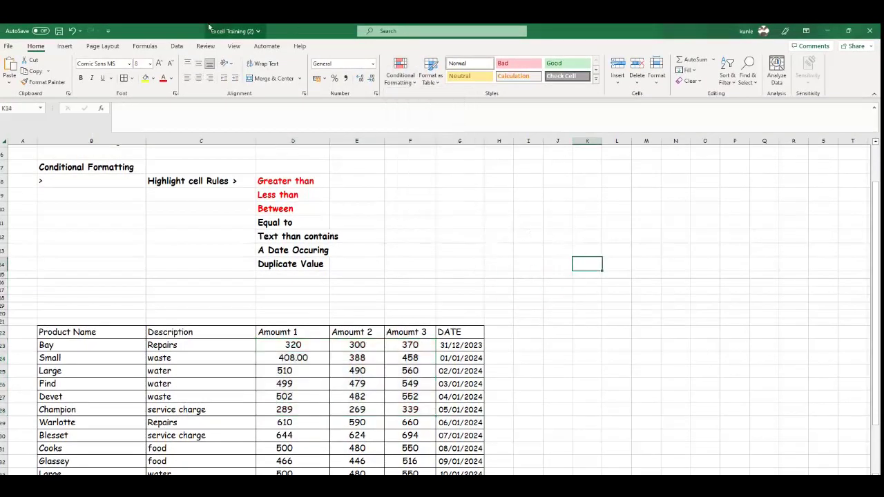
# Step: Apply an Equal To highlight rule for 660 to the amounts in D23:F38 with Light Red Fill with Dark Red Text
pyautogui.click(290, 222)
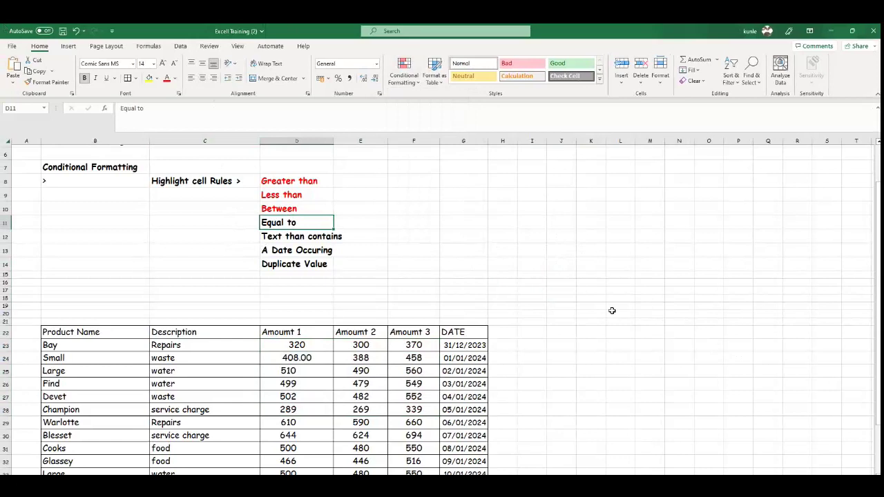
pyautogui.scroll(-1, 612, 311)
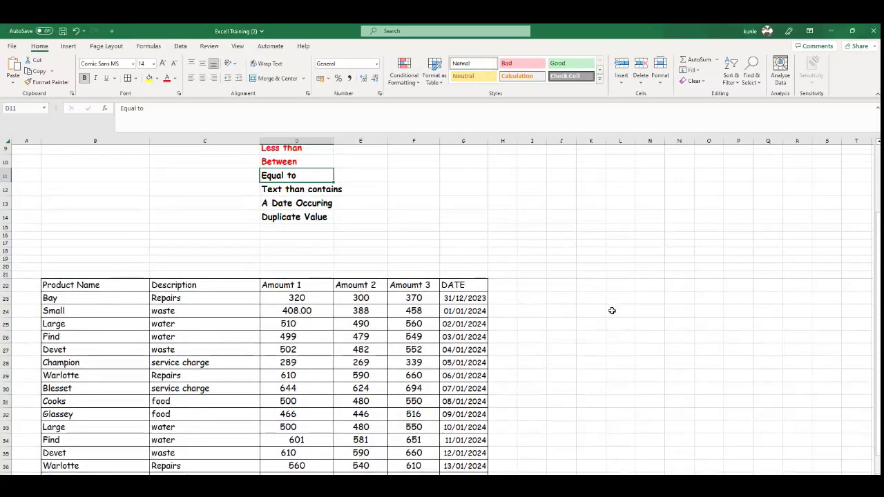
pyautogui.moveTo(297, 298); pyautogui.dragTo(426, 408)
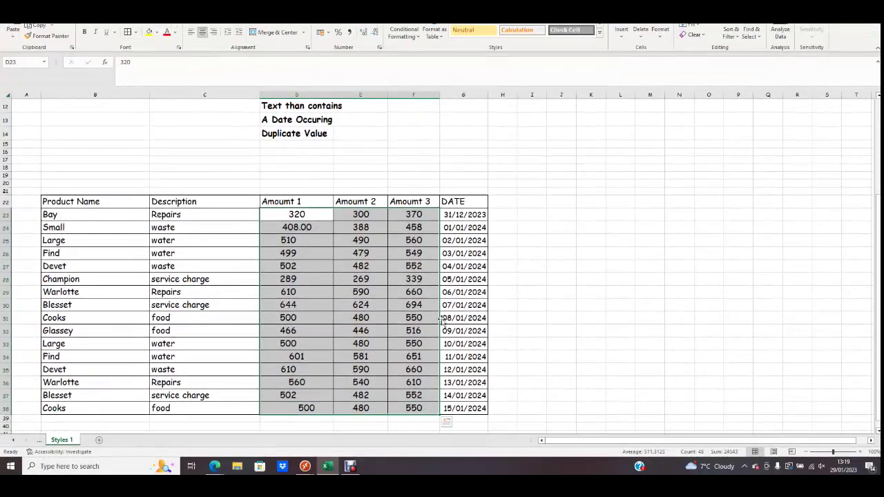
pyautogui.scroll(2, 460, 132)
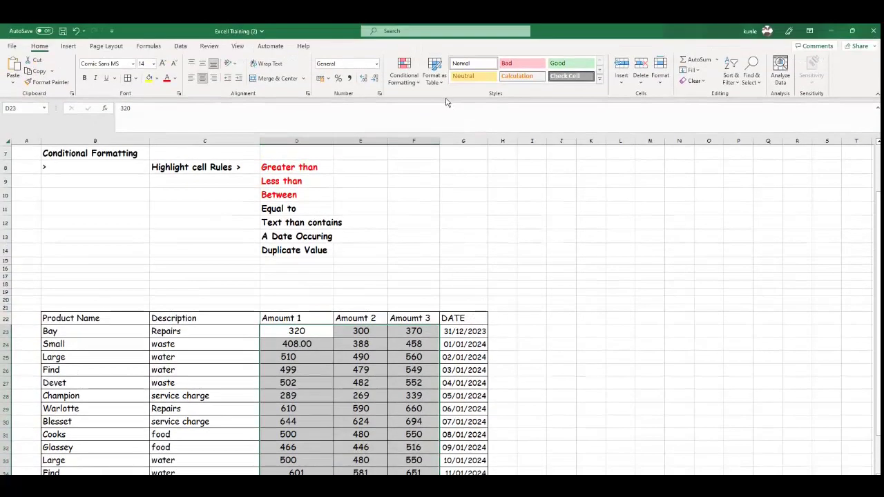
pyautogui.click(412, 77)
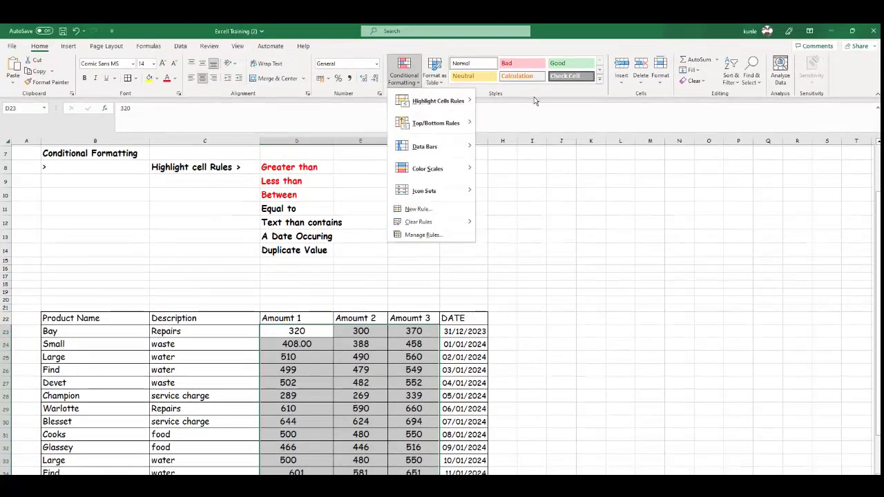
pyautogui.moveTo(460, 103)
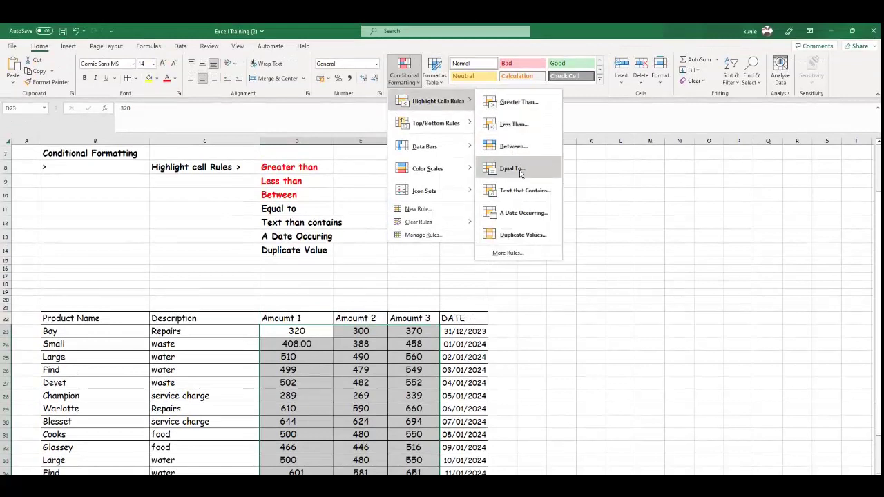
pyautogui.click(520, 172)
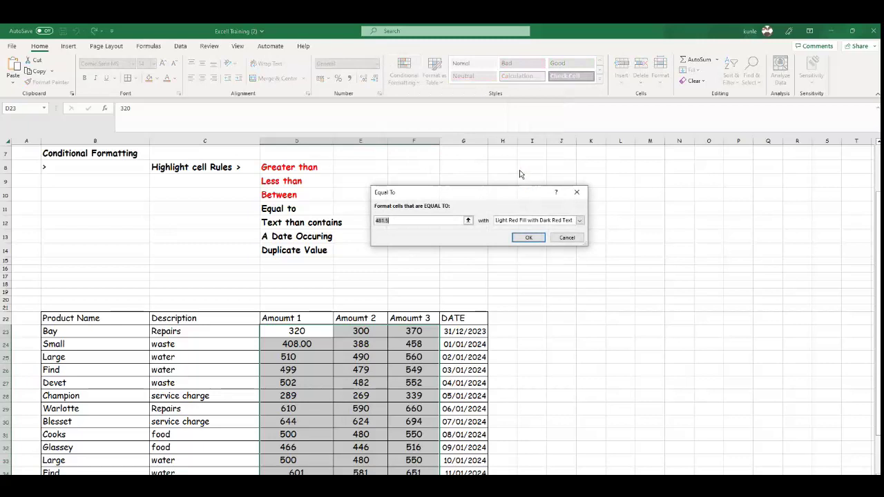
pyautogui.click(401, 221)
pyautogui.press('BackSpace')
pyautogui.write('660')
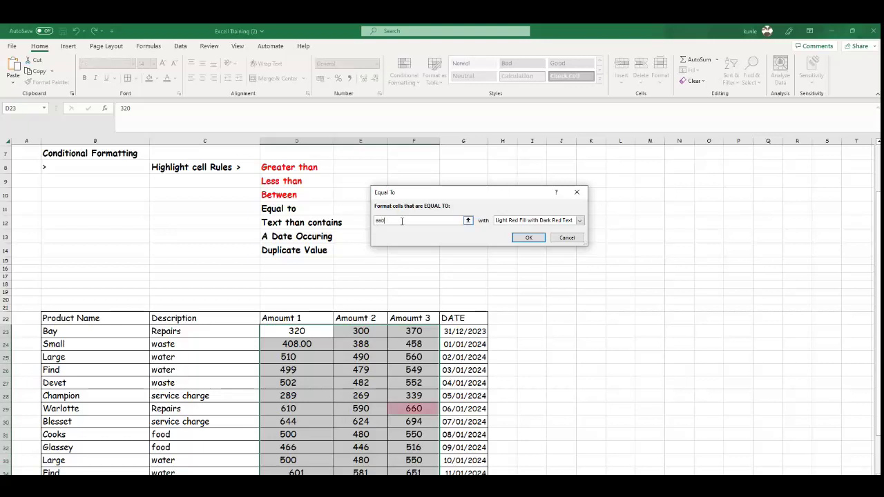
pyautogui.click(529, 238)
# Step: Inspect the cells highlighted by the Equal To rule in the third amount column
pyautogui.click(414, 408)
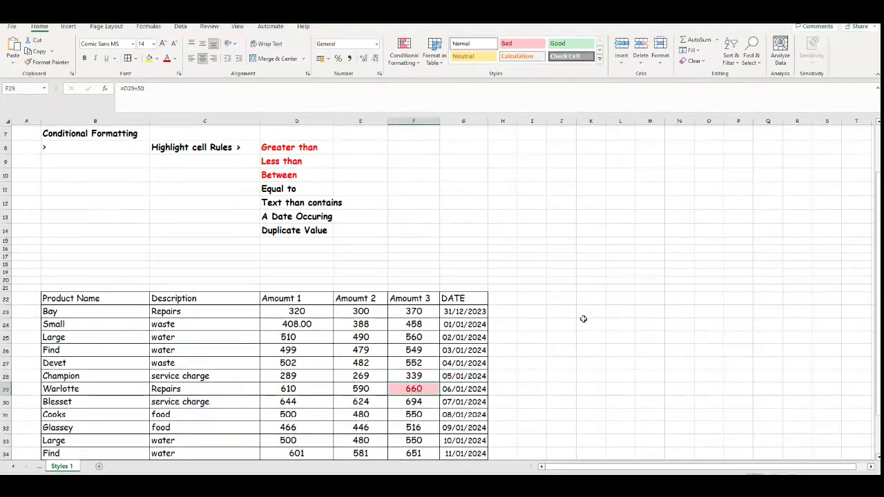
pyautogui.scroll(-2, 584, 314)
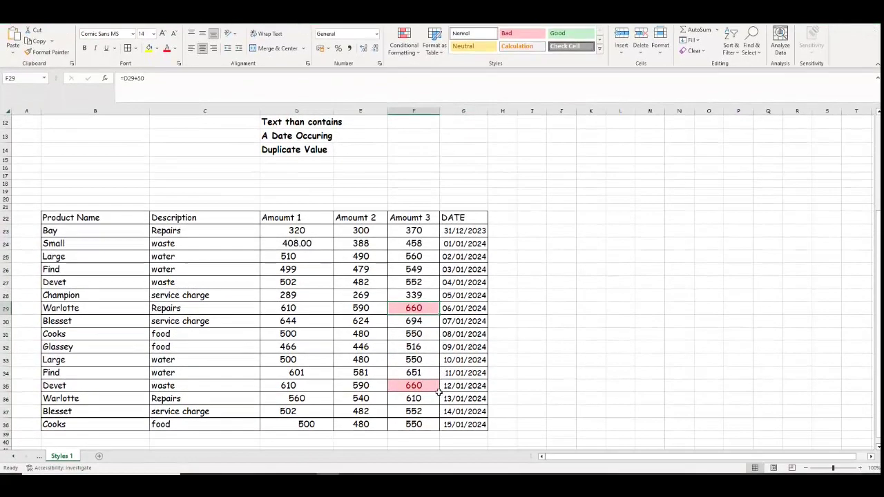
pyautogui.click(431, 396)
pyautogui.click(437, 312)
pyautogui.scroll(1, 525, 263)
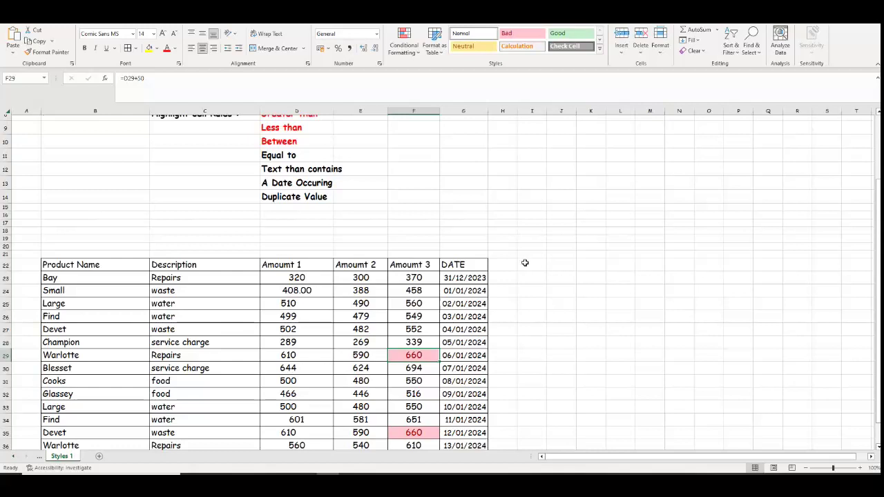
pyautogui.scroll(-1, 525, 263)
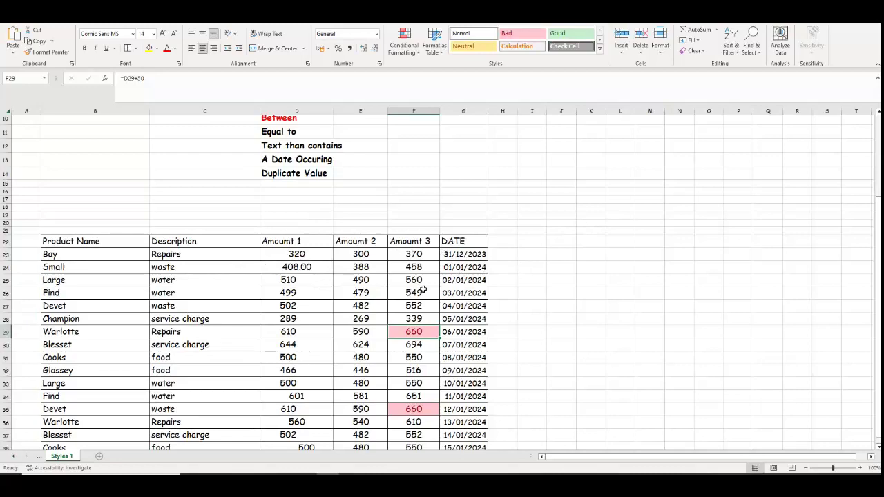
# Step: Clear the conditional formatting rules from the selected amount cells D23:F38
pyautogui.moveTo(287, 255); pyautogui.dragTo(433, 410)
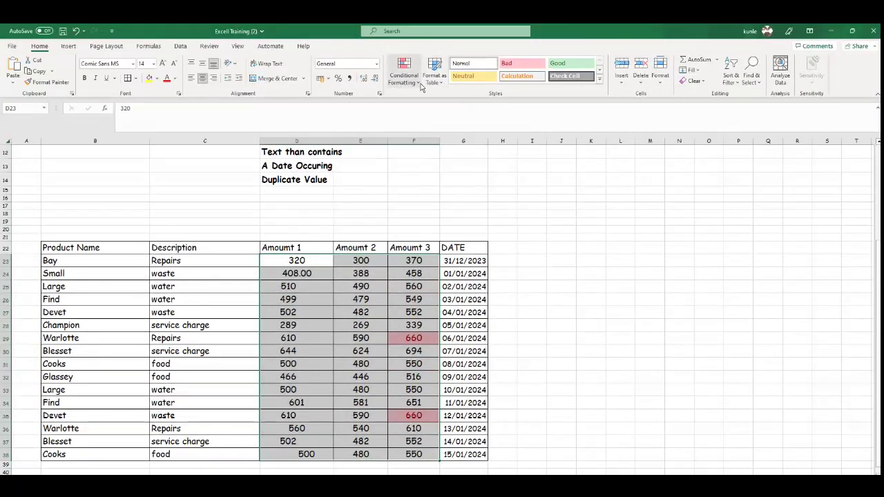
pyautogui.click(419, 81)
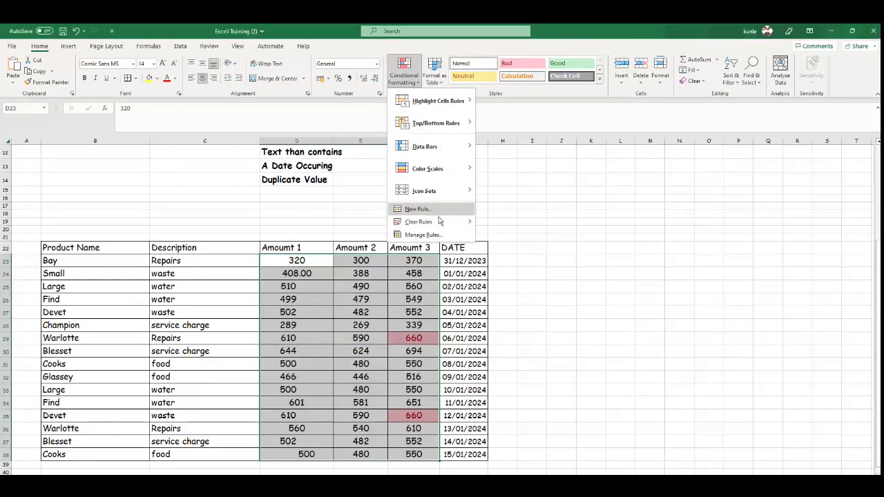
pyautogui.click(498, 226)
pyautogui.click(423, 202)
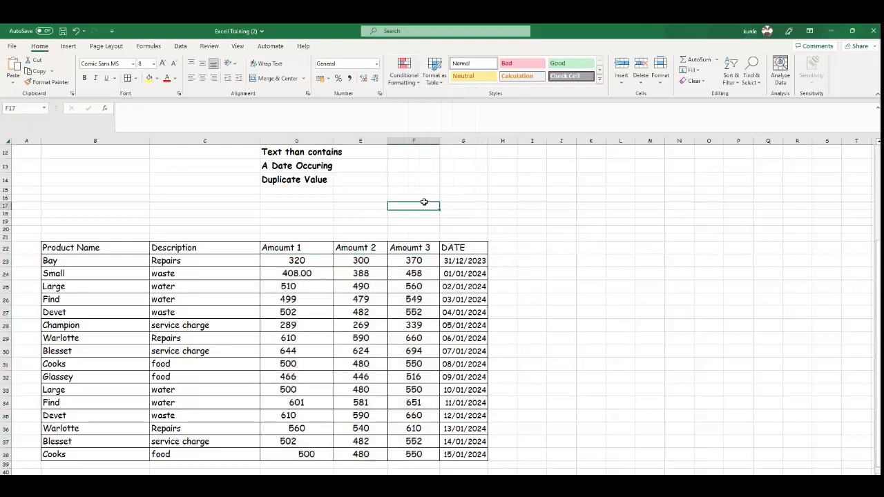
# Step: Color the "Equal to" label in D11 red
pyautogui.scroll(2, 290, 221)
pyautogui.click(287, 216)
pyautogui.click(287, 212)
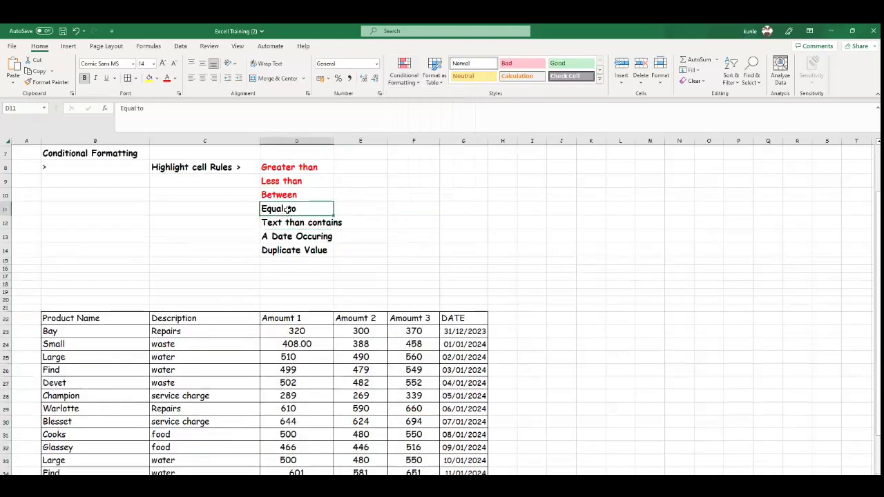
pyautogui.click(167, 78)
pyautogui.click(484, 194)
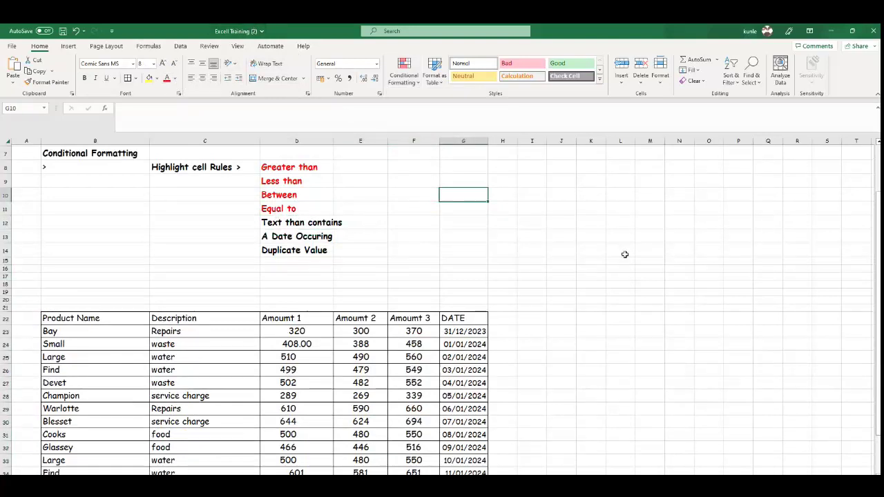
pyautogui.scroll(-1, 542, 254)
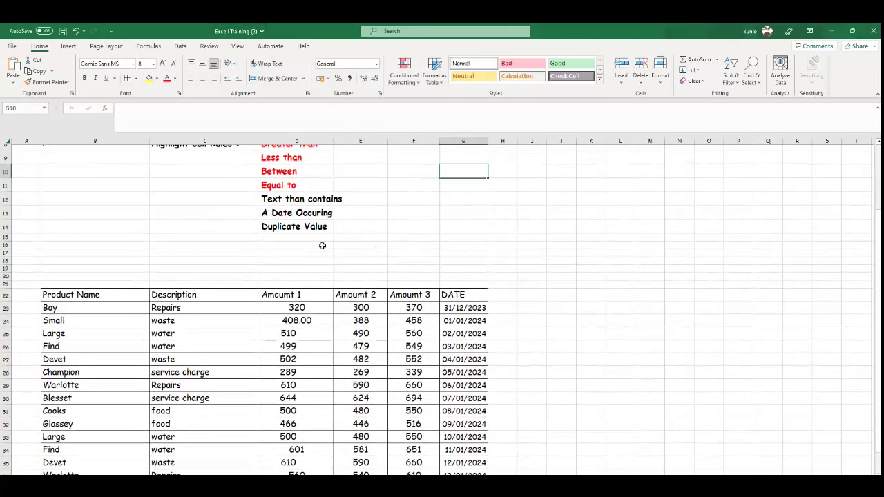
pyautogui.click(296, 199)
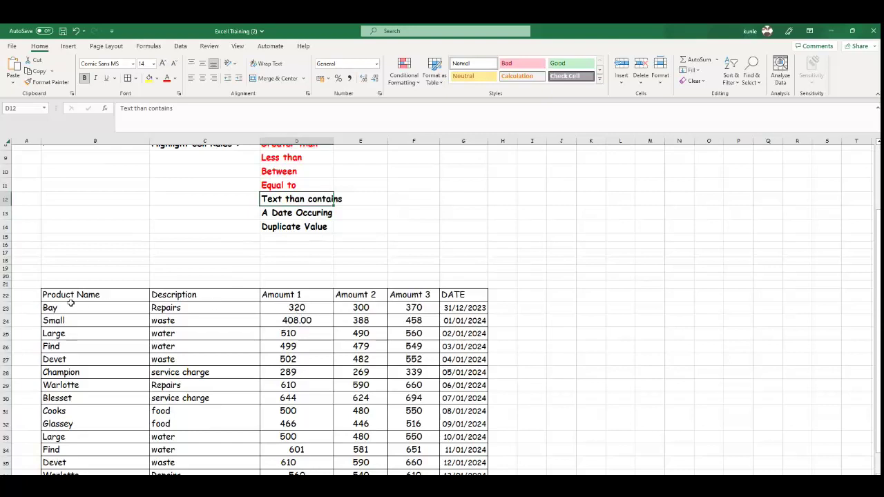
pyautogui.click(415, 320)
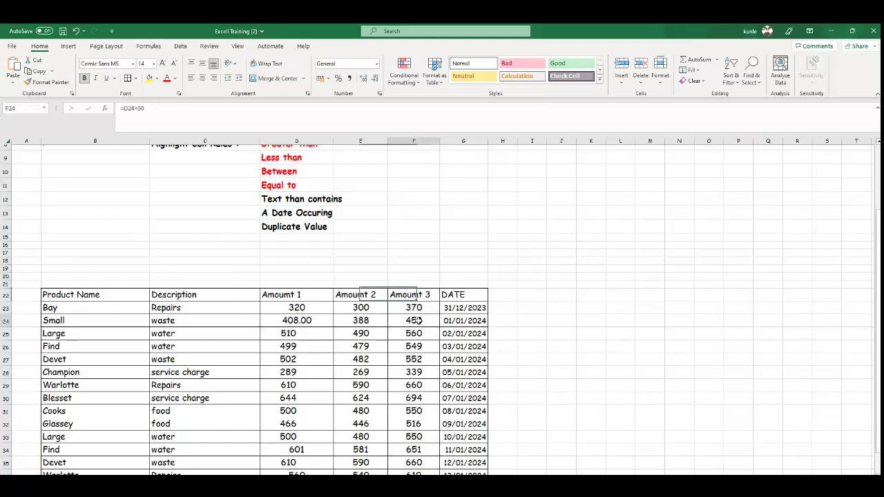
pyautogui.click(249, 308)
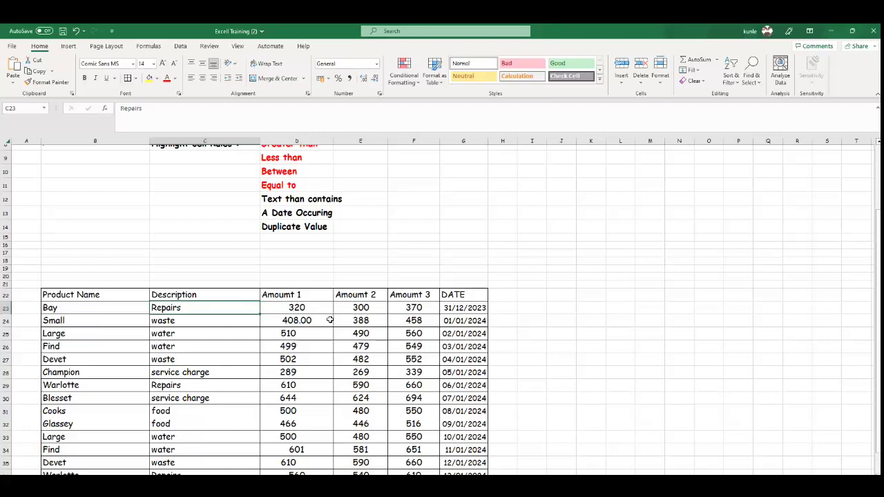
pyautogui.scroll(1, 330, 320)
pyautogui.scroll(-2, 330, 320)
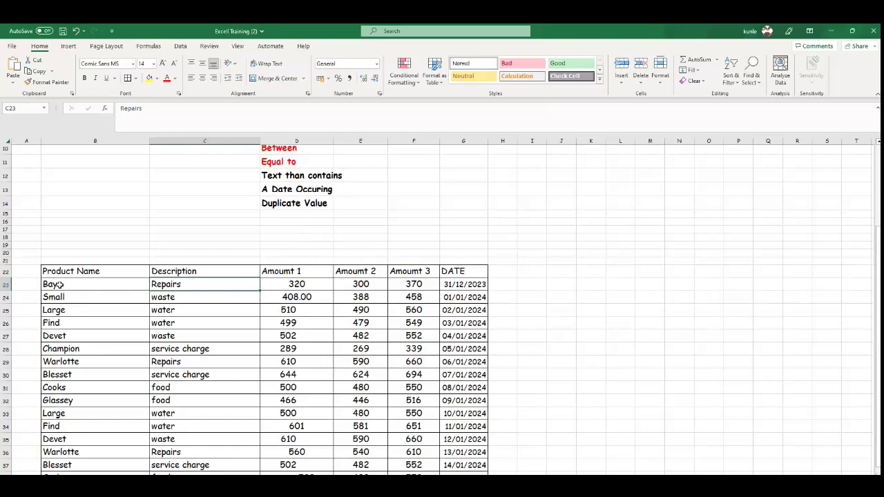
# Step: Apply a Text That Contains highlight rule for "Cooks" to the table data B23:G38 with Light Red Fill with Dark Red Text
pyautogui.moveTo(60, 284); pyautogui.dragTo(474, 474)
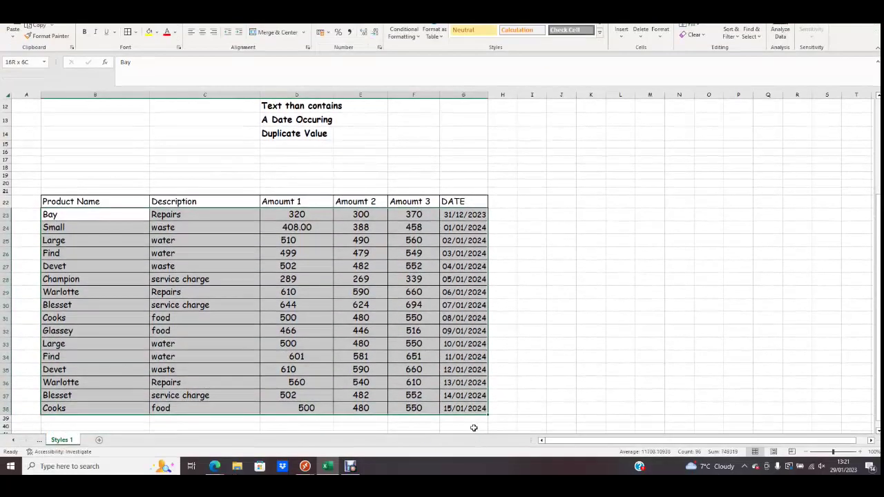
pyautogui.moveTo(474, 428); pyautogui.dragTo(471, 408)
pyautogui.scroll(2, 503, 214)
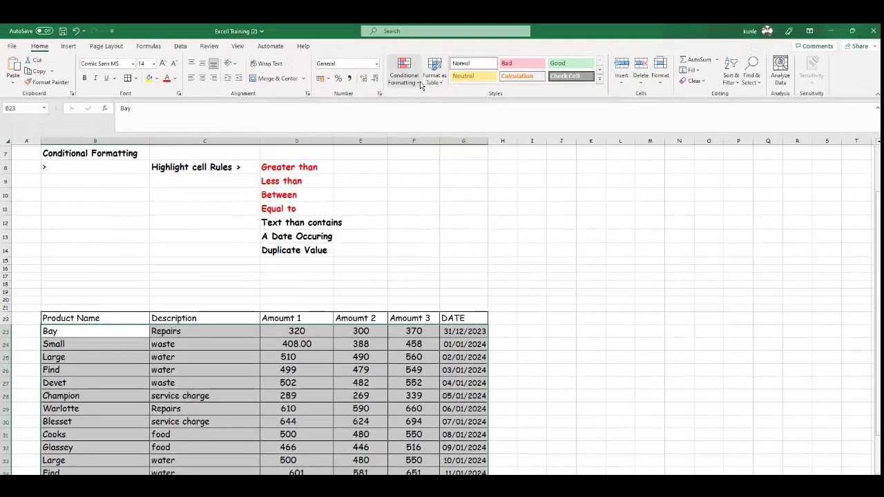
pyautogui.click(418, 82)
pyautogui.moveTo(438, 101)
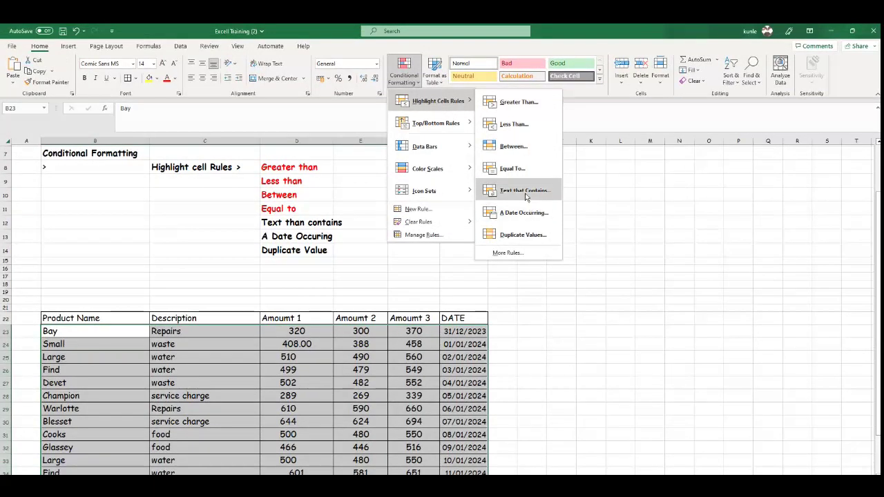
pyautogui.click(524, 195)
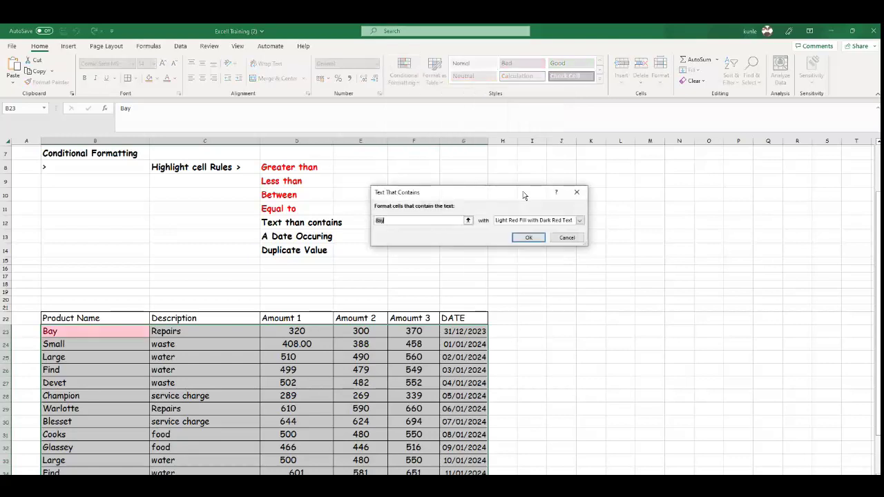
pyautogui.click(410, 221)
pyautogui.press('BackSpace')
pyautogui.press('BackSpace')
pyautogui.press('BackSpace')
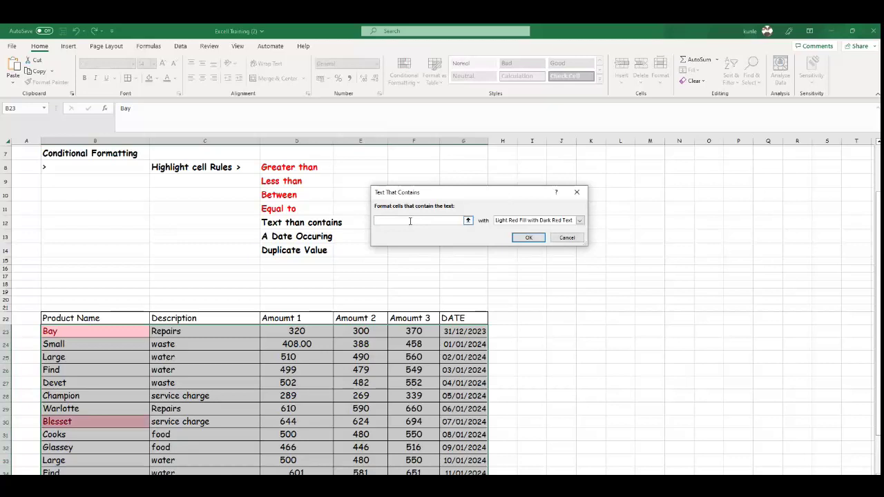
pyautogui.write('coo')
pyautogui.press('BackSpace')
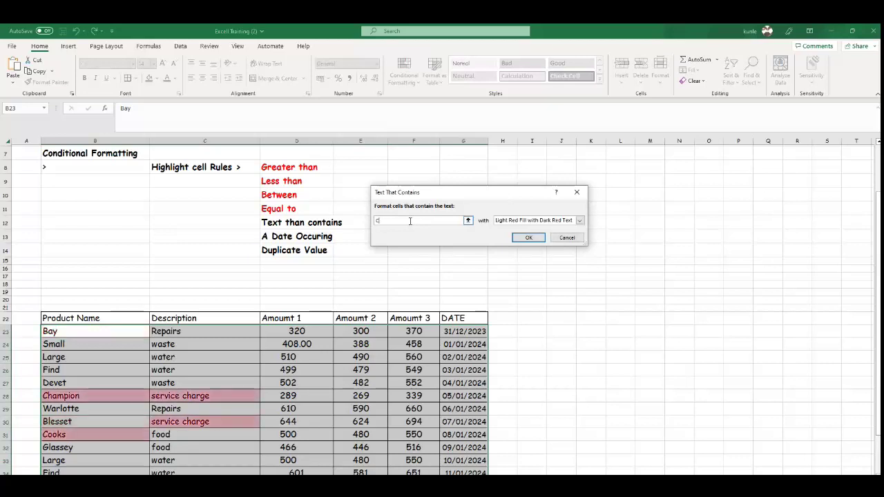
pyautogui.write('ooks')
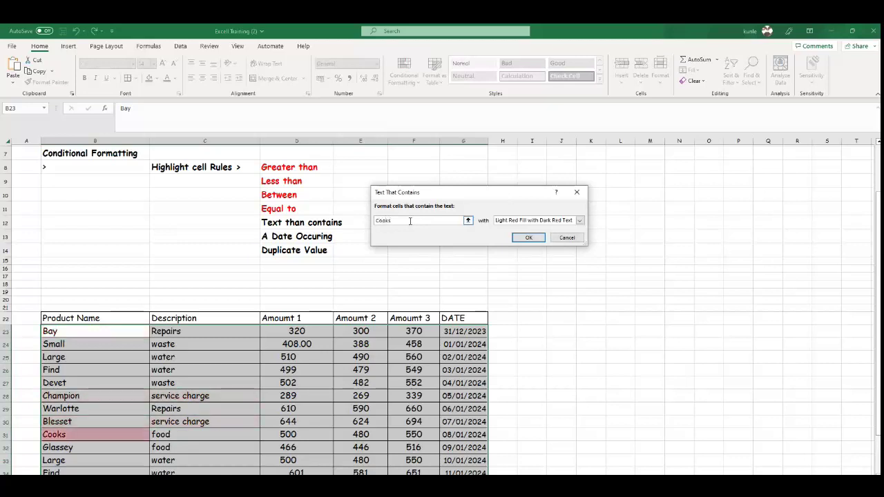
pyautogui.click(529, 238)
pyautogui.click(454, 322)
# Step: Inspect the product name cells highlighted by the Text That Contains rule
pyautogui.scroll(-2, 449, 324)
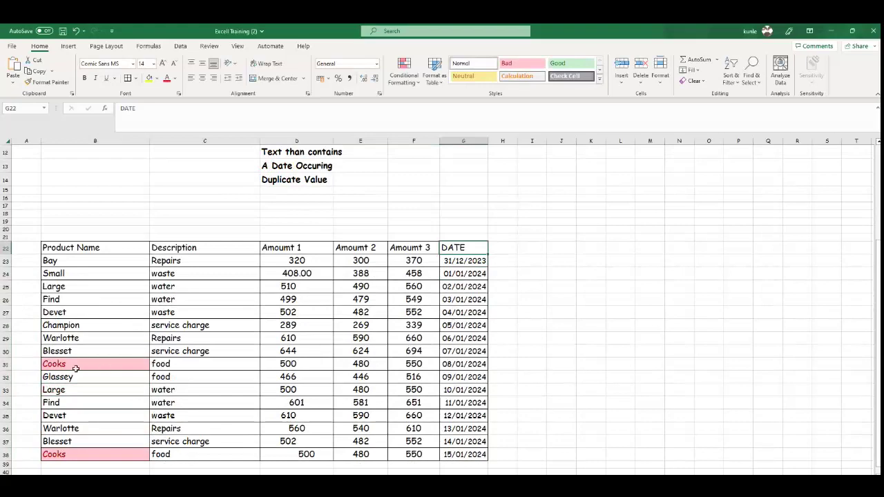
pyautogui.click(91, 368)
pyautogui.click(93, 465)
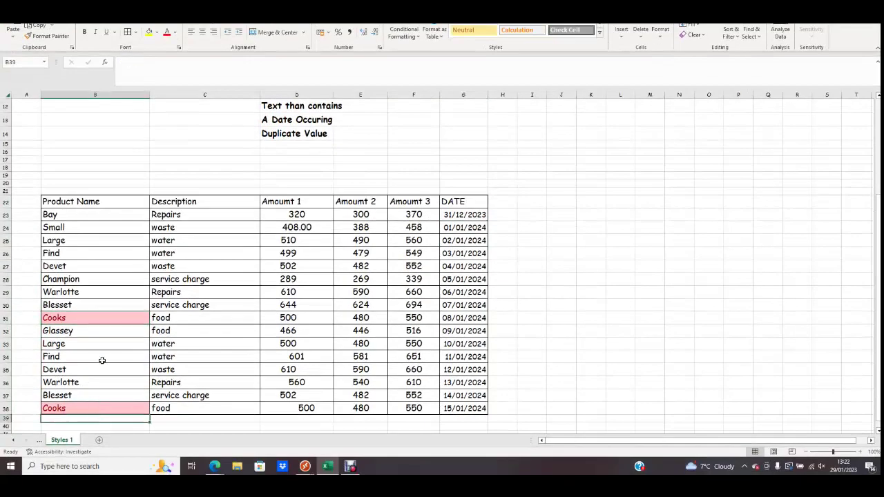
pyautogui.click(115, 319)
pyautogui.click(129, 407)
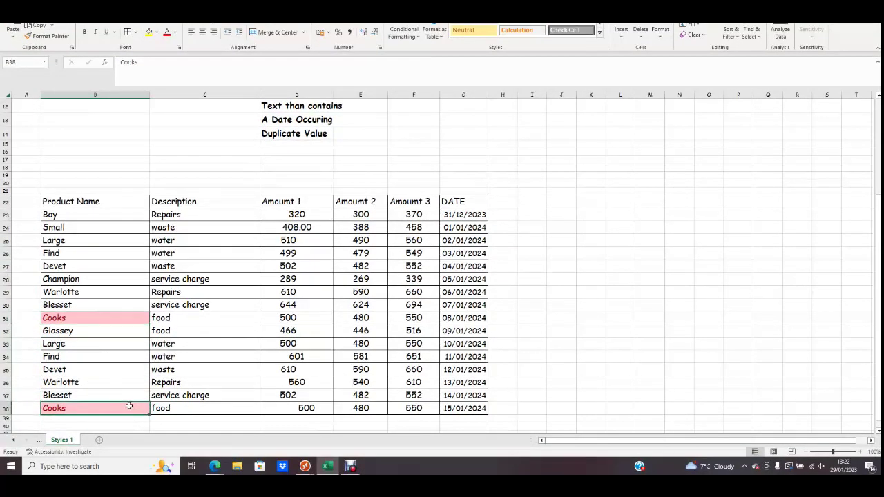
pyautogui.click(129, 312)
pyautogui.click(126, 408)
pyautogui.click(115, 315)
pyautogui.scroll(1, 528, 313)
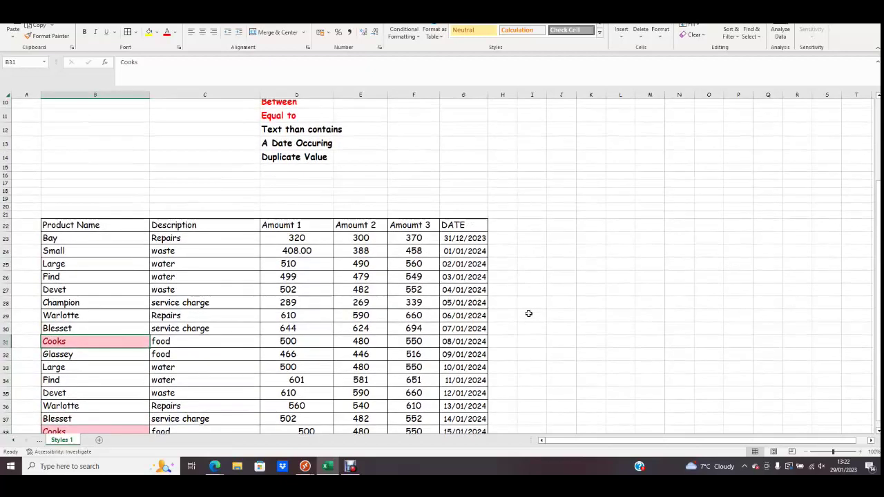
# Step: Apply a Text That Contains highlight rule for "cle" to the amounts in D23:F38 with Light Red Fill with Dark Red Text
pyautogui.moveTo(88, 239); pyautogui.dragTo(478, 431)
pyautogui.scroll(-1, 478, 428)
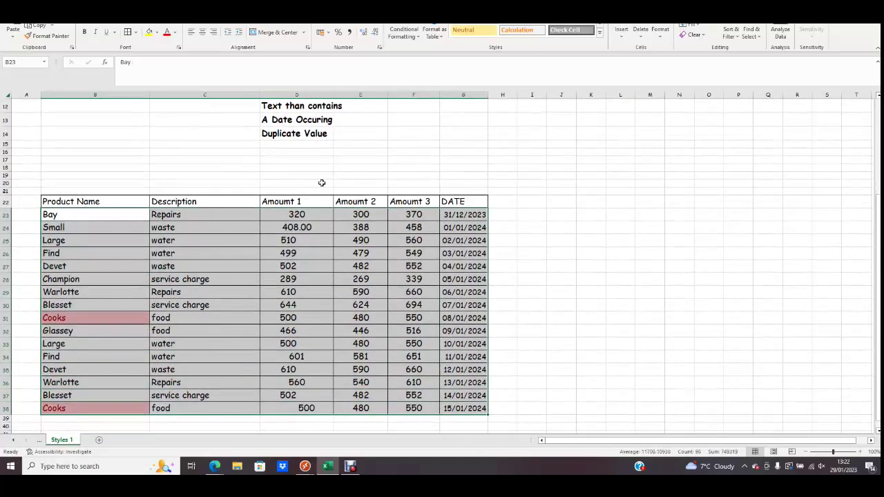
pyautogui.moveTo(298, 216); pyautogui.dragTo(404, 408)
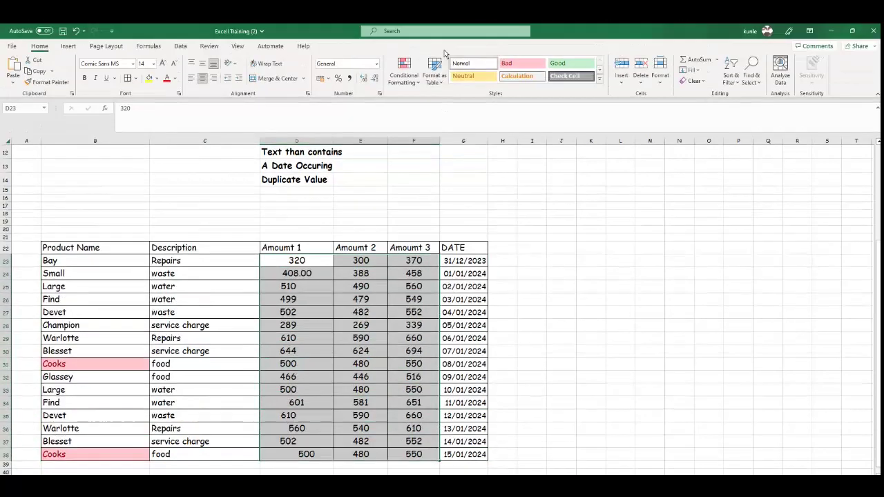
pyautogui.scroll(1, 469, 219)
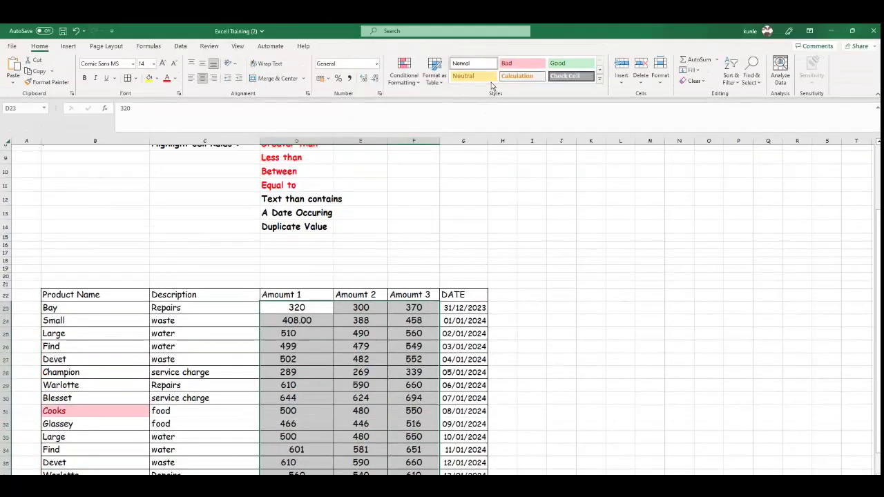
pyautogui.click(417, 81)
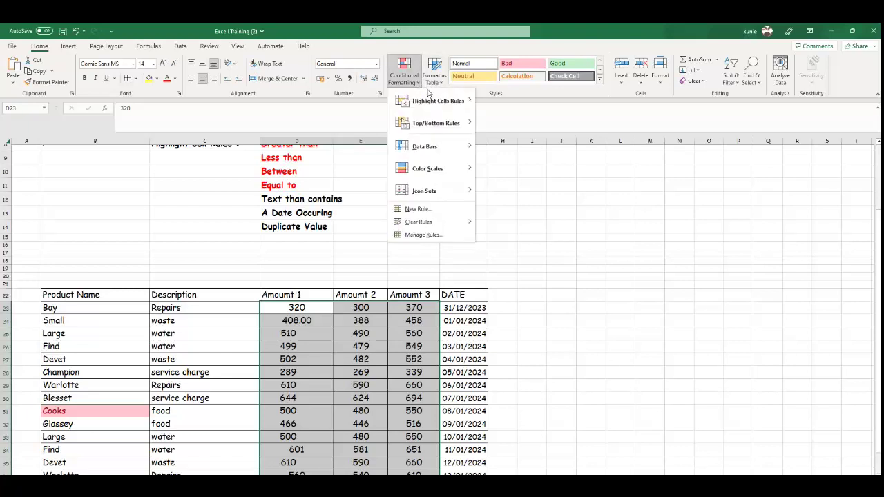
pyautogui.moveTo(439, 100)
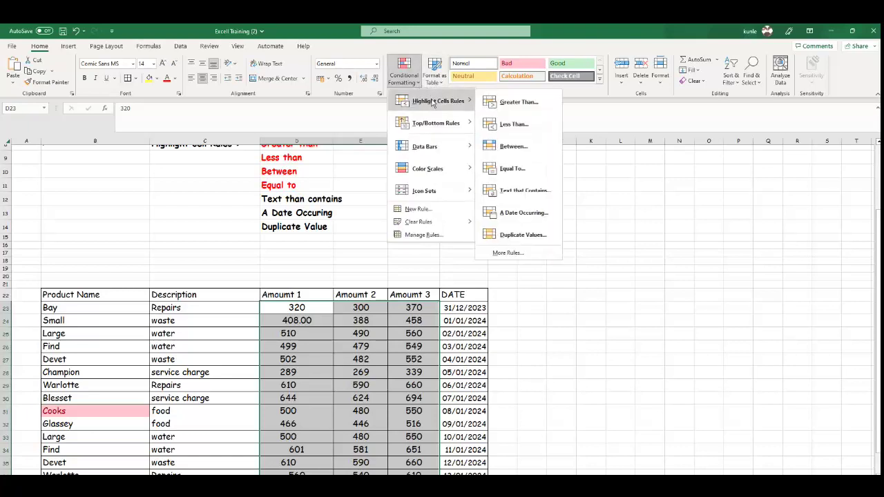
pyautogui.click(543, 192)
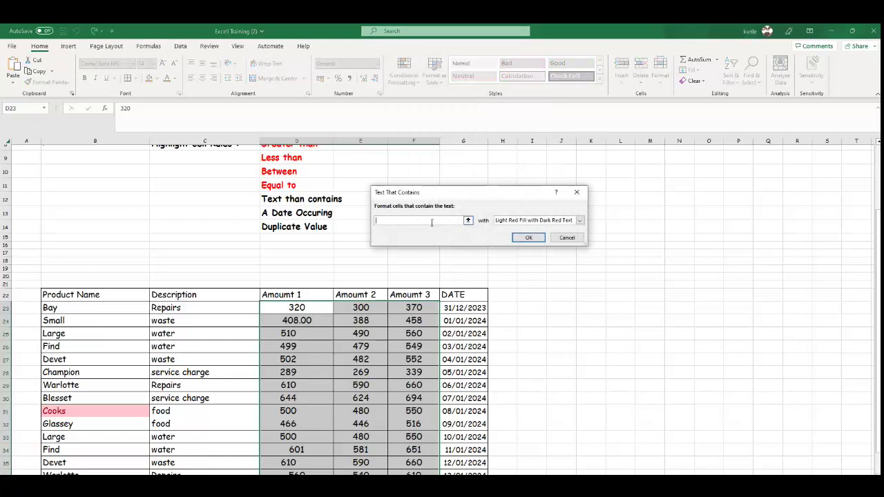
pyautogui.write('cle')
pyautogui.click(526, 238)
pyautogui.click(492, 322)
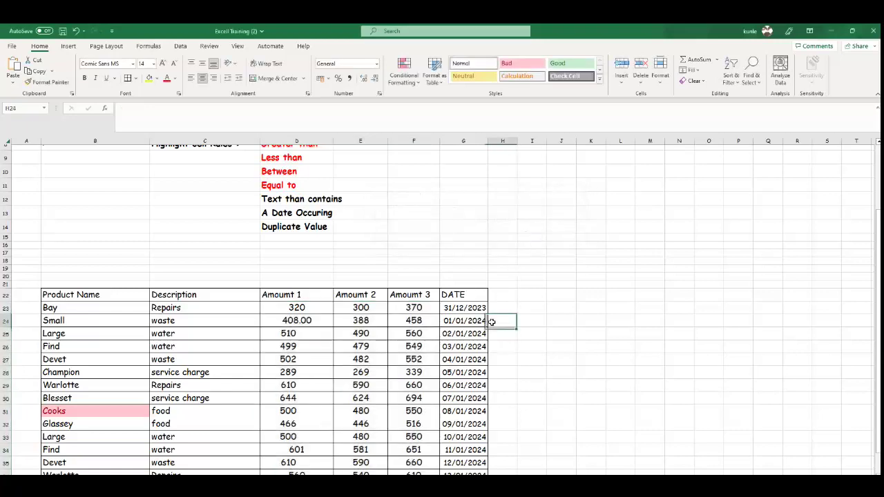
# Step: Compare the numeric amount columns with the product name and description columns for text rule highlighting
pyautogui.scroll(-2, 492, 322)
pyautogui.moveTo(288, 235); pyautogui.dragTo(389, 389)
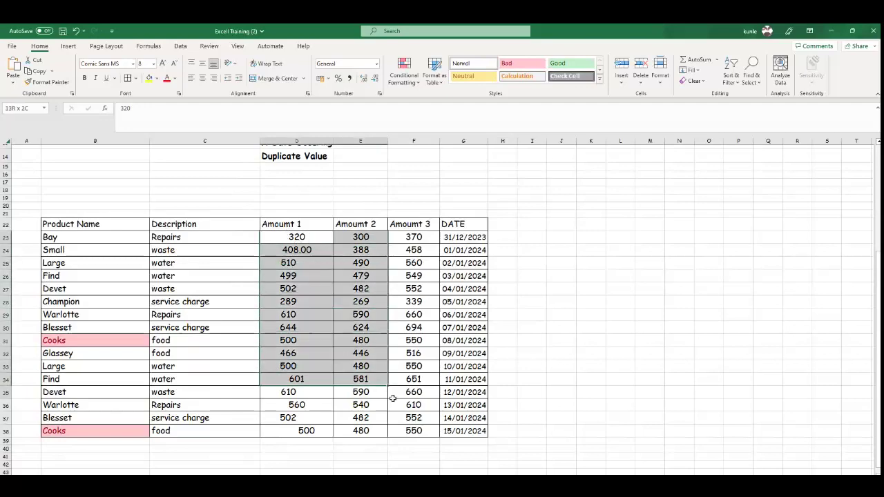
pyautogui.moveTo(83, 236); pyautogui.dragTo(232, 290)
pyautogui.moveTo(233, 261); pyautogui.dragTo(211, 348)
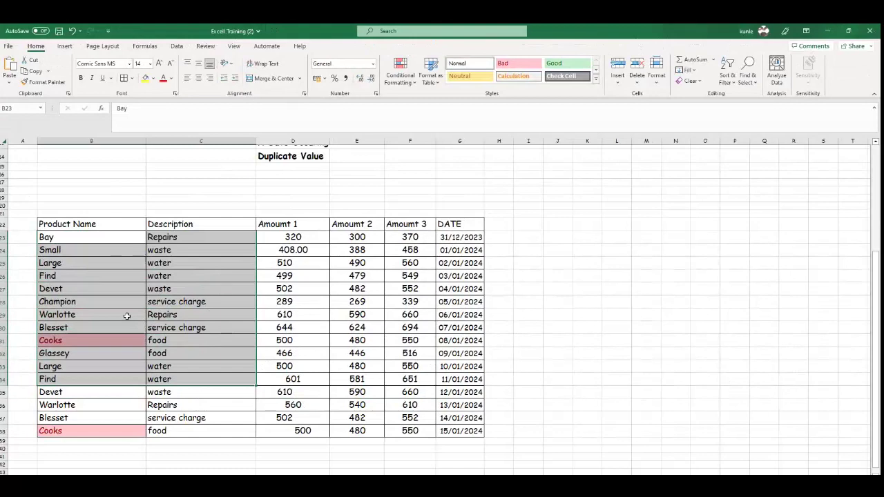
pyautogui.click(559, 327)
pyautogui.scroll(3, 527, 302)
pyautogui.scroll(-1, 527, 301)
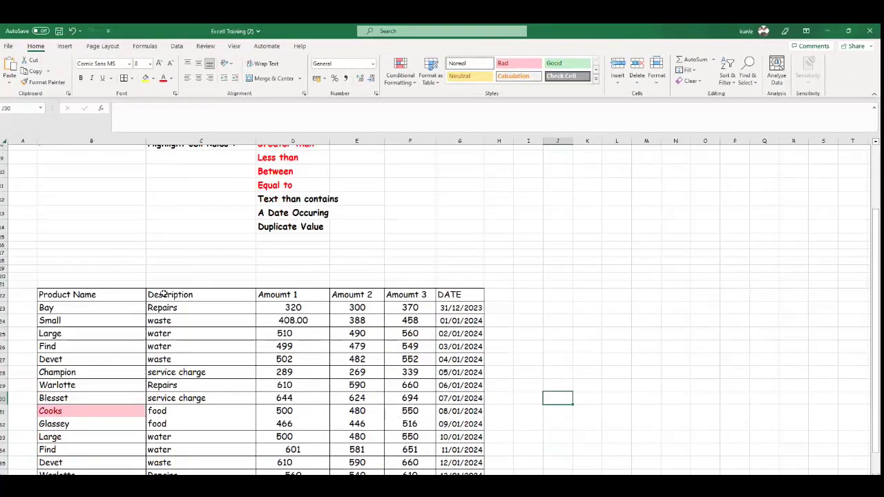
# Step: Clear the conditional formatting rules from the product name and description cells B23:C38
pyautogui.moveTo(91, 306); pyautogui.dragTo(208, 469)
pyautogui.scroll(-1, 211, 459)
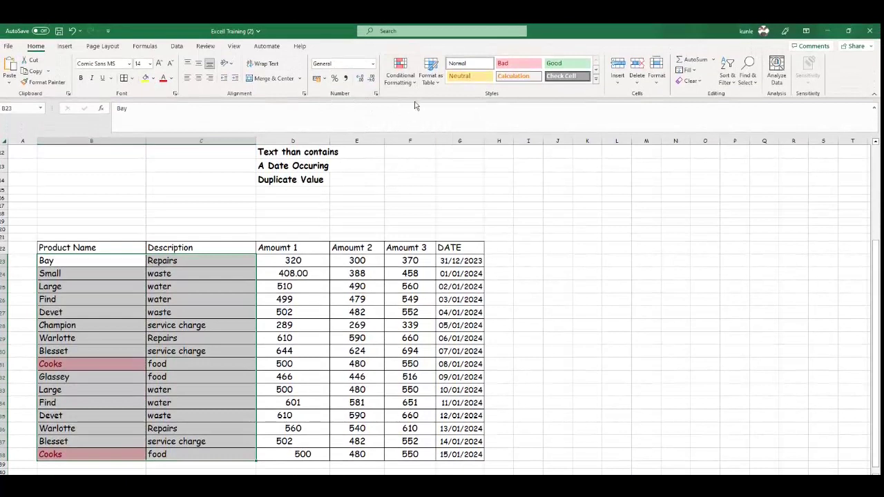
pyautogui.click(415, 82)
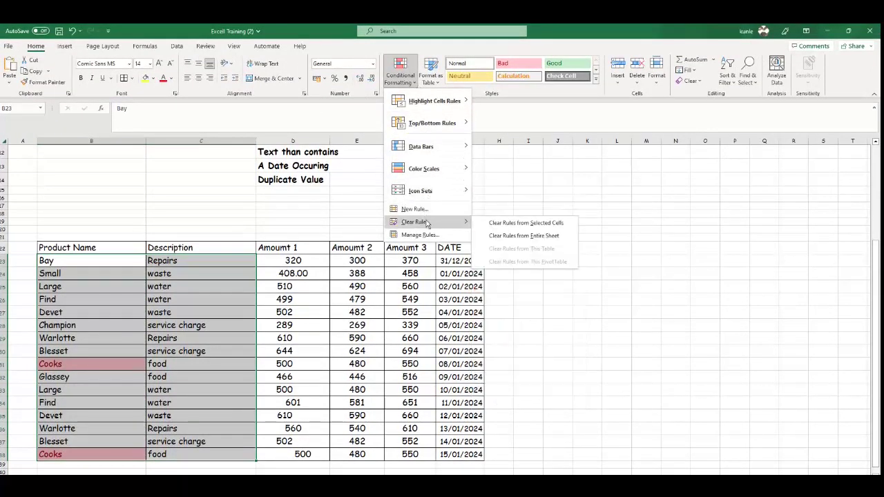
pyautogui.click(514, 226)
pyautogui.click(477, 249)
pyautogui.scroll(2, 483, 252)
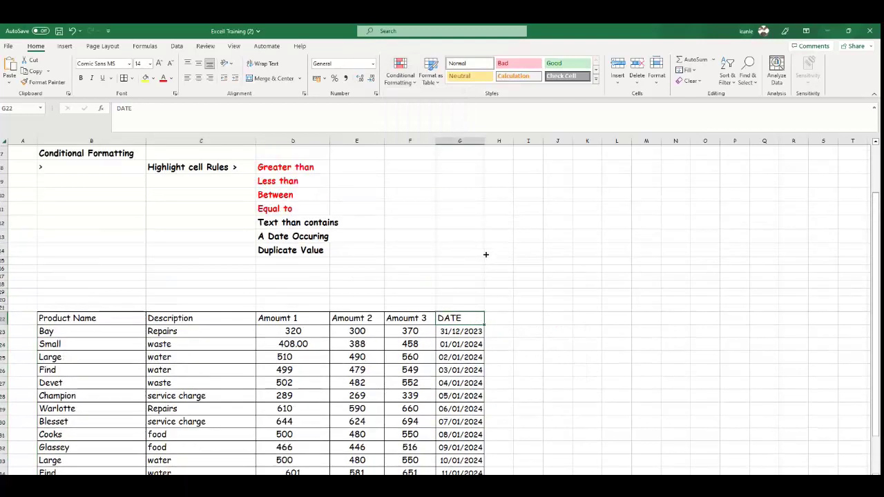
# Step: Color the "Text than contains" label in D12 red
pyautogui.click(289, 223)
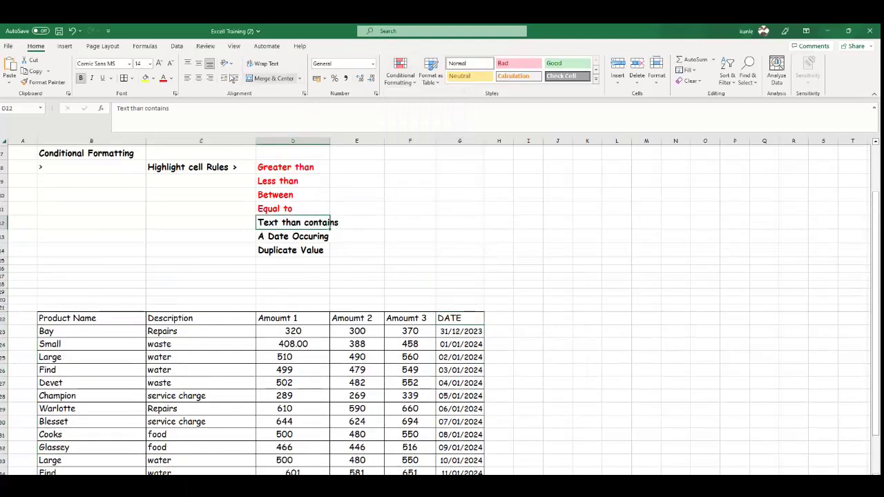
pyautogui.click(163, 78)
pyautogui.click(459, 195)
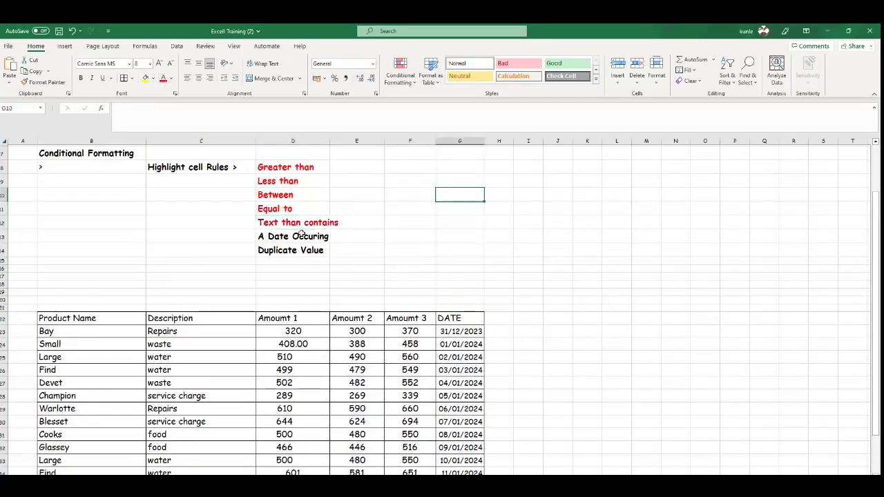
pyautogui.click(301, 236)
pyautogui.scroll(-2, 357, 232)
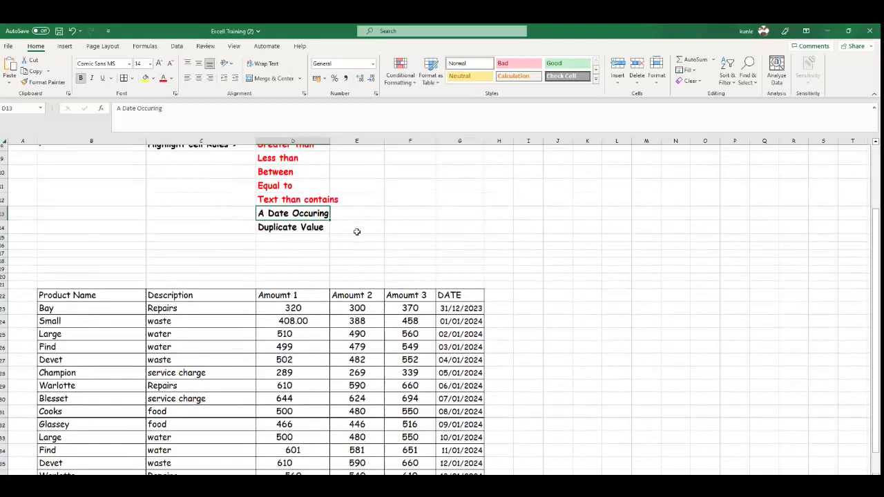
pyautogui.scroll(1, 357, 228)
pyautogui.scroll(1, 356, 228)
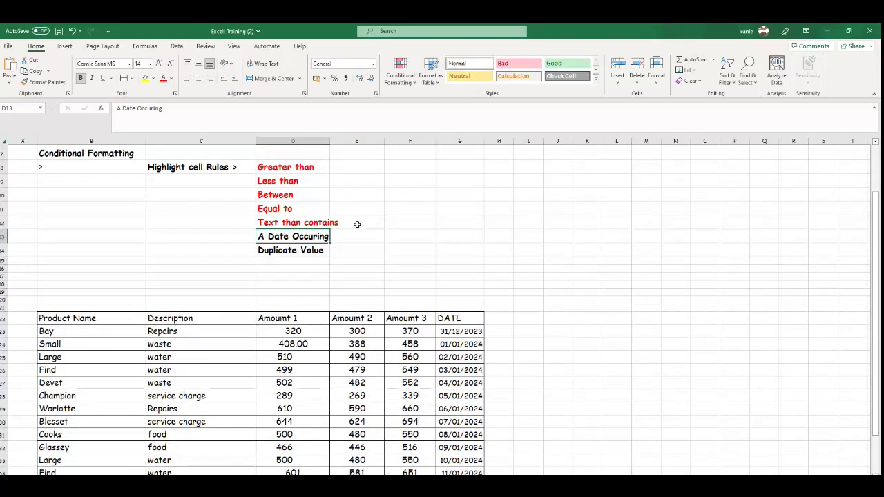
pyautogui.scroll(-1, 346, 215)
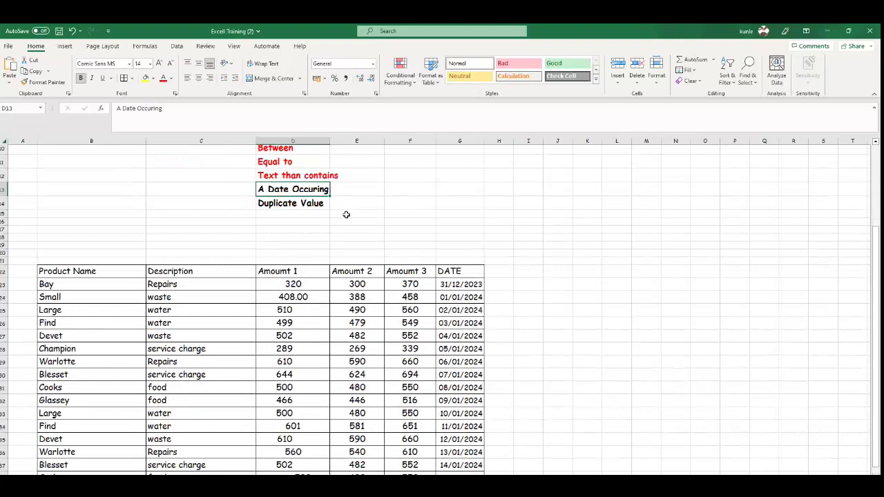
pyautogui.scroll(2, 404, 292)
pyautogui.scroll(-1, 399, 292)
pyautogui.scroll(-1, 399, 291)
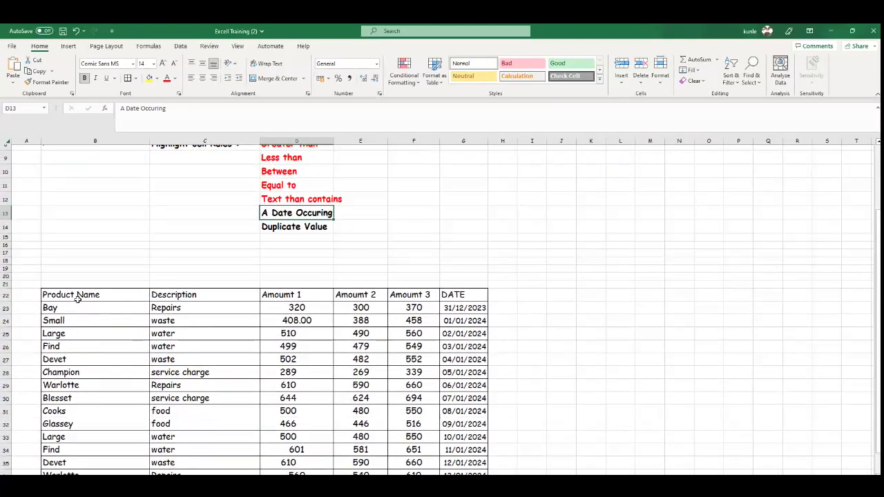
# Step: Apply an A Date Occurring highlight rule for Next month to the whole product table with Light Red Fill with Dark Red Text
pyautogui.moveTo(77, 296); pyautogui.dragTo(470, 419)
pyautogui.scroll(3, 470, 194)
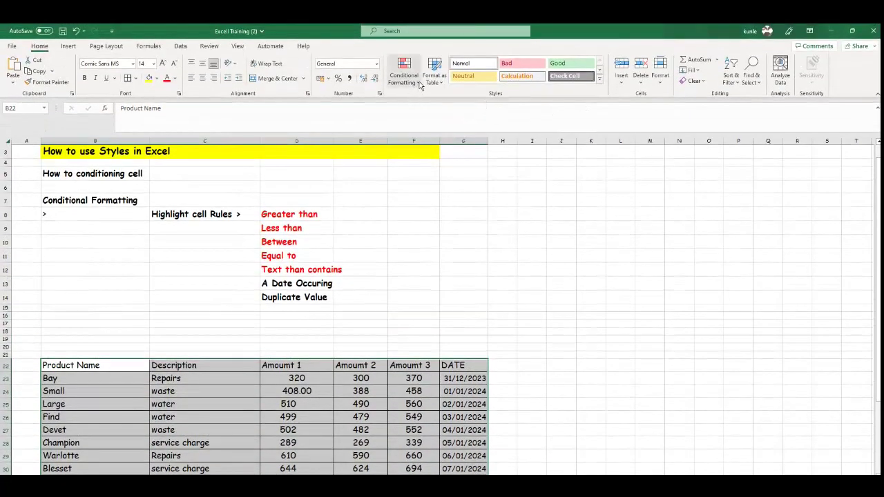
pyautogui.click(420, 82)
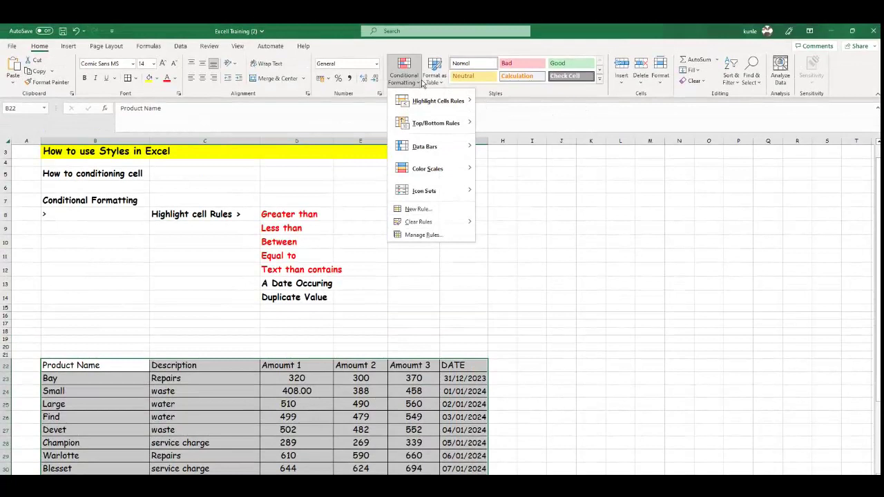
pyautogui.moveTo(437, 100)
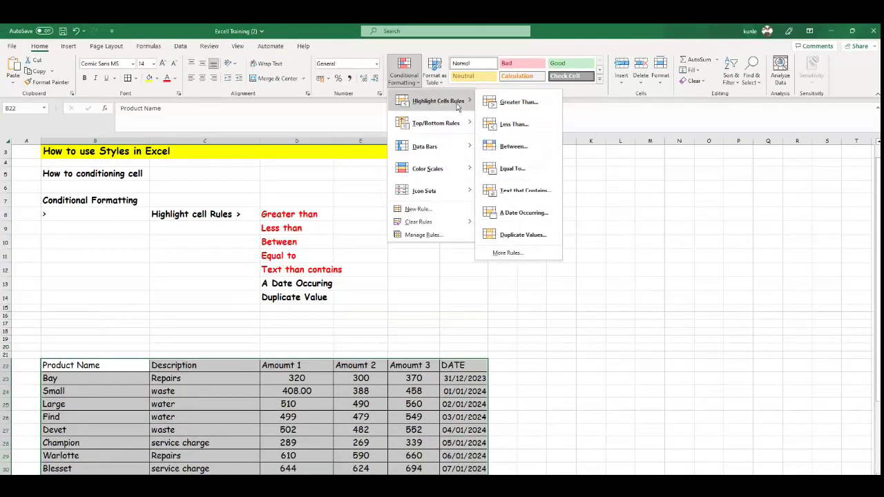
pyautogui.click(523, 215)
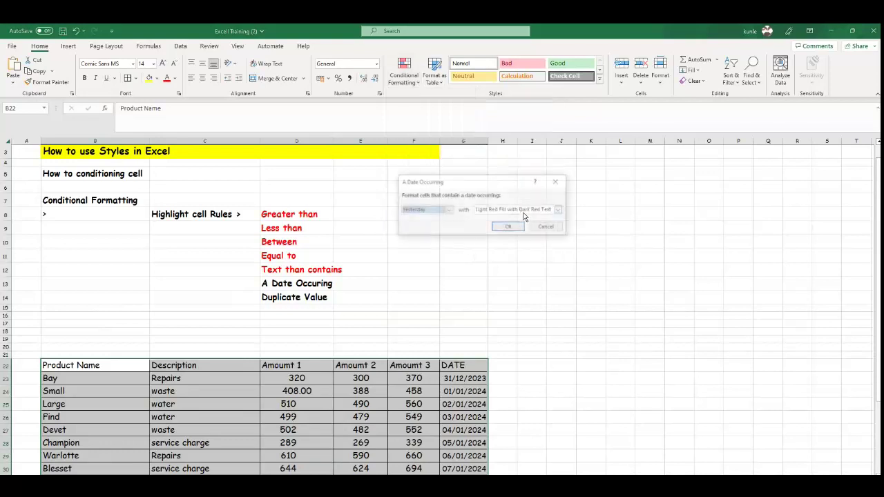
pyautogui.click(449, 213)
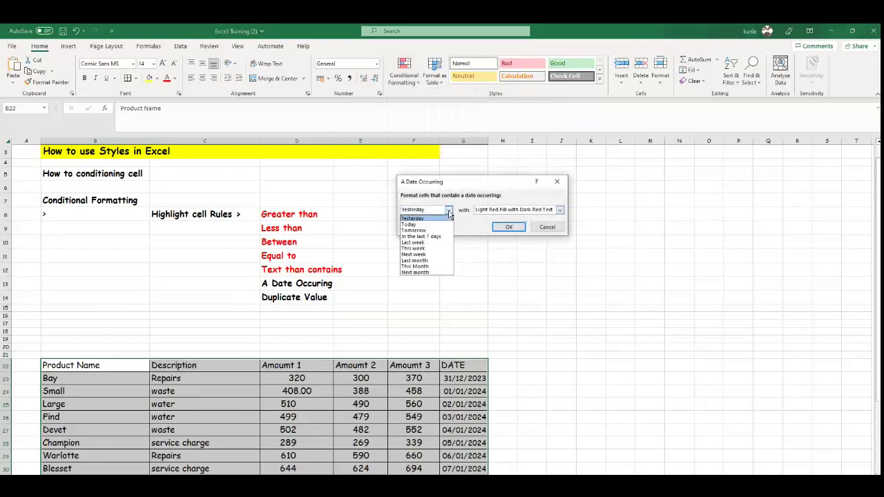
pyautogui.click(428, 224)
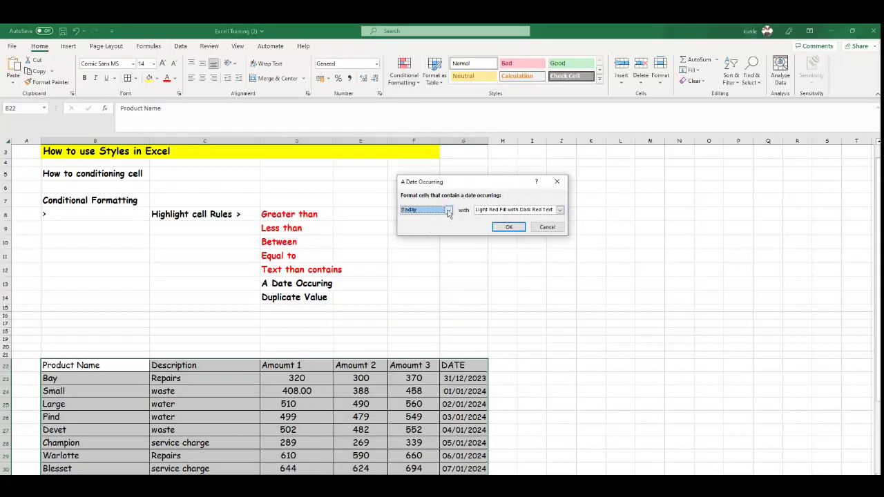
pyautogui.click(449, 210)
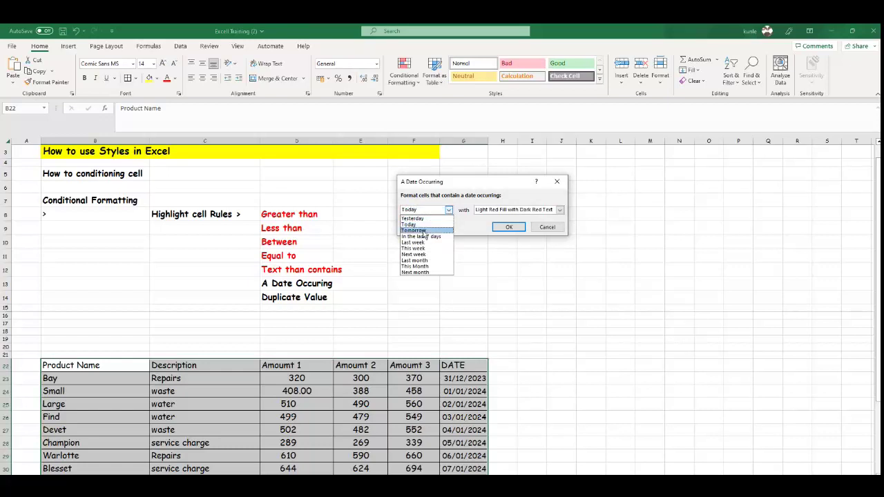
pyautogui.click(422, 273)
pyautogui.click(503, 228)
pyautogui.scroll(-3, 525, 283)
pyautogui.scroll(2, 524, 283)
pyautogui.scroll(-2, 526, 288)
pyautogui.scroll(2, 525, 288)
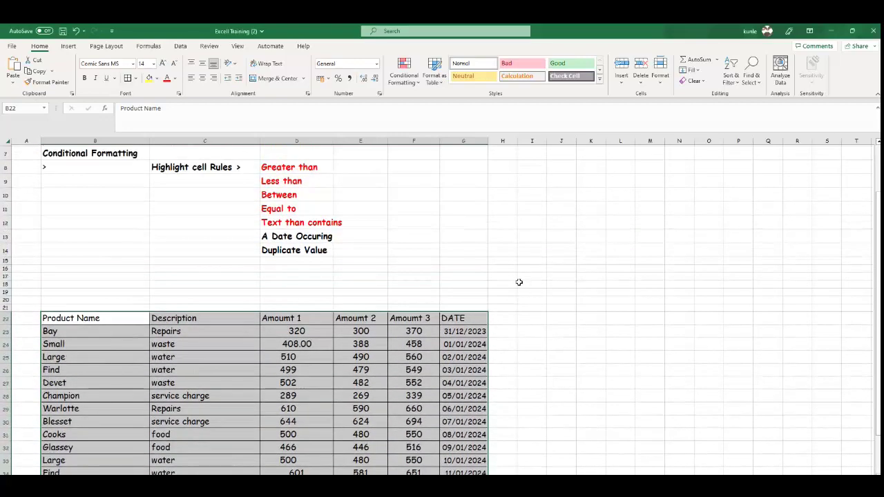
# Step: Change the date in G24 to 01/02/2023
pyautogui.click(479, 344)
pyautogui.click(233, 118)
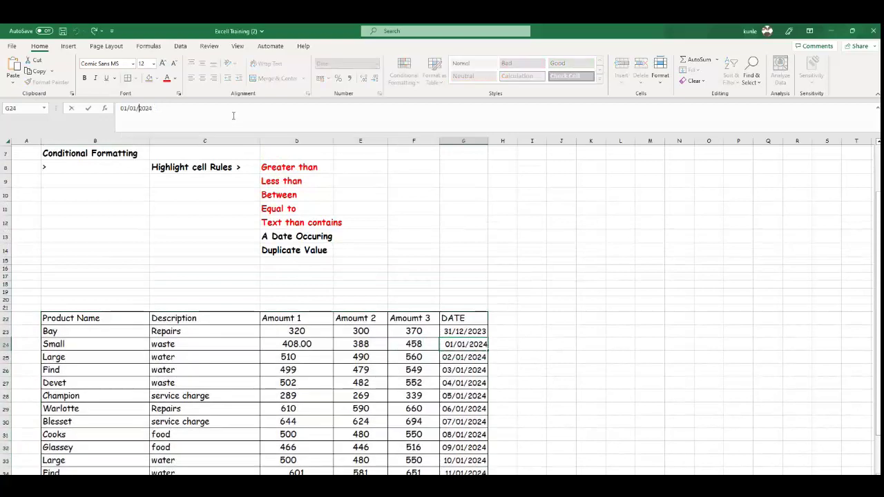
pyautogui.press('Left')
pyautogui.press('Left')
pyautogui.press('Left')
pyautogui.press('Left')
pyautogui.press('Left')
pyautogui.press('BackSpace')
pyautogui.write('2')
pyautogui.press('BackSpace')
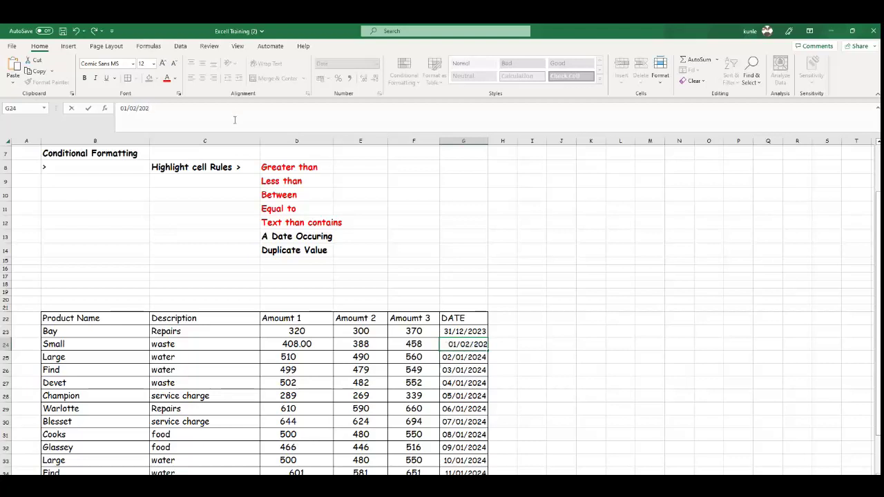
pyautogui.write('3')
pyautogui.press('Return')
pyautogui.click(477, 344)
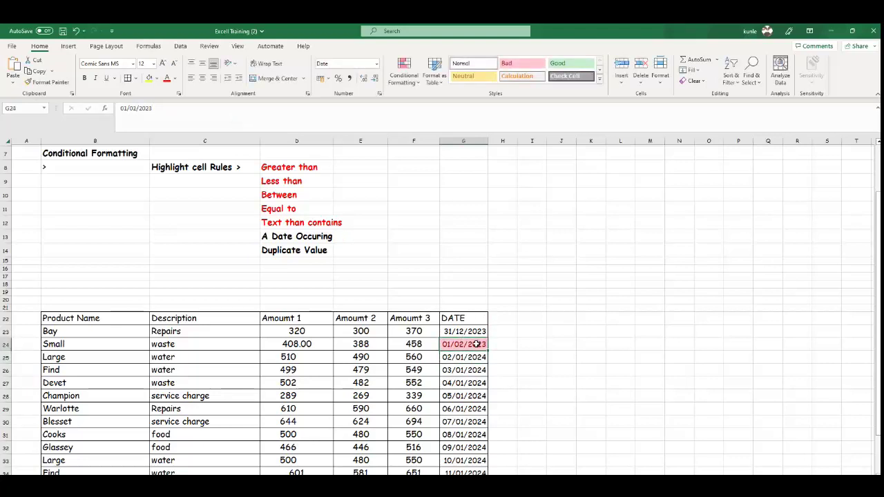
# Step: Change the date in G25 to 20/02/2022
pyautogui.click(476, 357)
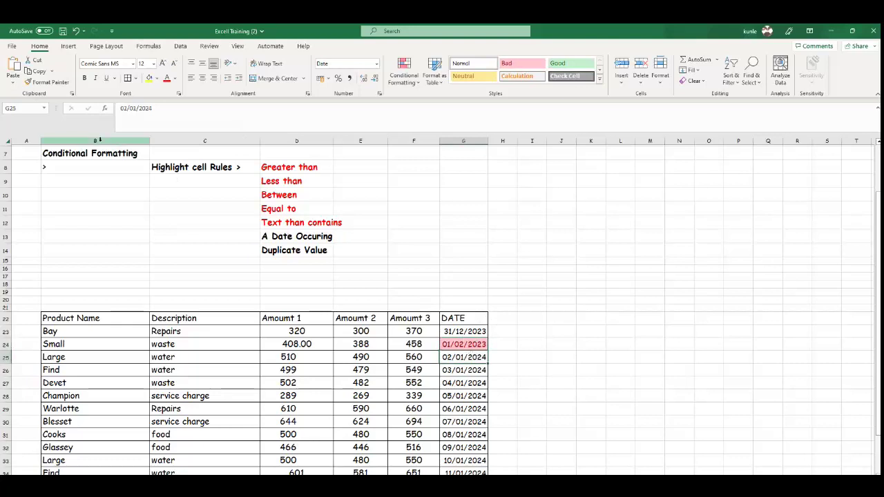
pyautogui.click(196, 119)
pyautogui.press('BackSpace')
pyautogui.write('2')
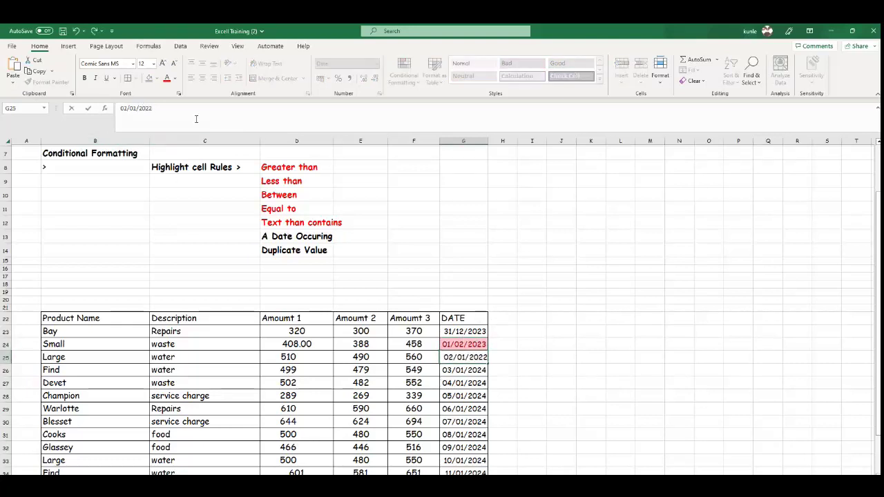
pyautogui.press('BackSpace')
pyautogui.write('20/')
pyautogui.press('Return')
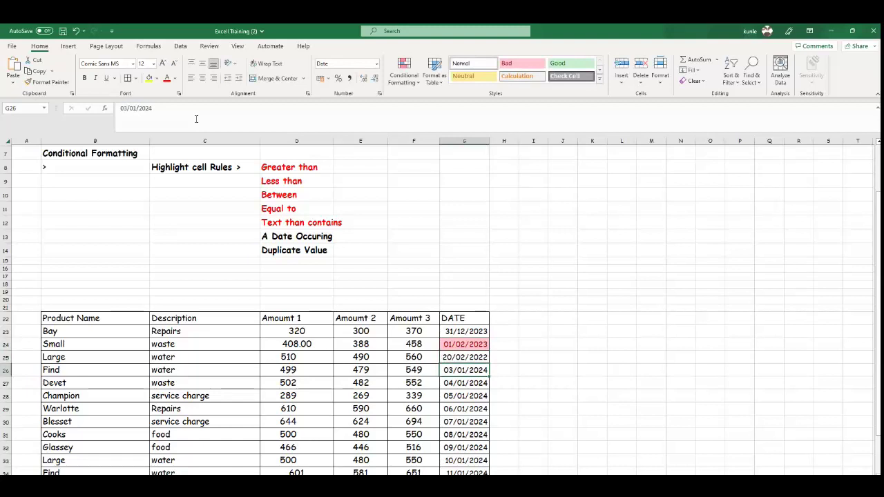
# Step: Check the dates in G23 and G24, and change the date in G25 to 20/01/2022
pyautogui.click(479, 332)
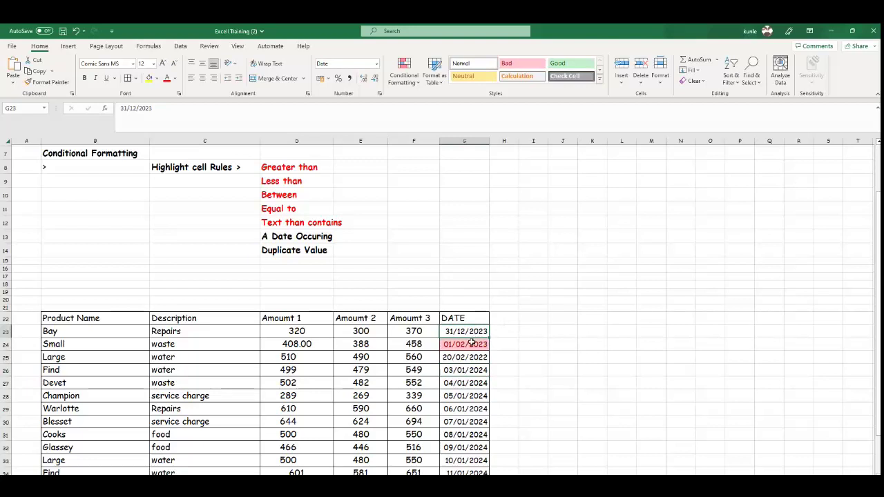
pyautogui.click(467, 345)
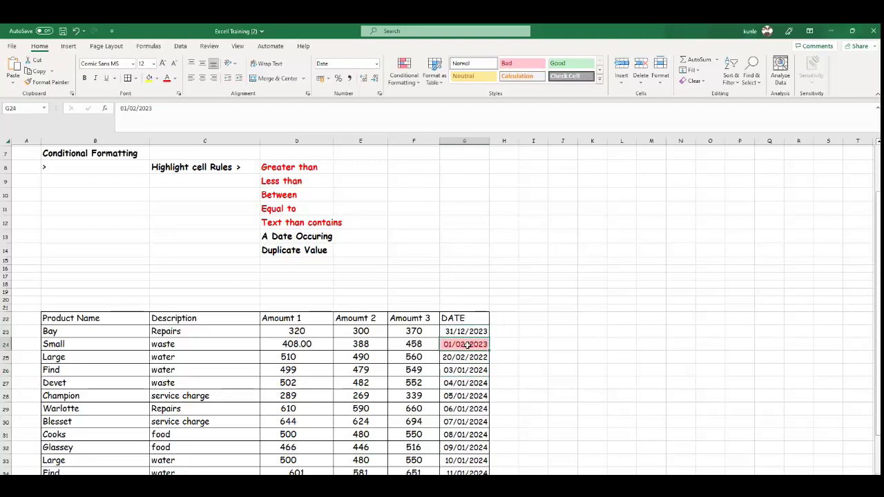
pyautogui.click(466, 356)
pyautogui.click(192, 109)
pyautogui.press('BackSpace')
pyautogui.write('2')
pyautogui.press('BackSpace')
pyautogui.write('1')
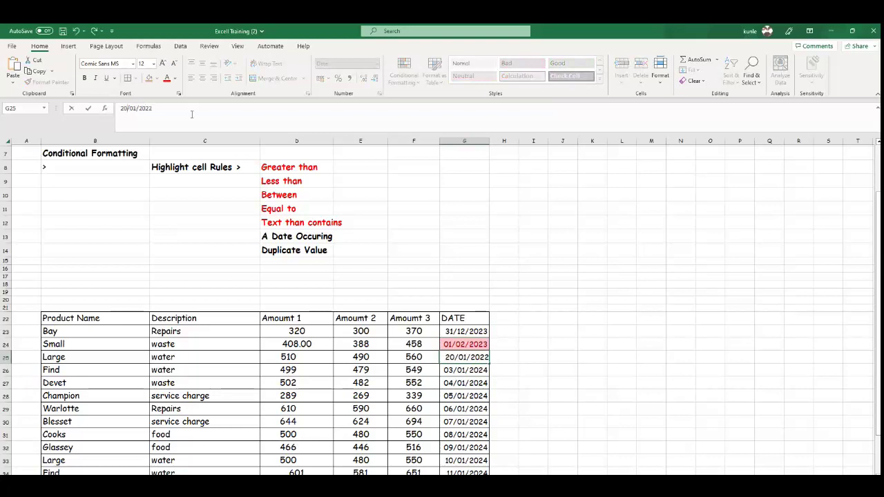
pyautogui.press('Return')
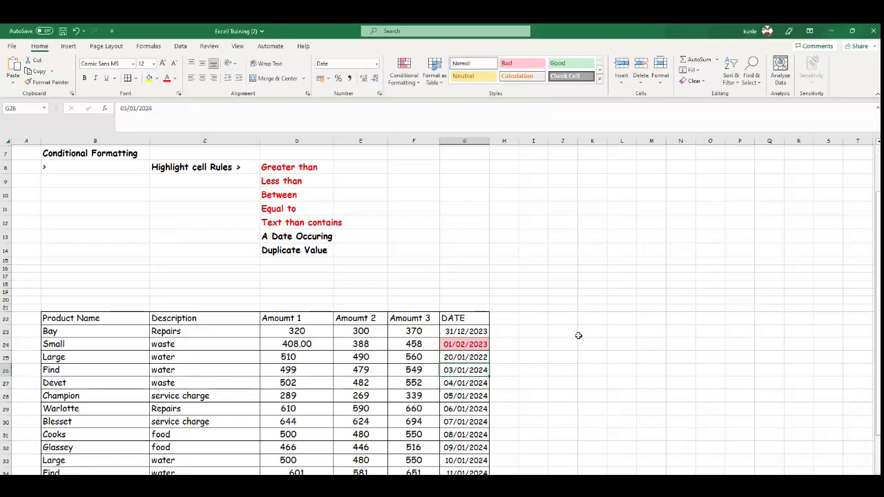
# Step: Apply an A Date Occurring highlight rule for Today to the dates in G23:G38 with Light Red Fill with Dark Red Text
pyautogui.moveTo(474, 331); pyautogui.dragTo(468, 483)
pyautogui.moveTo(469, 436); pyautogui.dragTo(469, 438)
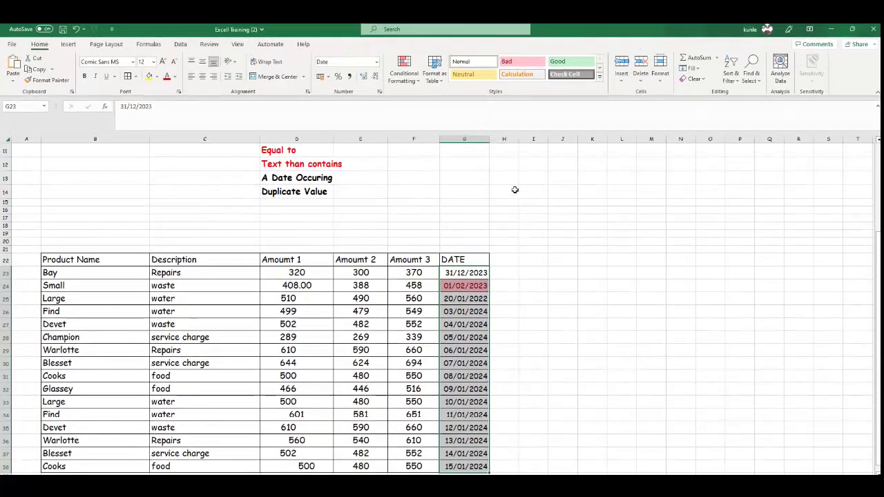
pyautogui.scroll(2, 500, 196)
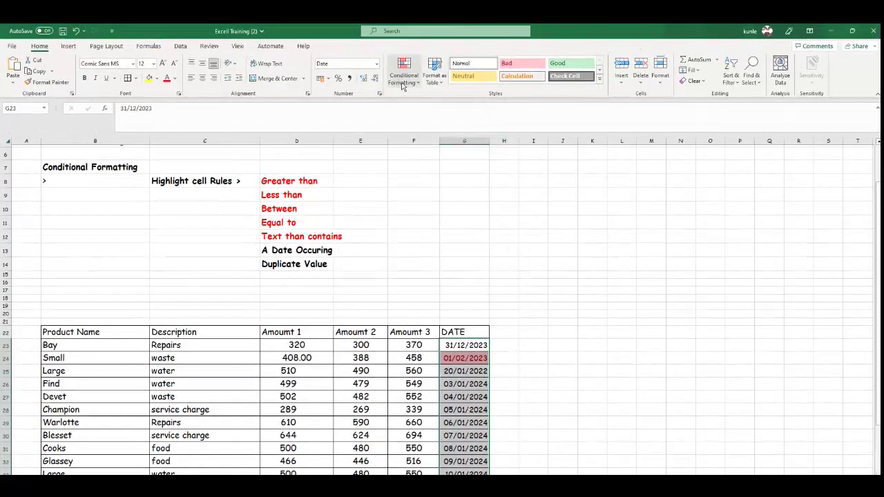
pyautogui.click(402, 80)
pyautogui.moveTo(438, 101)
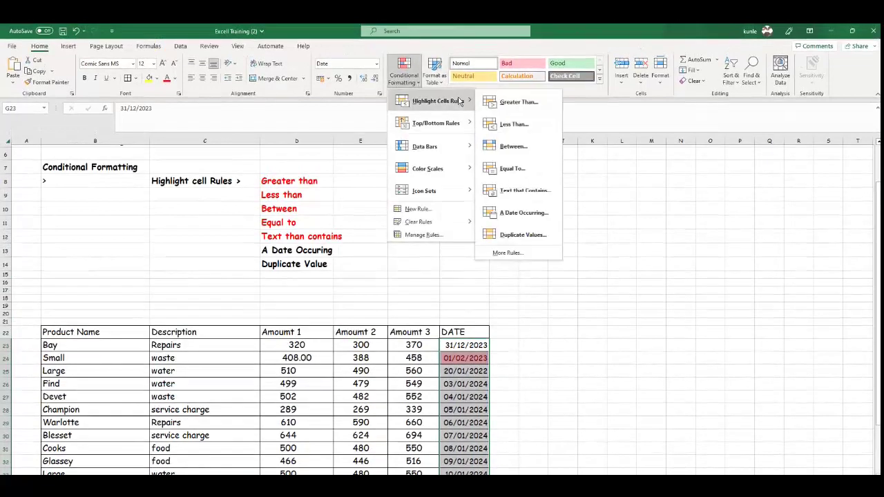
pyautogui.click(525, 213)
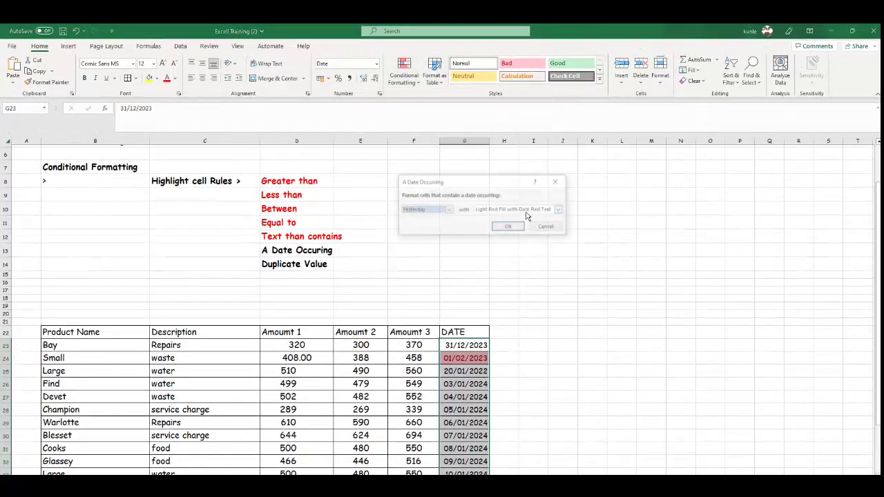
pyautogui.click(449, 210)
pyautogui.click(424, 224)
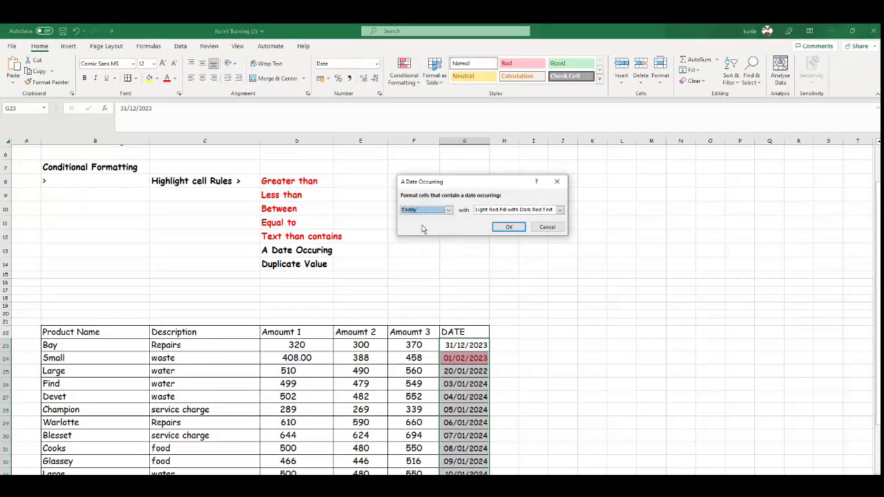
pyautogui.click(509, 229)
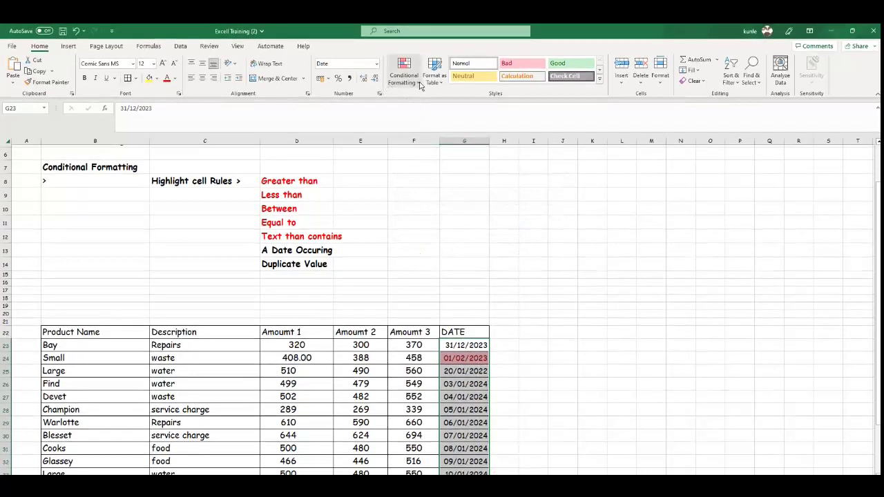
# Step: Replace the date in G25 with 29/01/2023
pyautogui.click(482, 346)
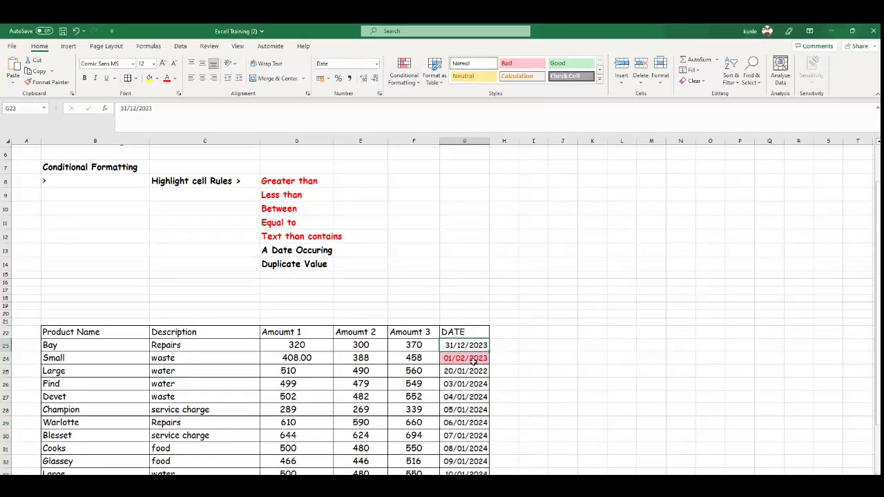
pyautogui.click(468, 372)
pyautogui.write('29')
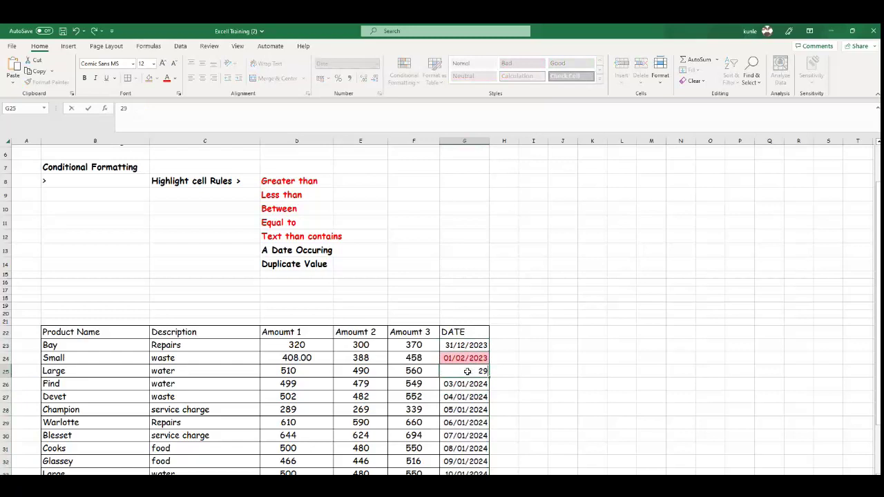
pyautogui.write('/01/2023')
pyautogui.press('Return')
pyautogui.click(467, 371)
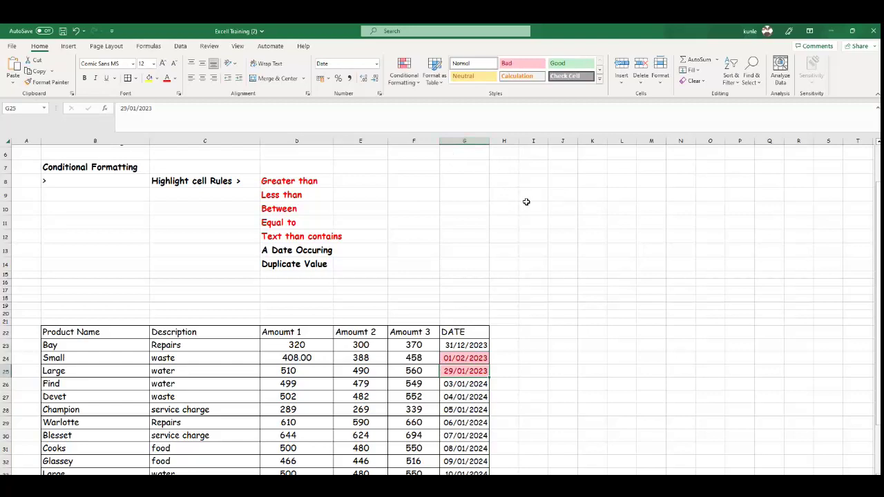
# Step: Color the "A Date Occuring" label in D13 red
pyautogui.scroll(-1, 526, 201)
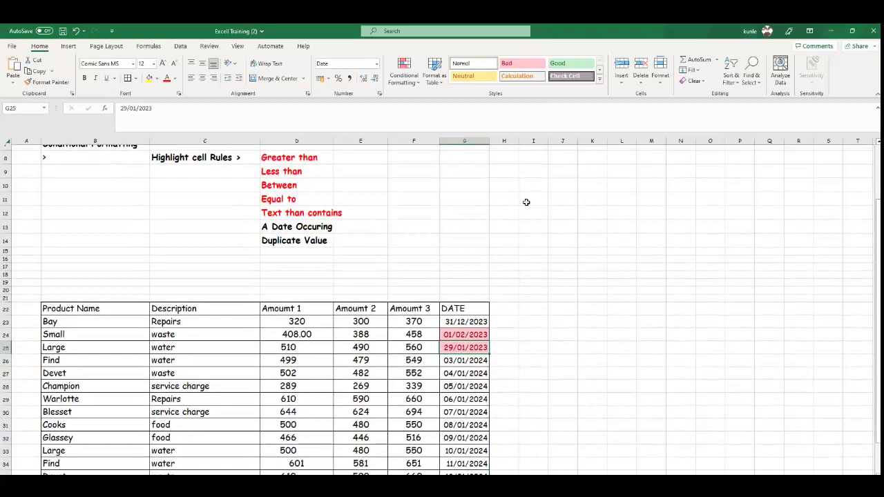
pyautogui.scroll(1, 333, 294)
pyautogui.click(276, 248)
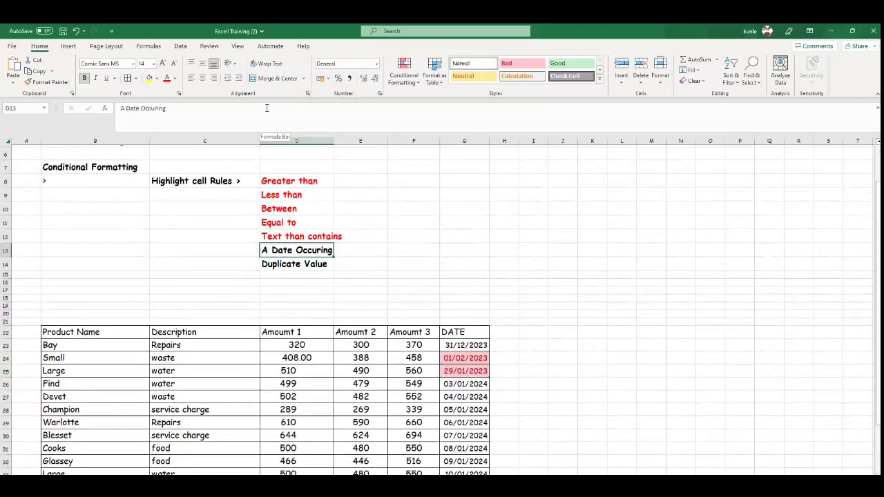
pyautogui.click(511, 277)
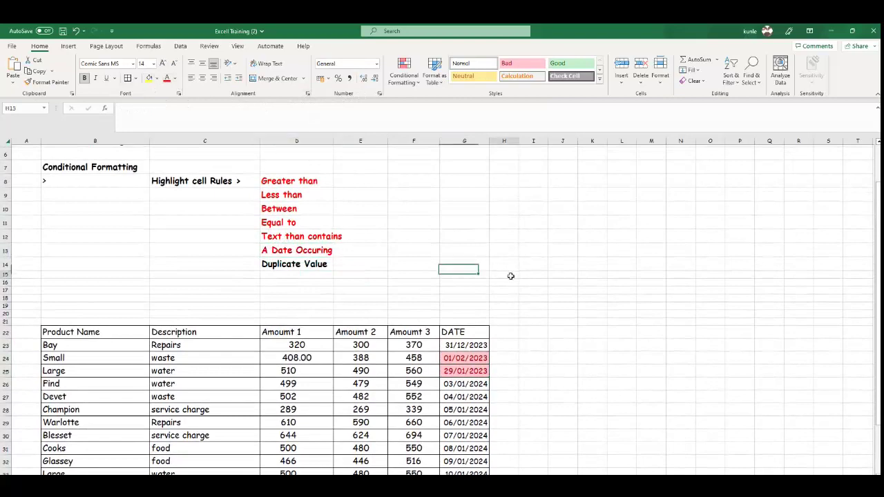
# Step: Apply a Duplicate Values highlight rule to the product table cells B23:G38 with light red fill and dark red text
pyautogui.scroll(-1, 511, 276)
pyautogui.scroll(-2, 511, 276)
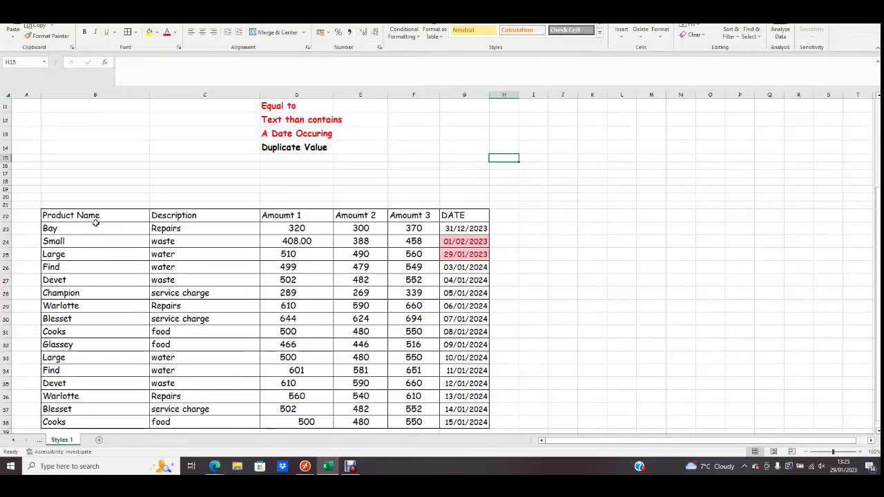
pyautogui.moveTo(80, 230); pyautogui.dragTo(467, 426)
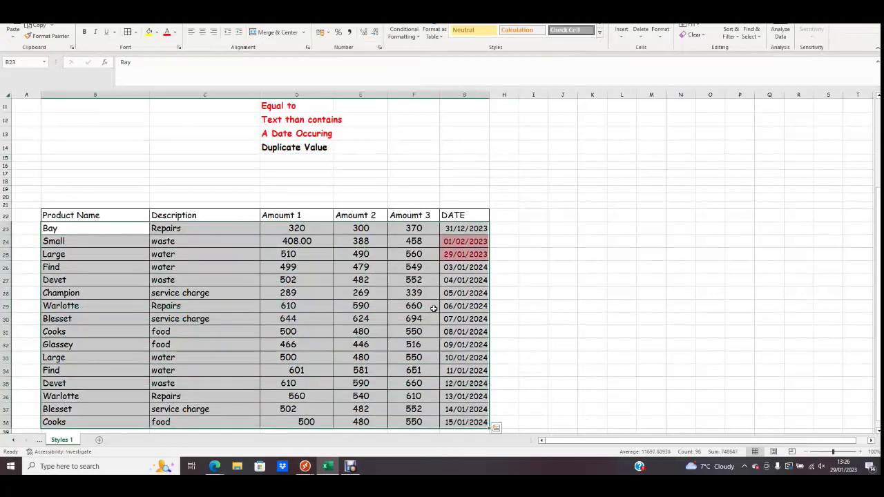
pyautogui.click(417, 83)
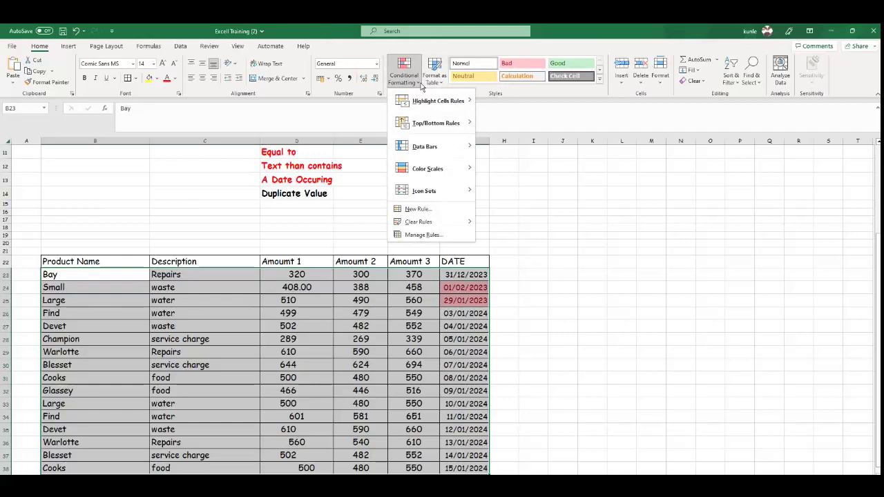
pyautogui.moveTo(442, 100)
pyautogui.click(539, 234)
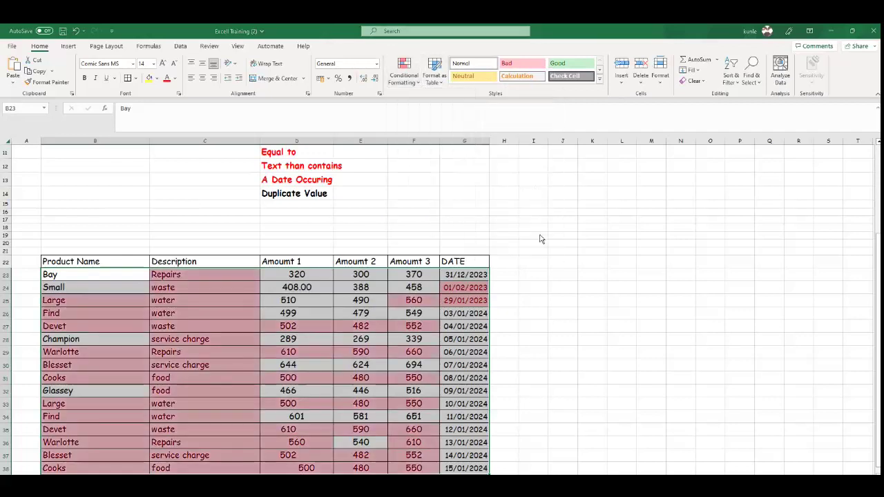
pyautogui.click(508, 227)
pyautogui.click(360, 326)
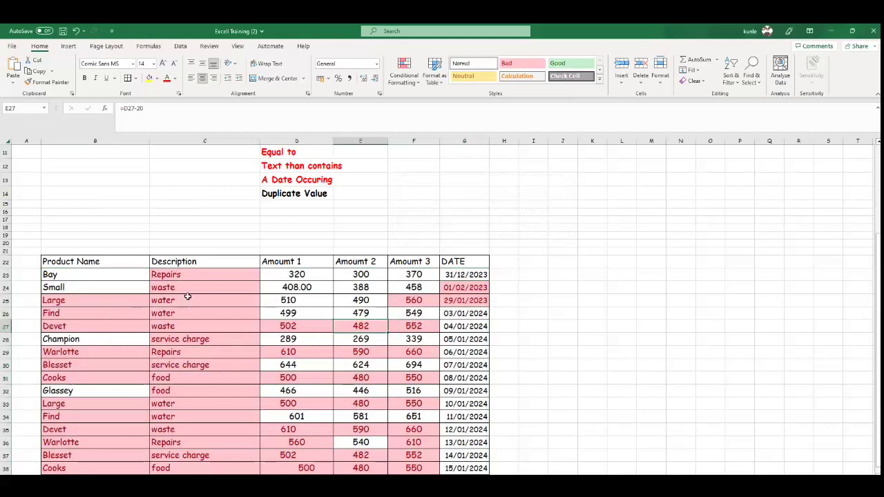
# Step: Check the repeated product names, descriptions and Amount 1 values in the table against the duplicate highlighting
pyautogui.click(181, 300)
pyautogui.click(183, 326)
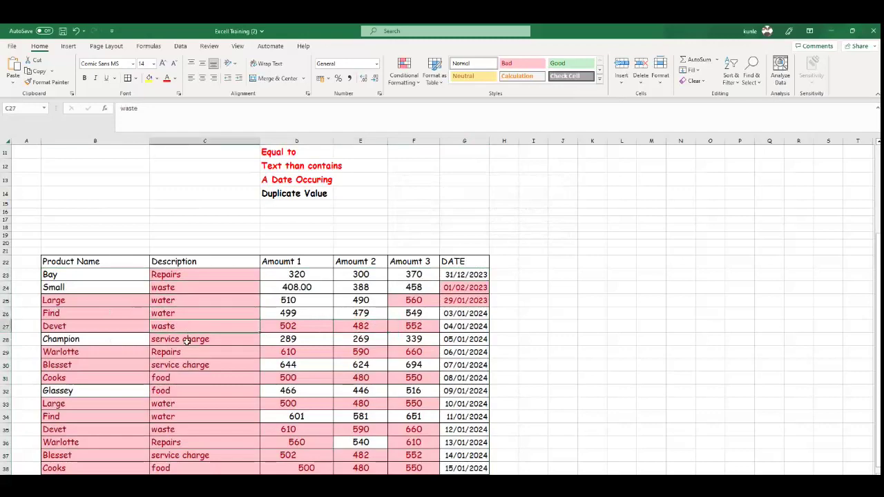
pyautogui.click(74, 303)
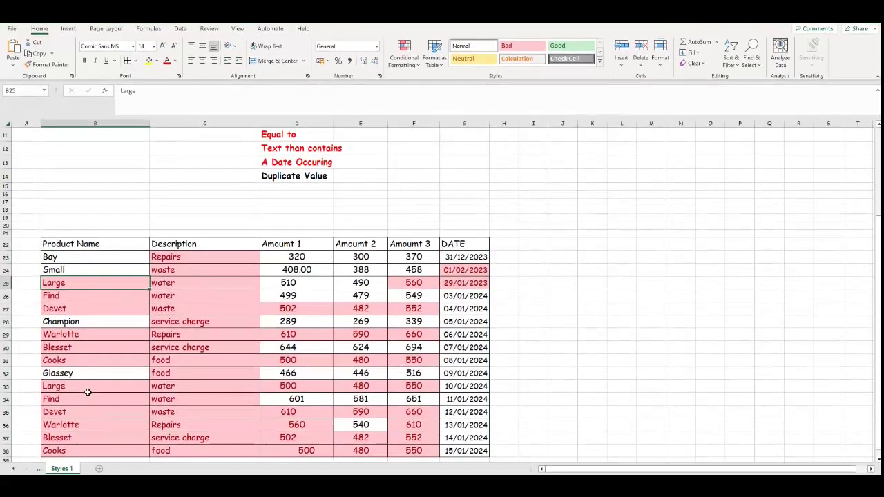
pyautogui.click(89, 406)
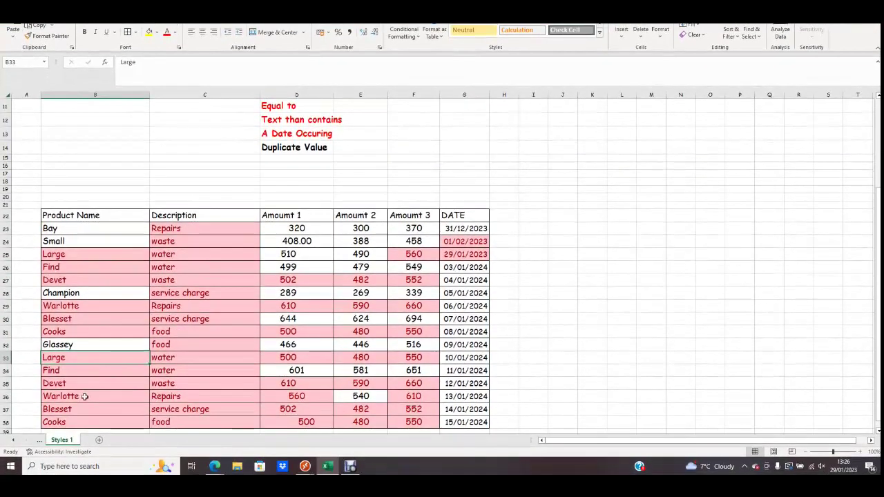
pyautogui.click(86, 397)
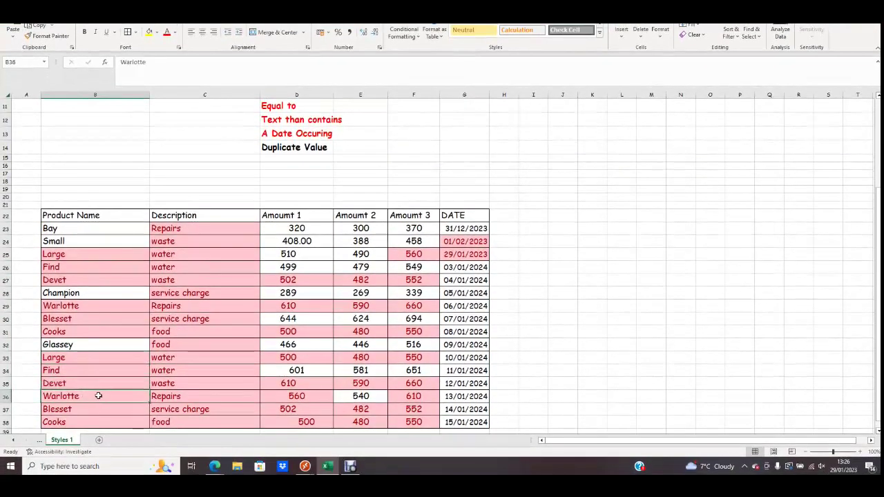
pyautogui.click(102, 302)
pyautogui.click(98, 320)
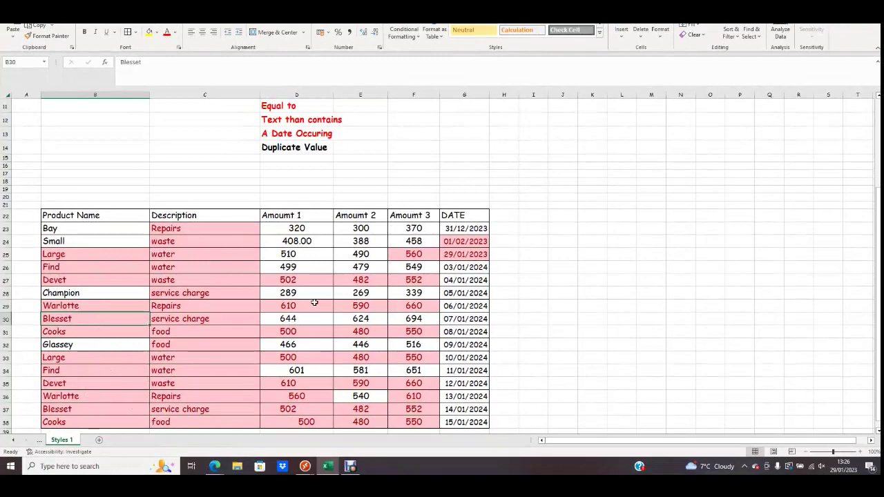
pyautogui.click(294, 333)
pyautogui.click(319, 359)
# Step: Color the "Duplicate Value" label in D14 red
pyautogui.scroll(3, 338, 261)
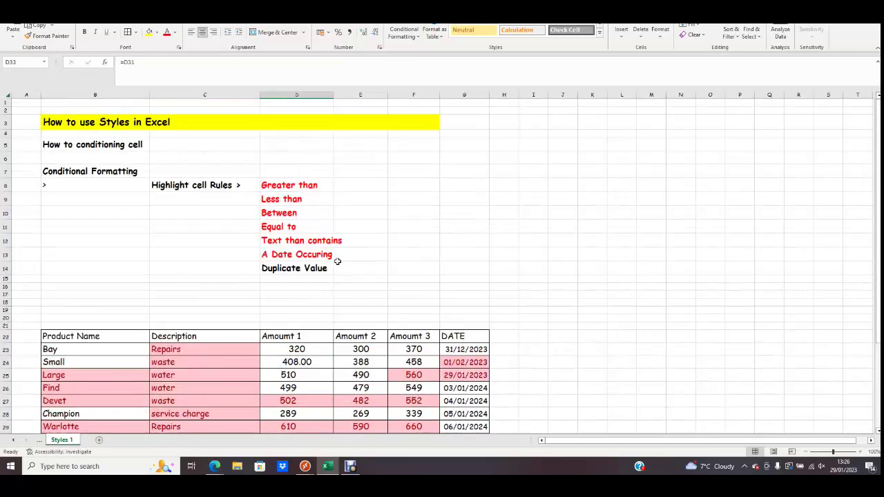
pyautogui.scroll(-2, 337, 261)
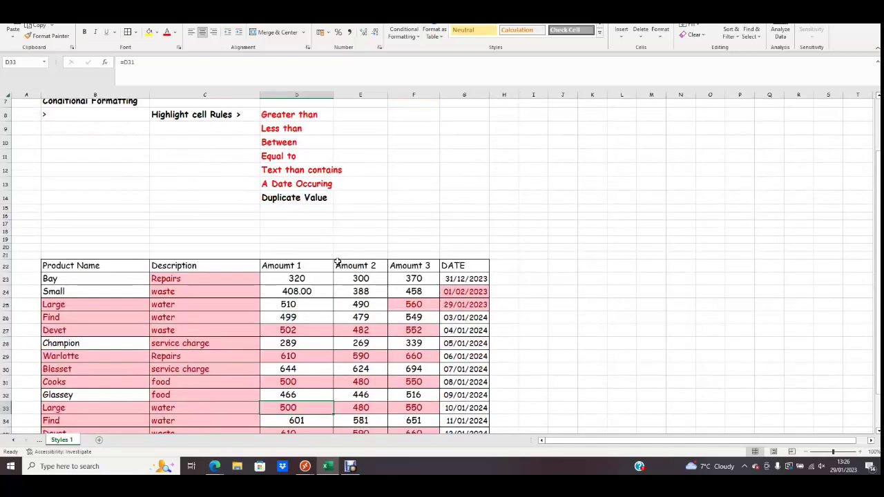
pyautogui.scroll(2, 337, 261)
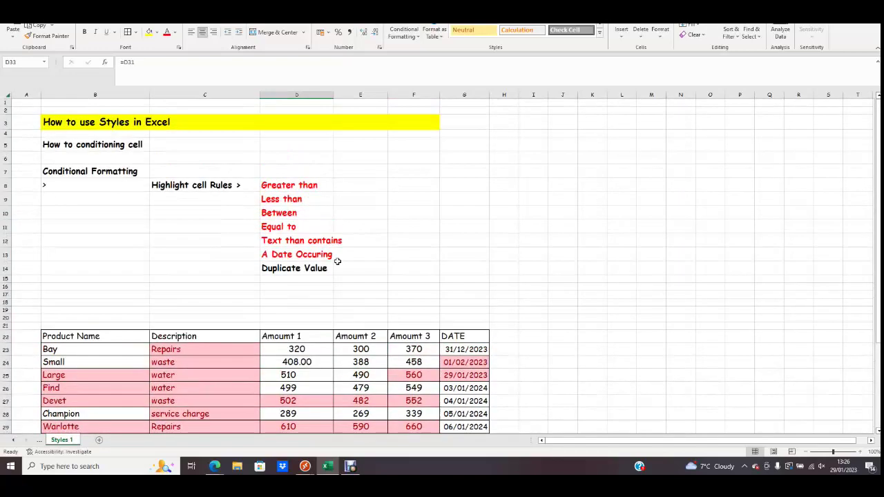
pyautogui.scroll(-2, 457, 254)
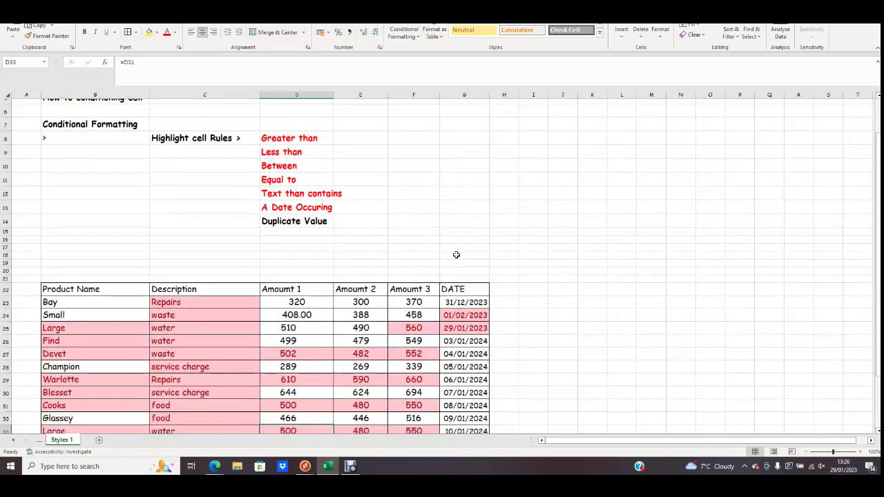
pyautogui.scroll(2, 456, 255)
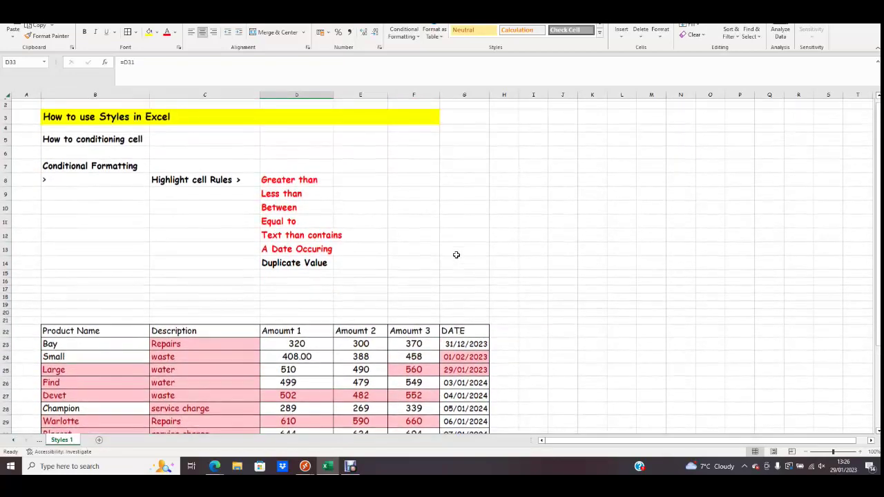
pyautogui.scroll(-3, 457, 255)
pyautogui.scroll(1, 457, 255)
pyautogui.click(290, 224)
pyautogui.click(169, 82)
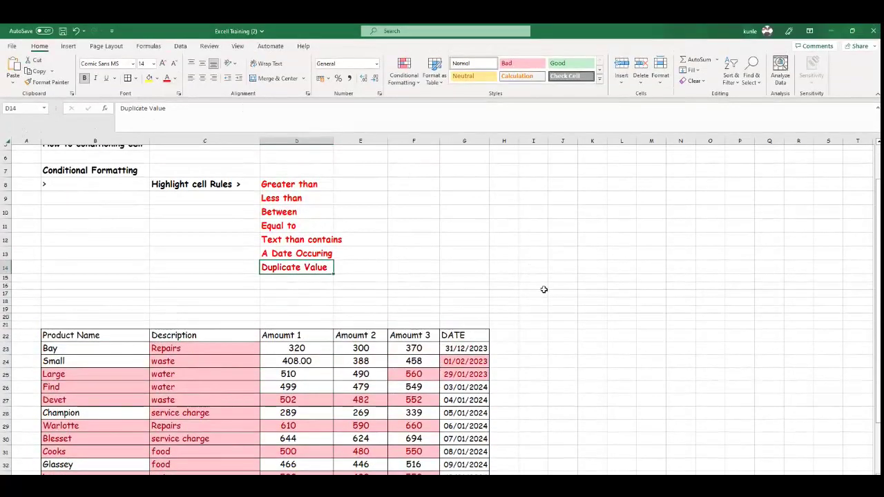
pyautogui.scroll(-2, 534, 287)
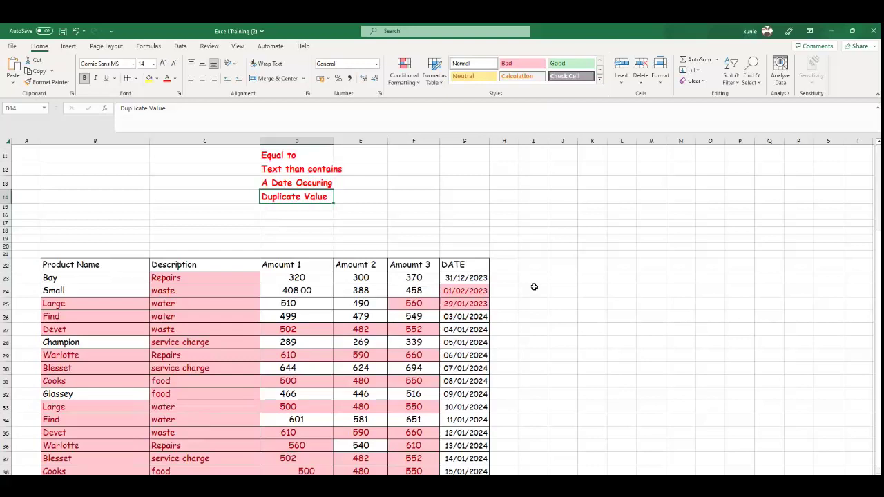
pyautogui.scroll(2, 534, 287)
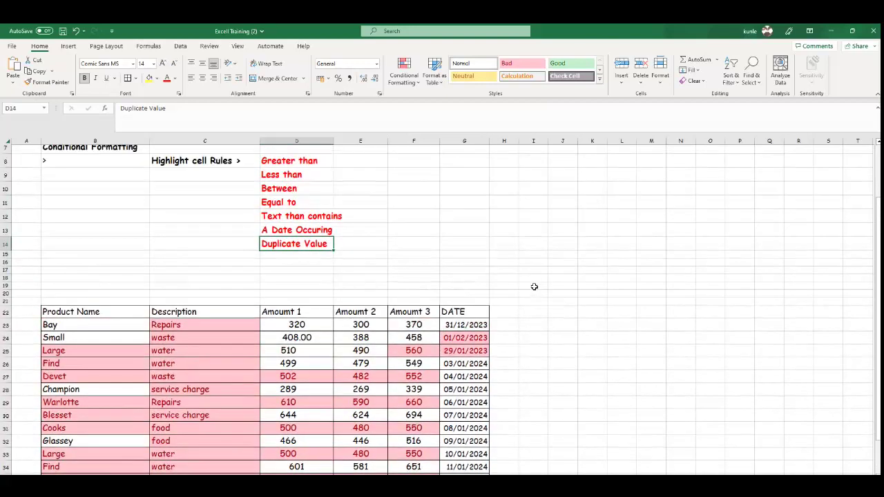